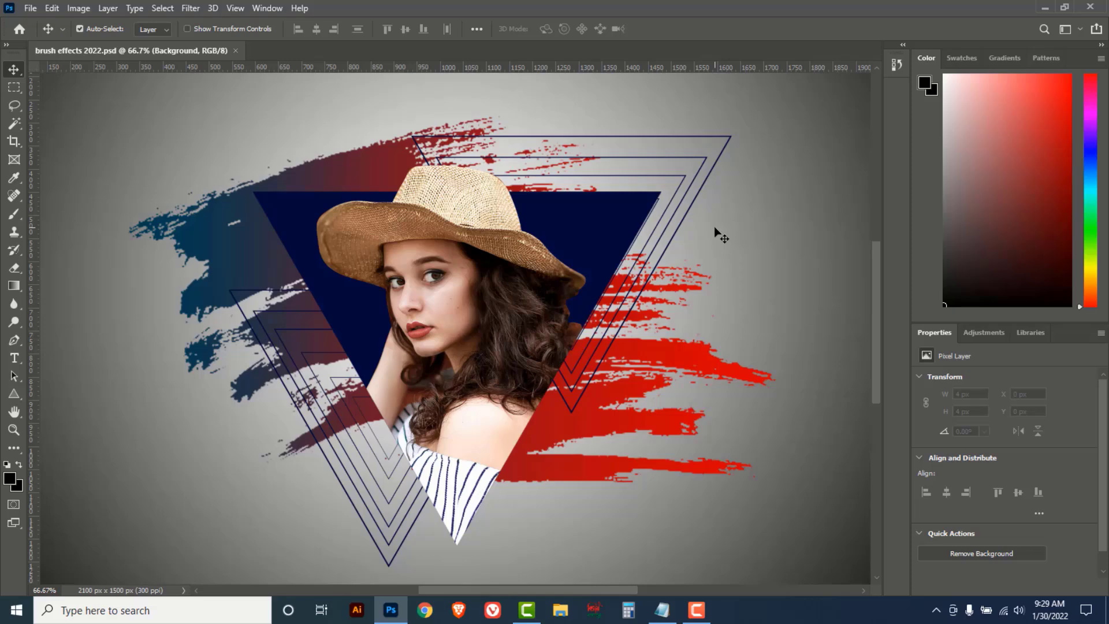
- Create a new RGB document from the Default Photoshop Size photo preset, 7 x 5 inches at 300 pixels/inch with a white background
click(235, 51)
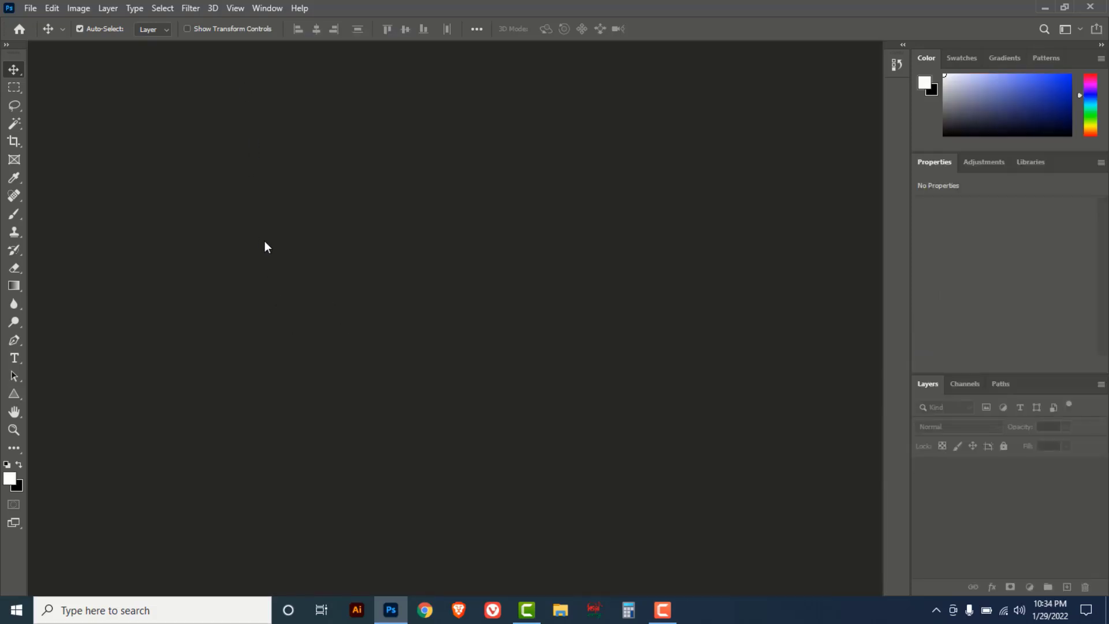
click(32, 9)
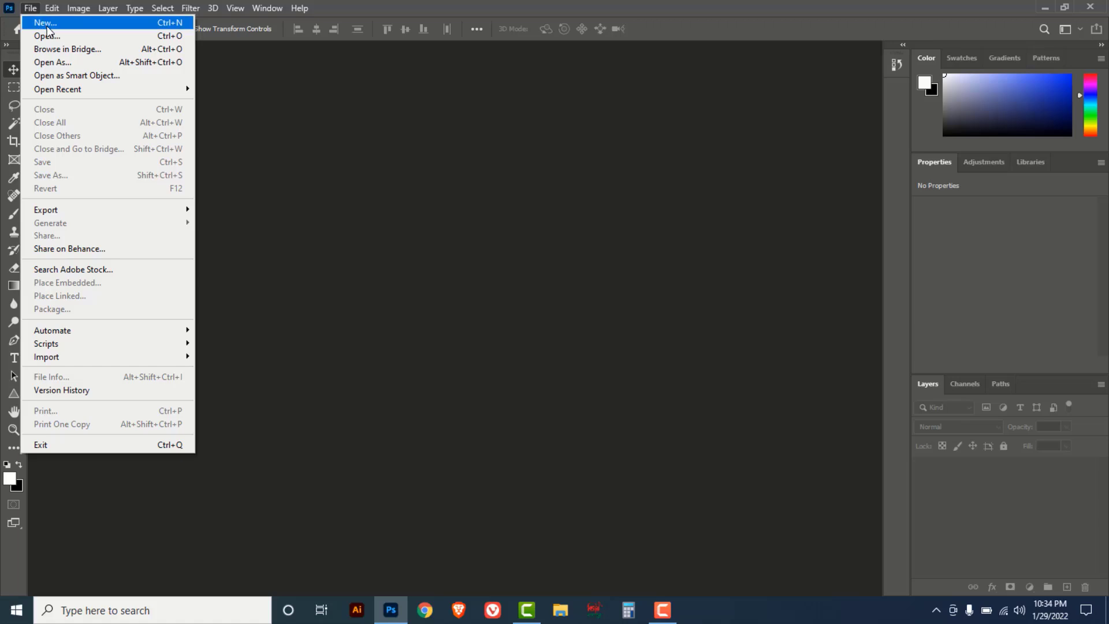
click(47, 26)
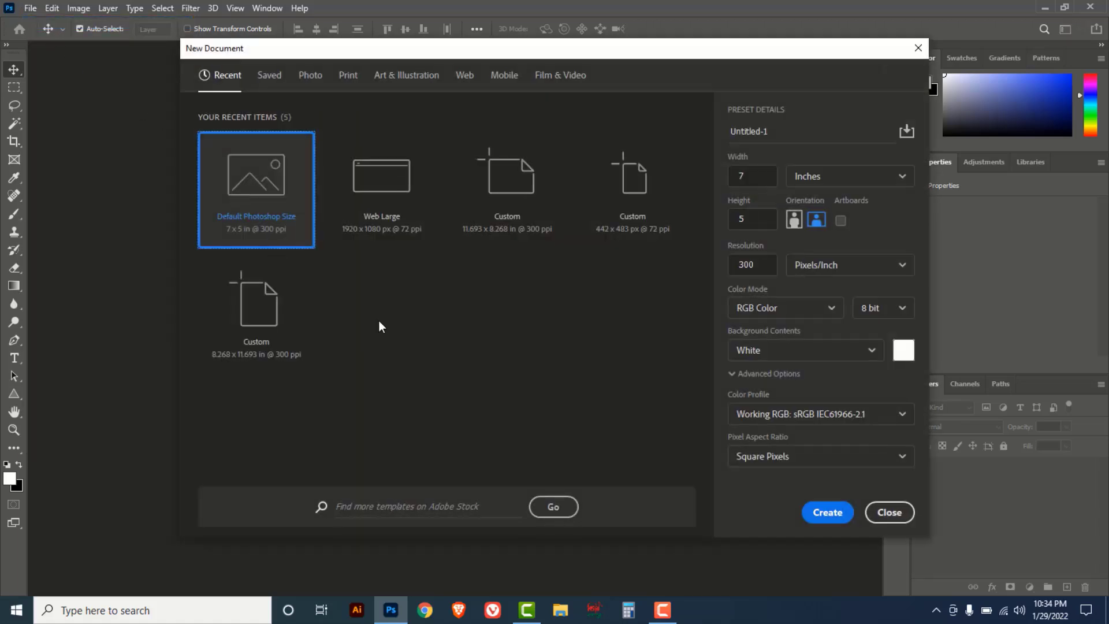
click(312, 78)
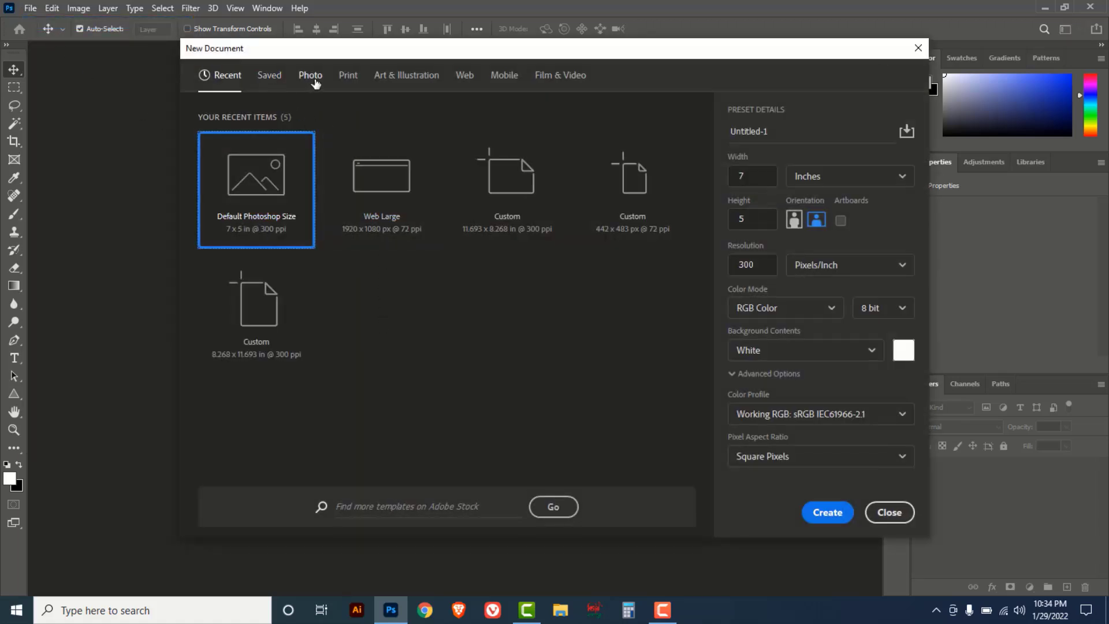
click(350, 79)
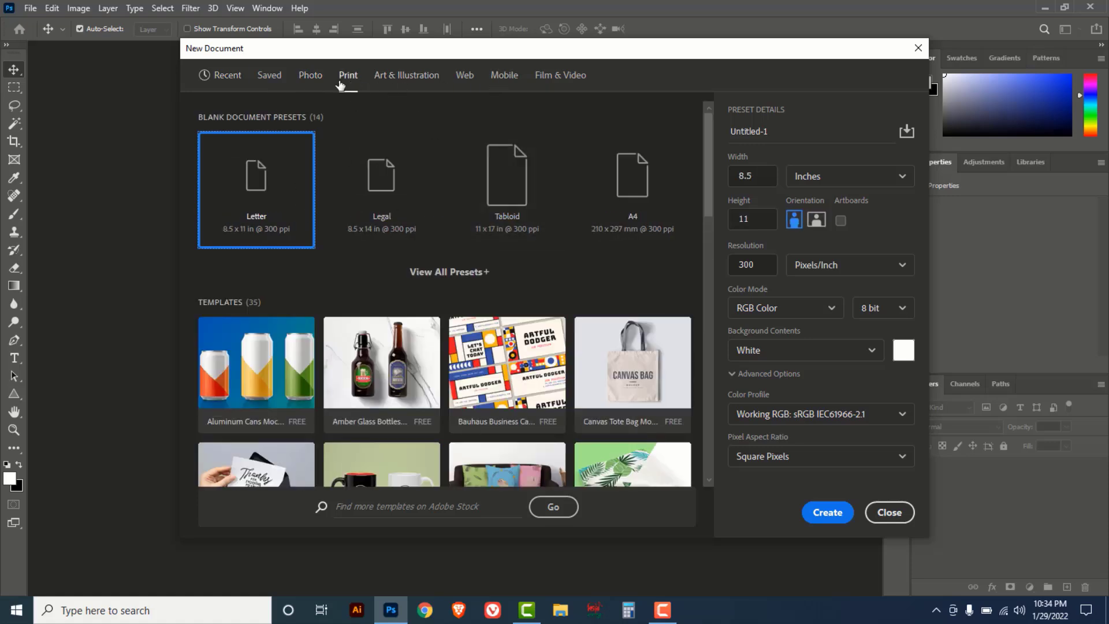
click(311, 81)
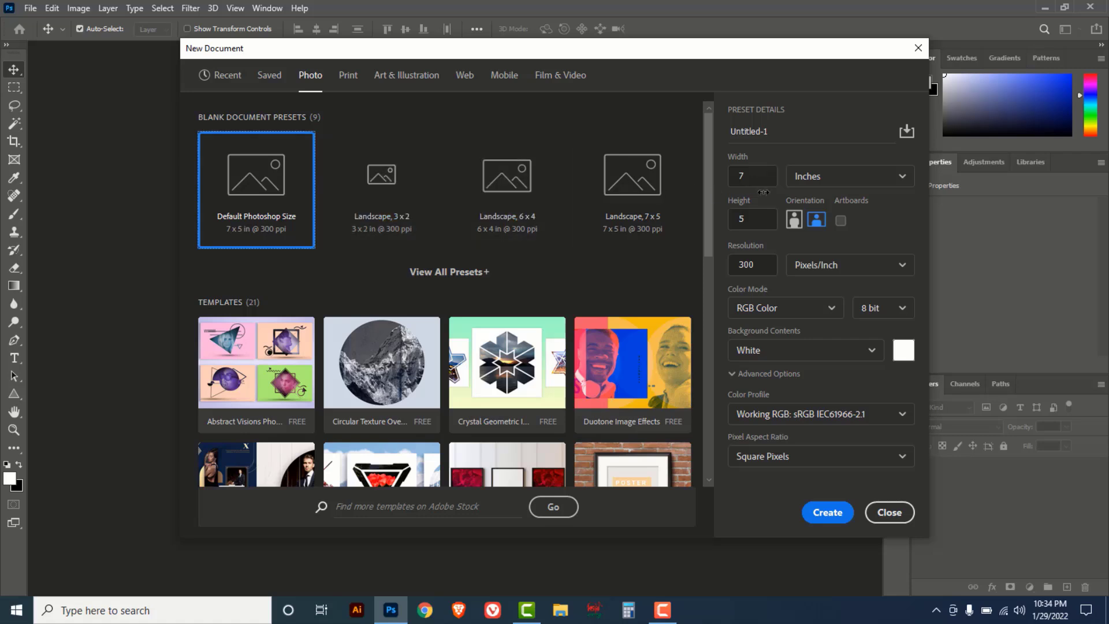
drag(764, 175, 716, 174)
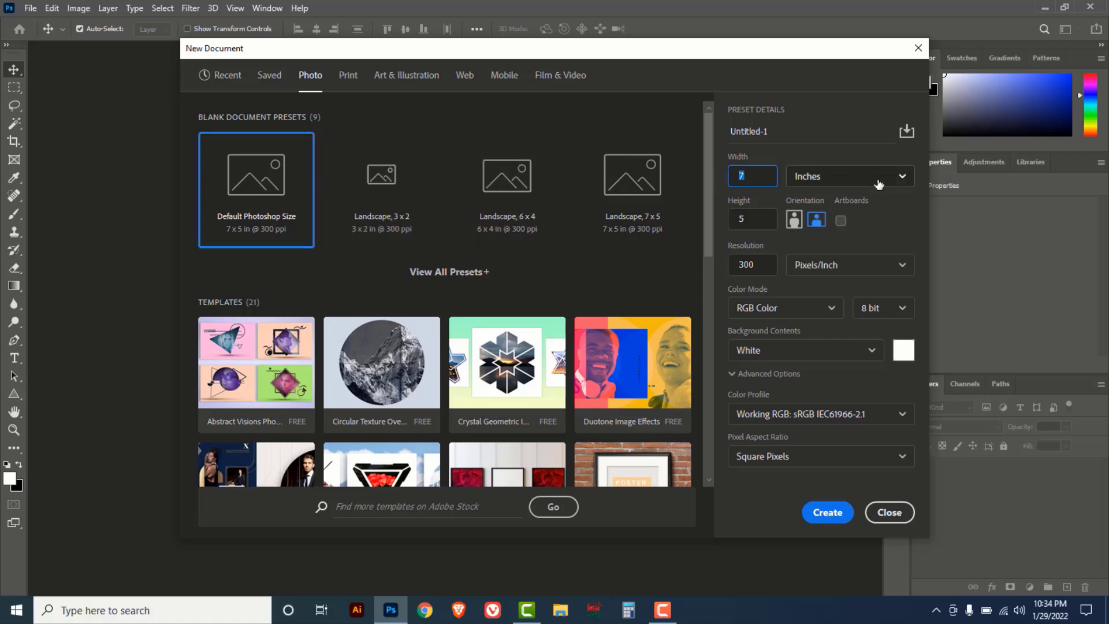
click(904, 182)
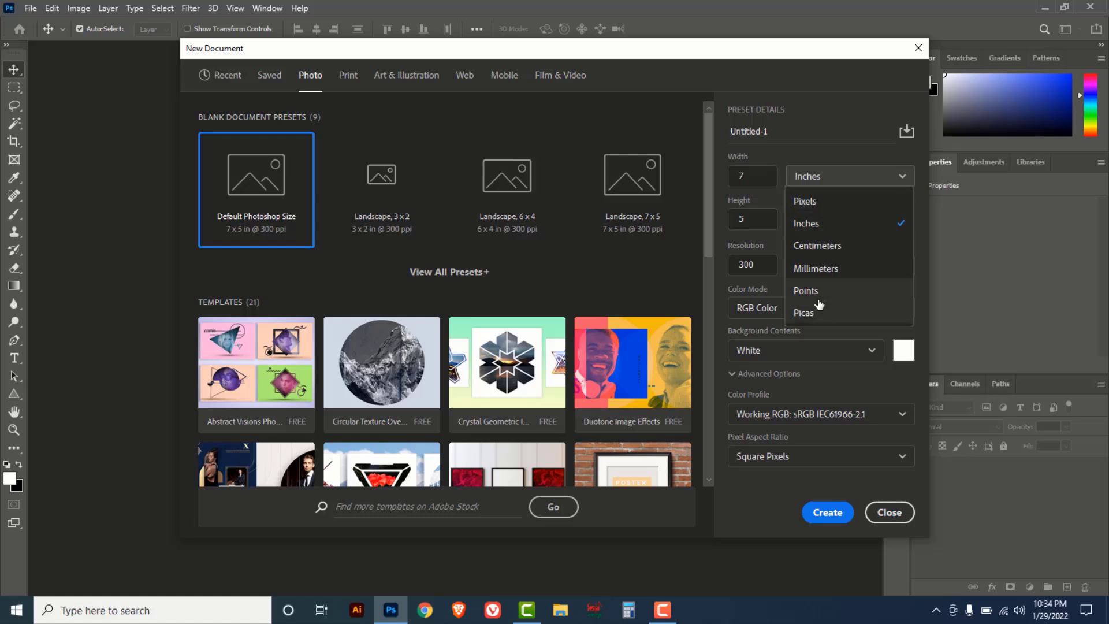
click(785, 151)
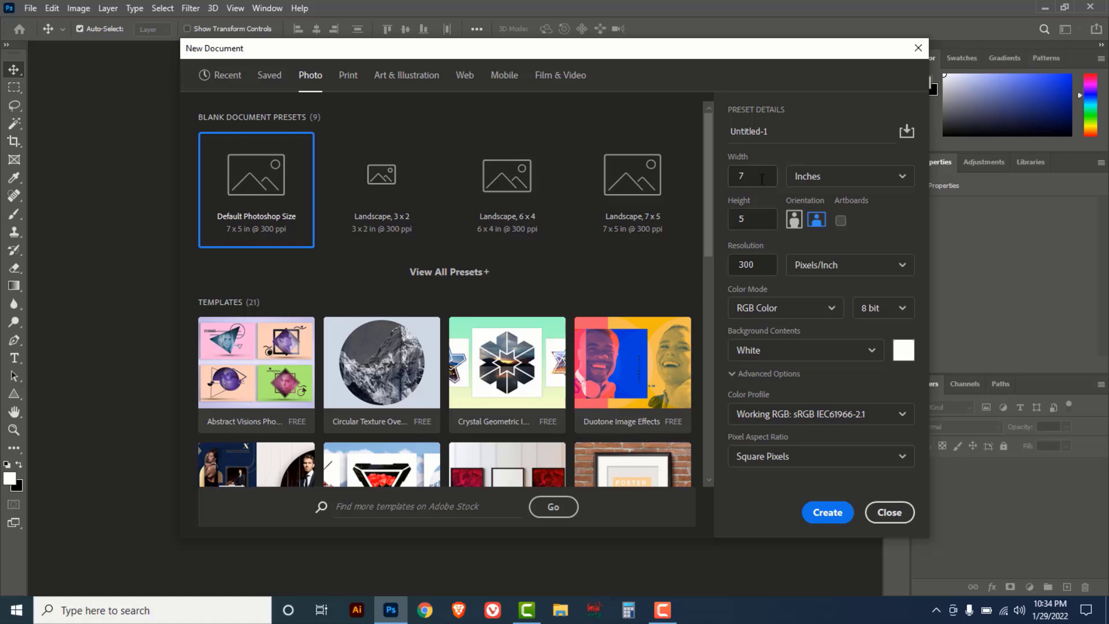
drag(760, 264, 731, 272)
click(826, 515)
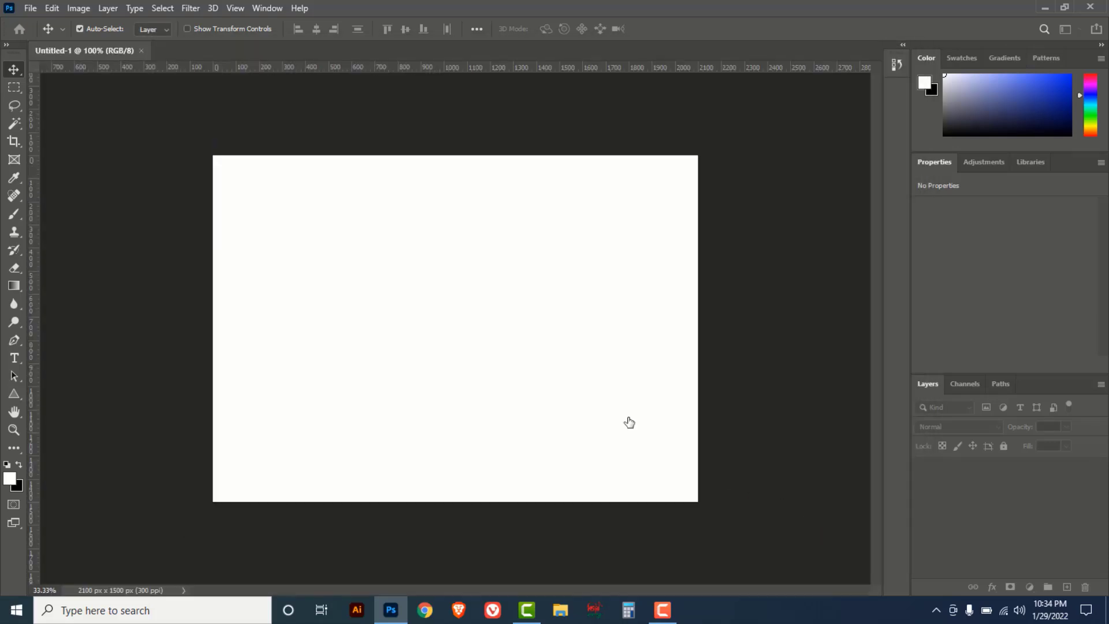
- Undock the Layers panel, make it taller and place it over the right edge of the canvas
drag(1039, 387, 796, 201)
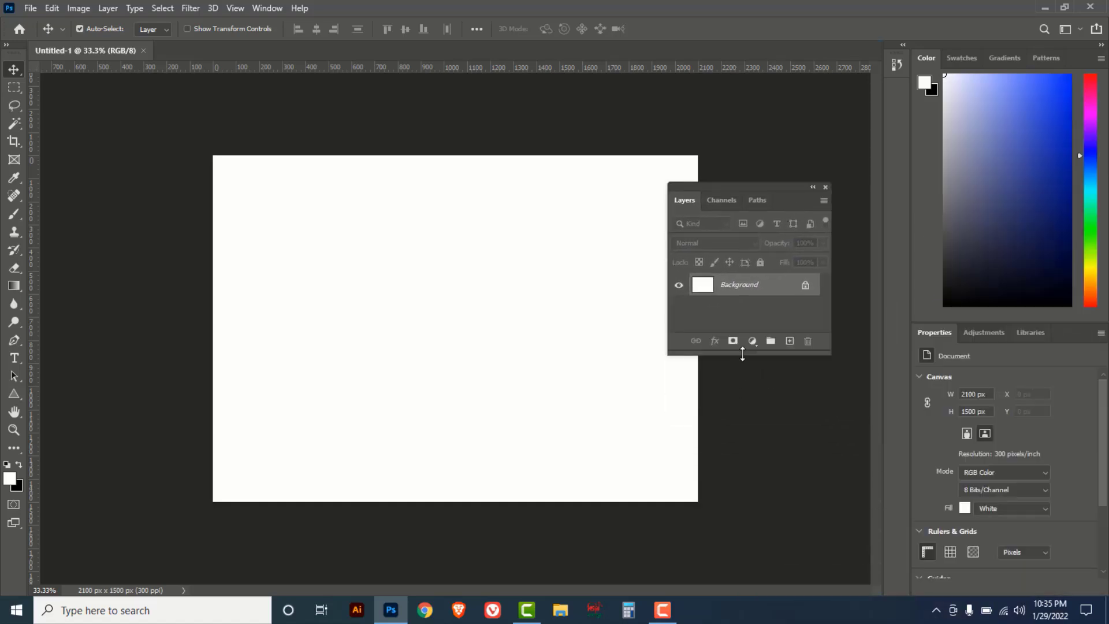
drag(742, 354, 743, 454)
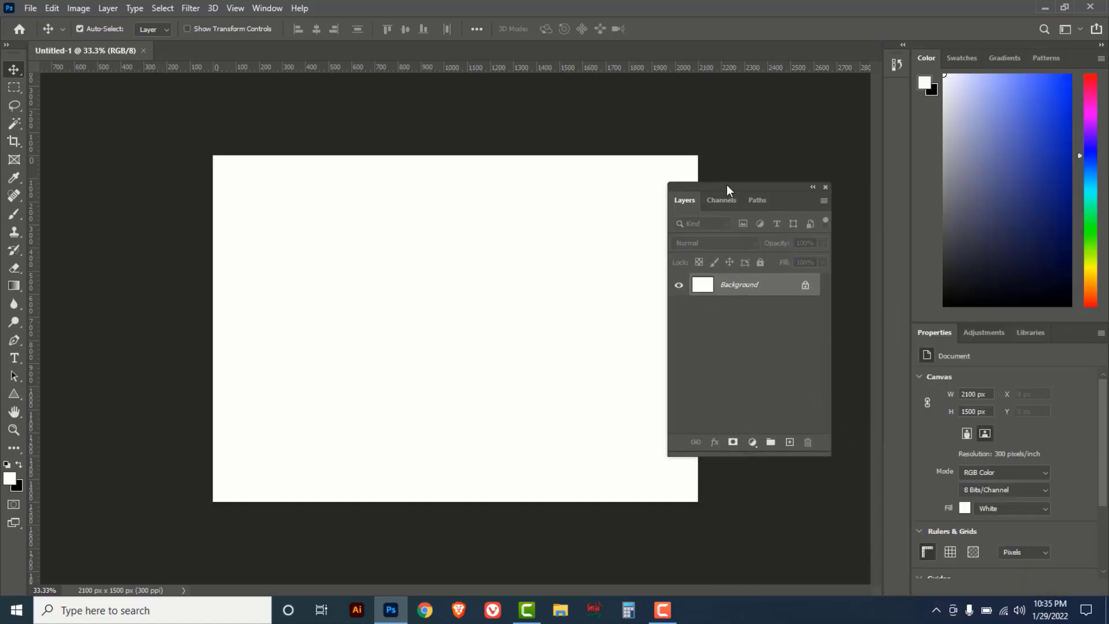
drag(727, 185, 751, 187)
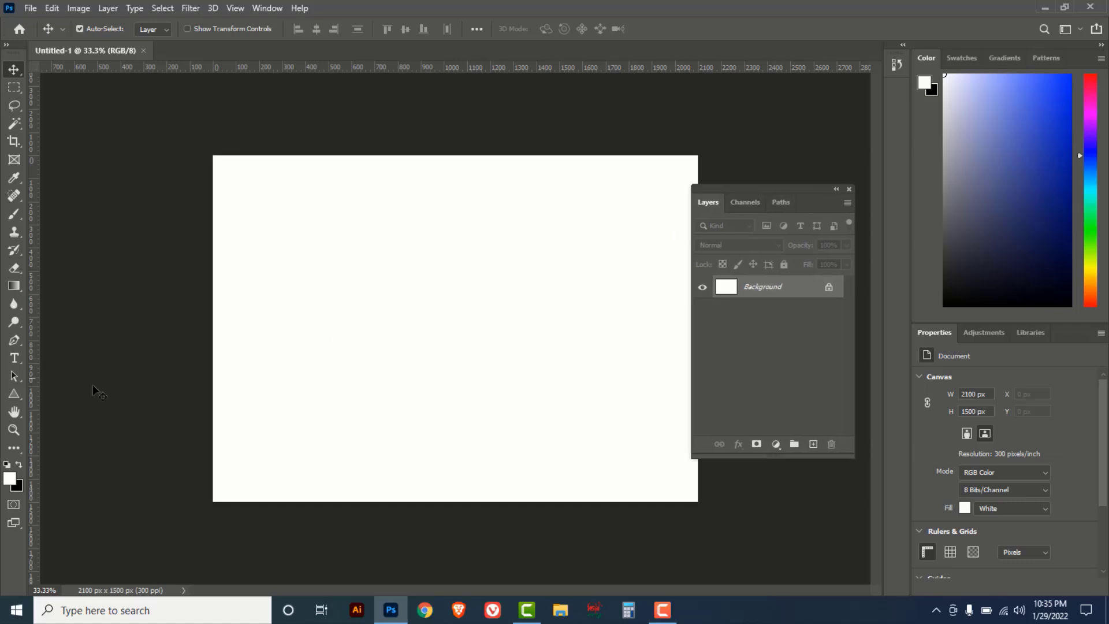
- Draw an upright white triangle with a 1 px black stroke on a new layer, about 1090 x 944 px, centred on the canvas
click(16, 395)
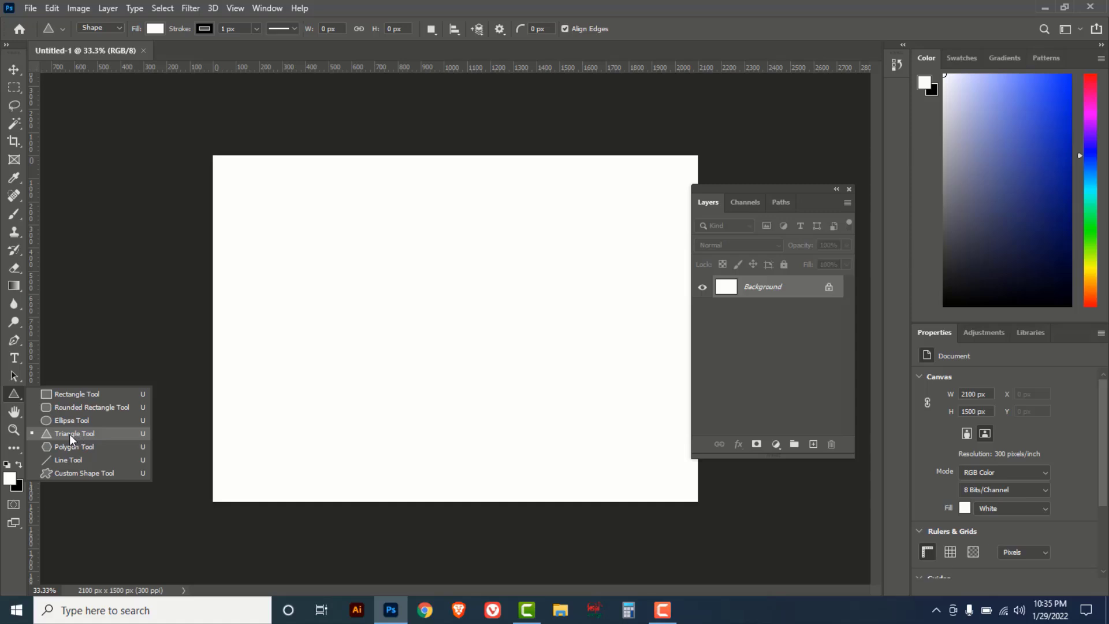
click(96, 435)
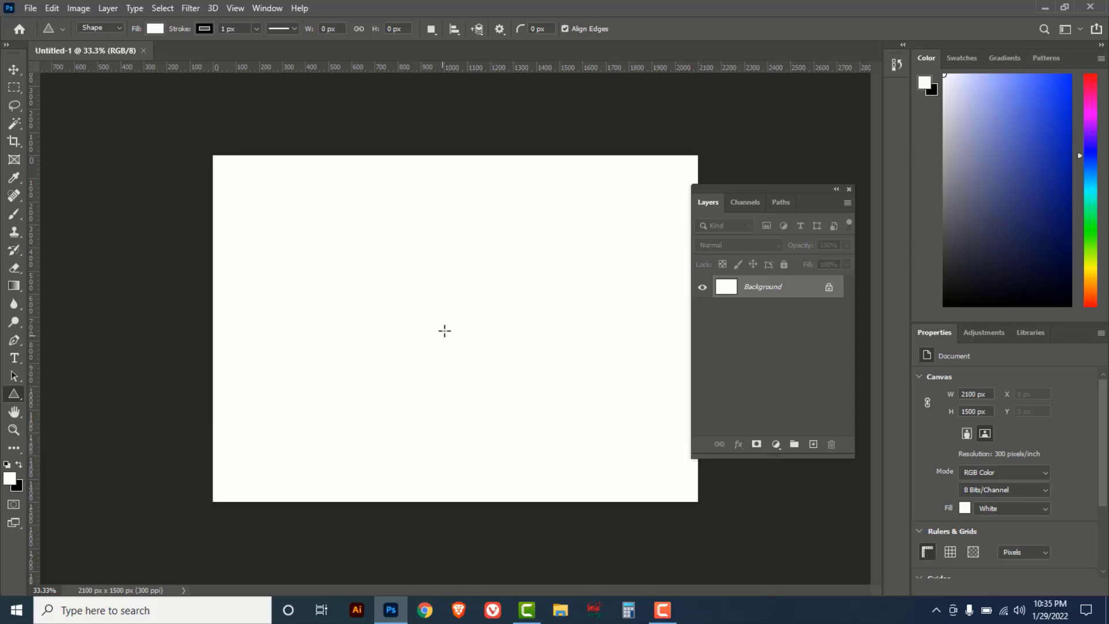
click(813, 444)
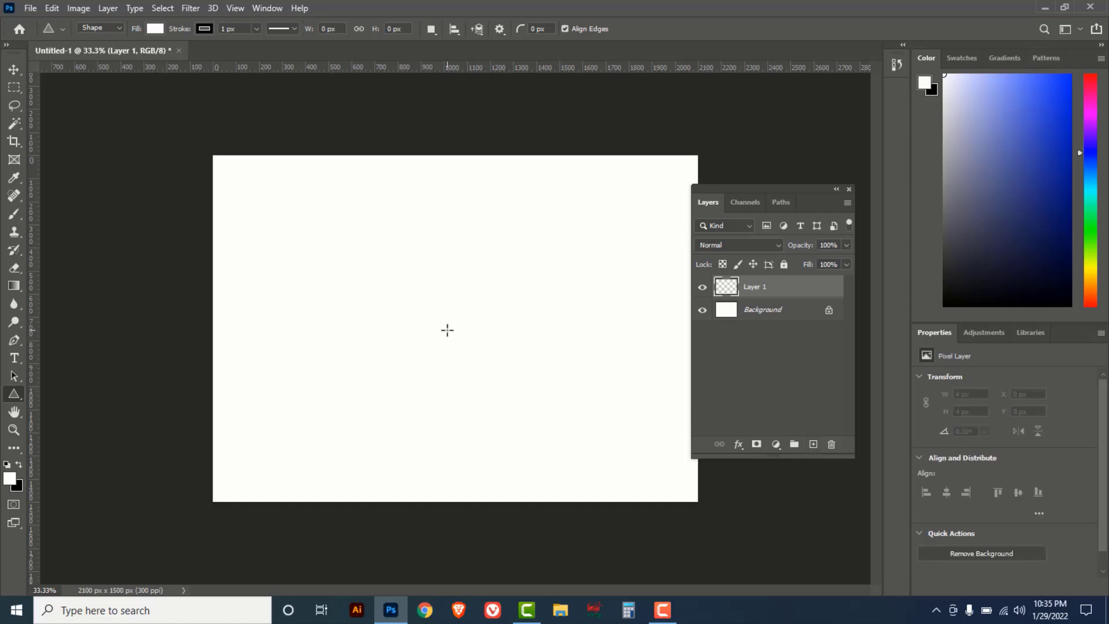
drag(447, 329, 564, 474)
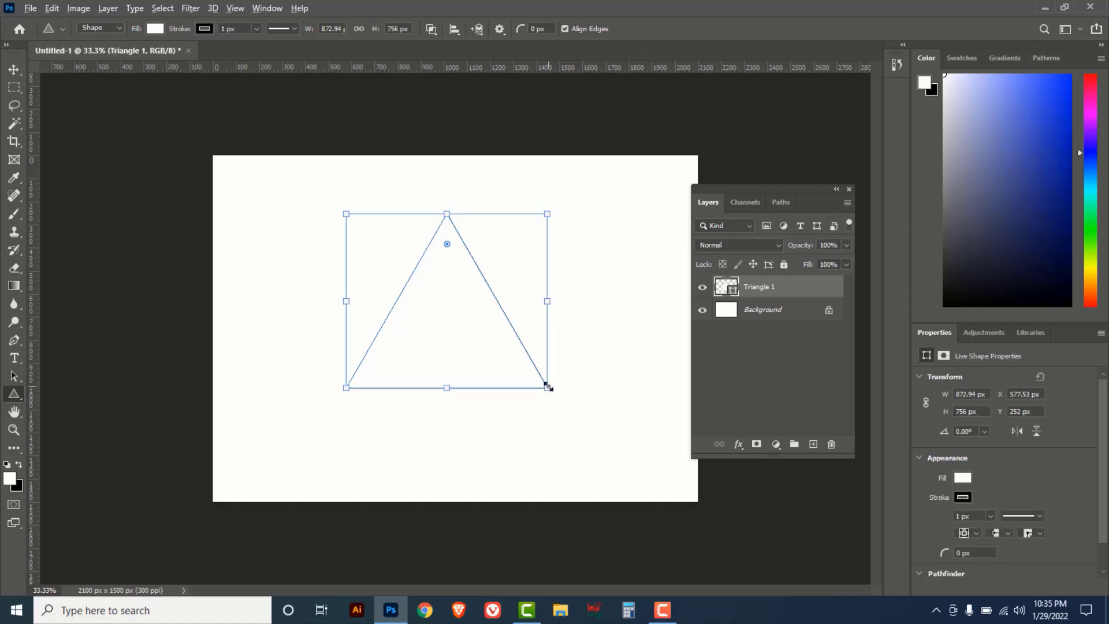
drag(547, 387, 571, 409)
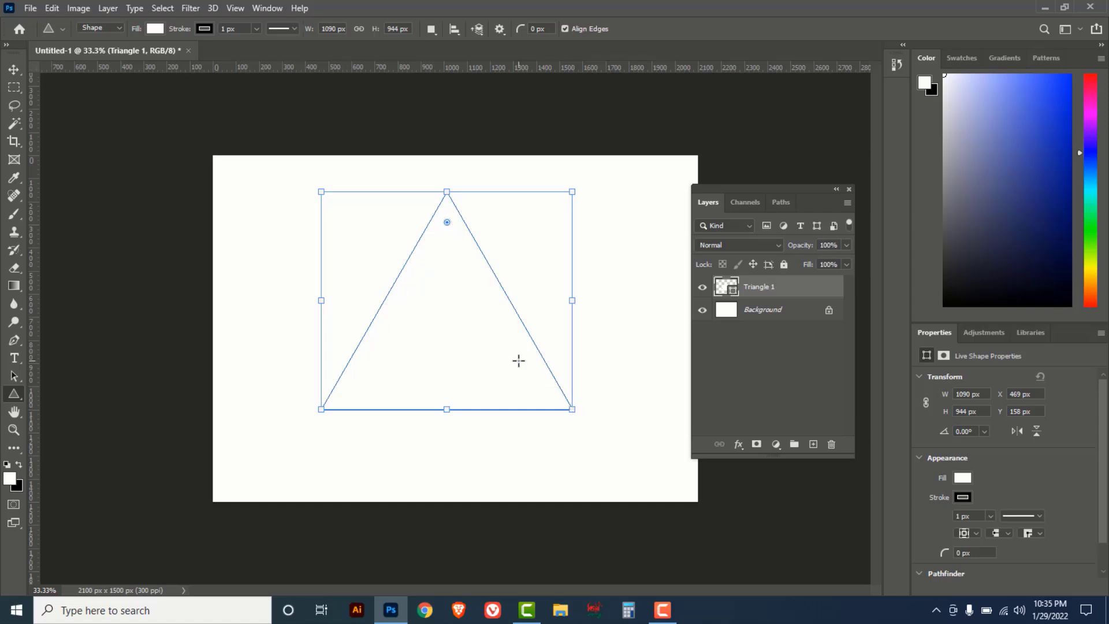
key(Return)
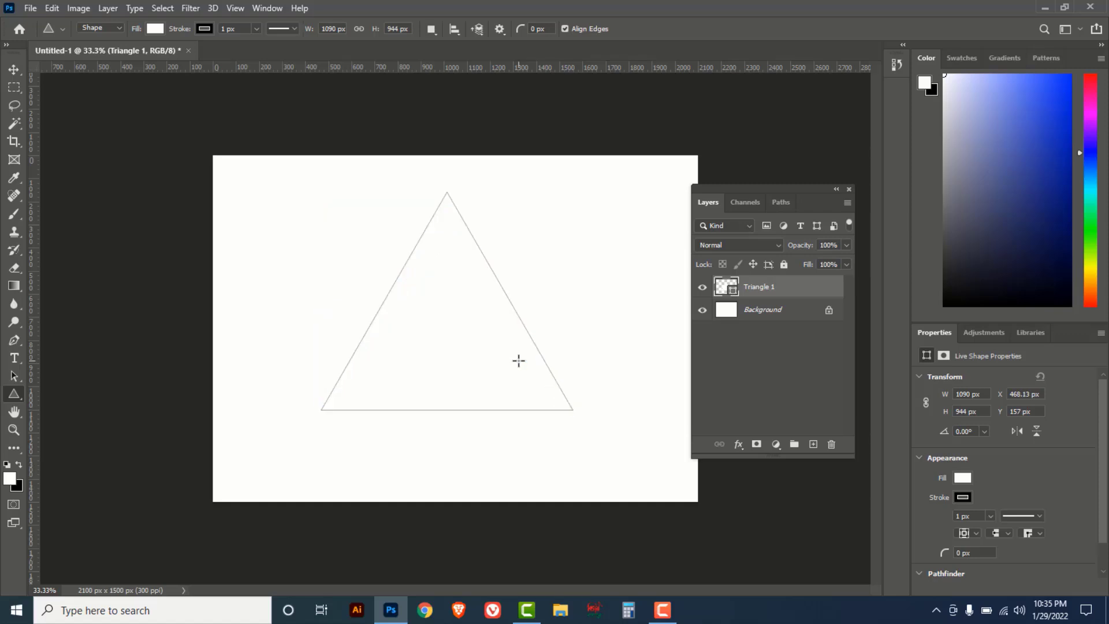
- Load the triangle's outline as a selection and delete the triangle shape layer
ctrl+click(722, 286)
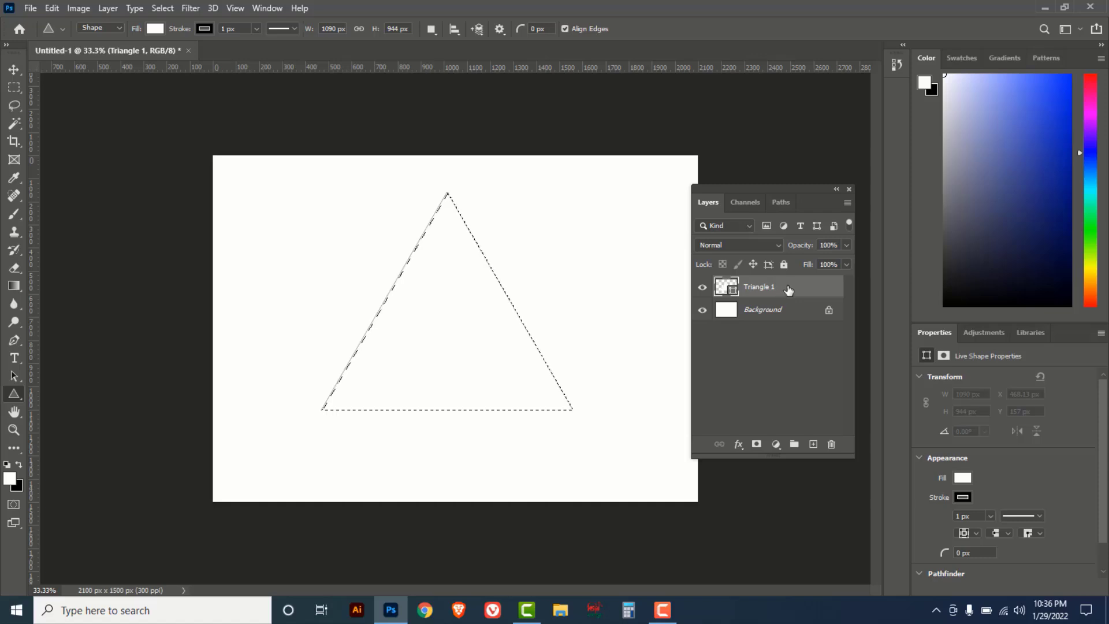
click(831, 445)
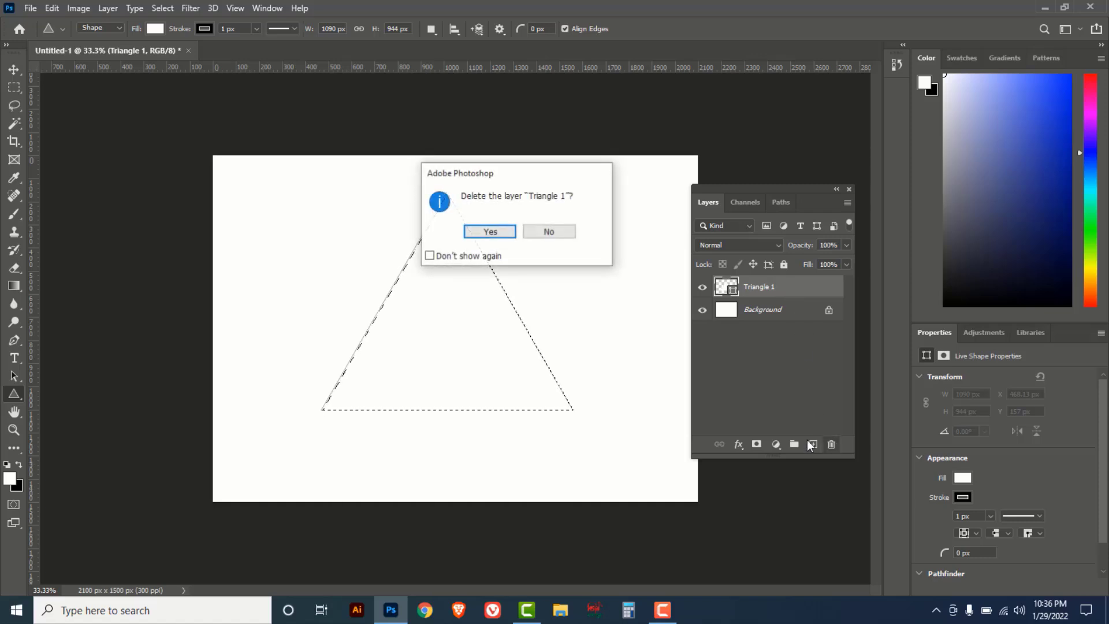
click(489, 232)
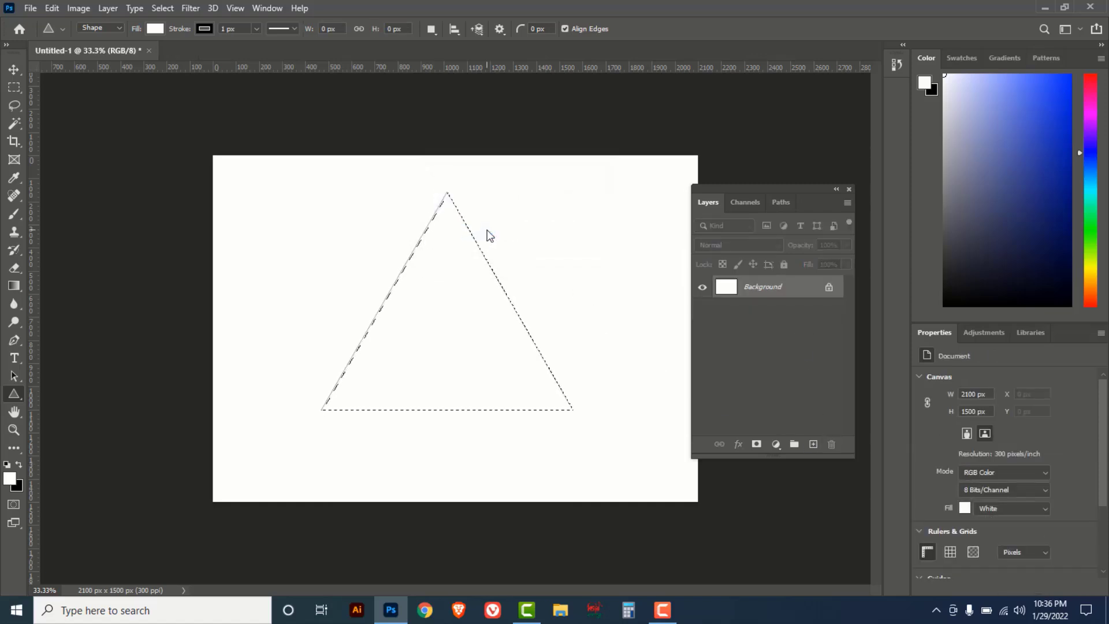
- Stroke the triangular selection on a new layer 4 px wide inside in dark blue #010a3f, and clear the selection
click(813, 444)
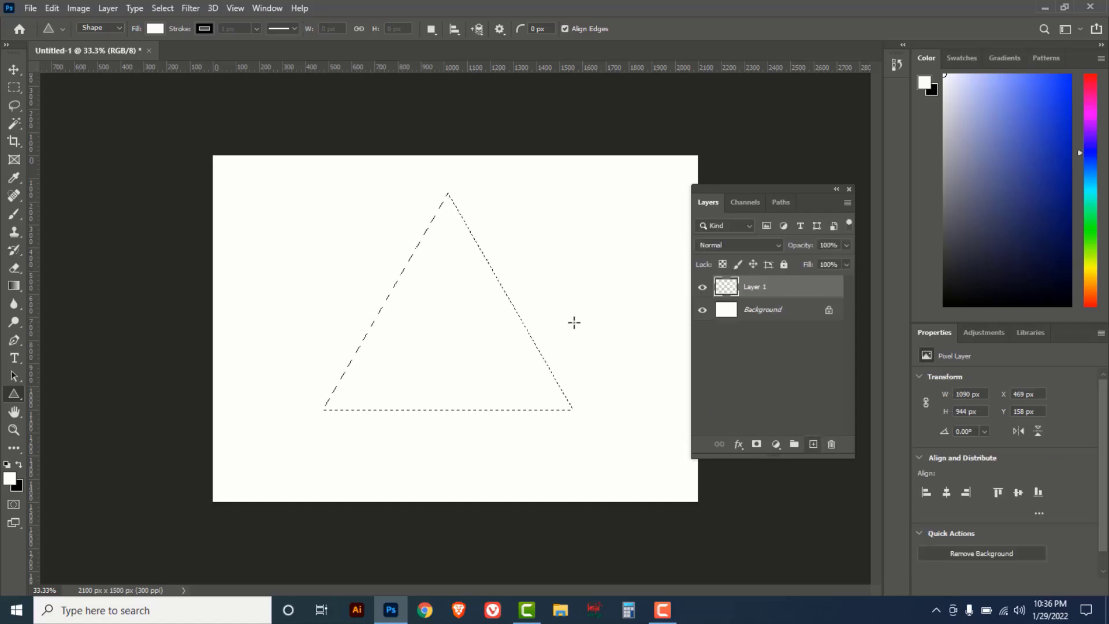
click(53, 8)
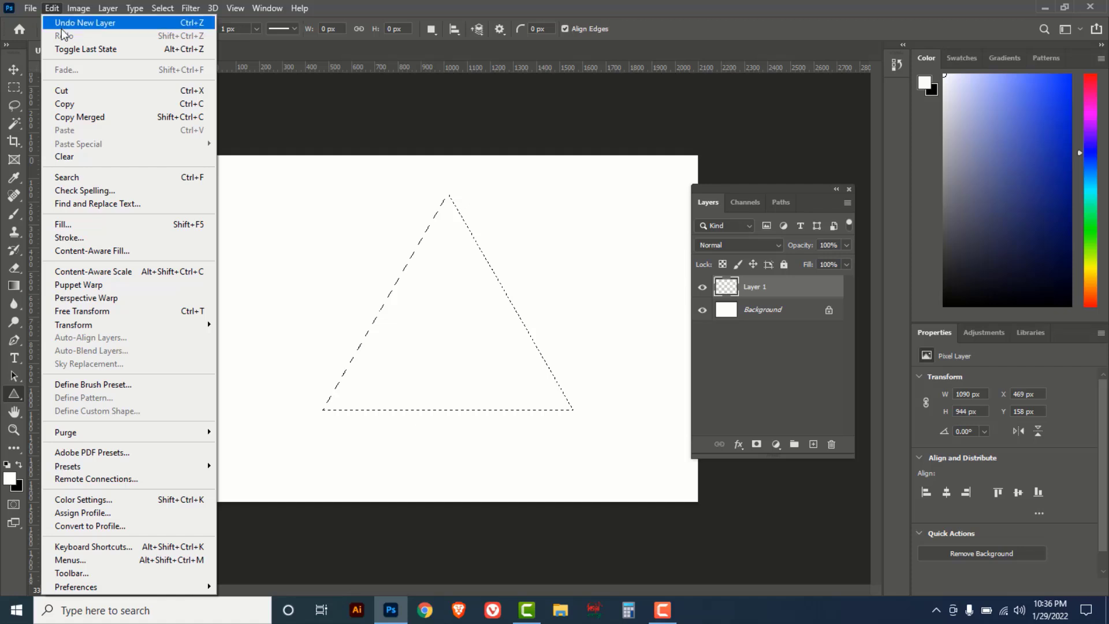
click(73, 237)
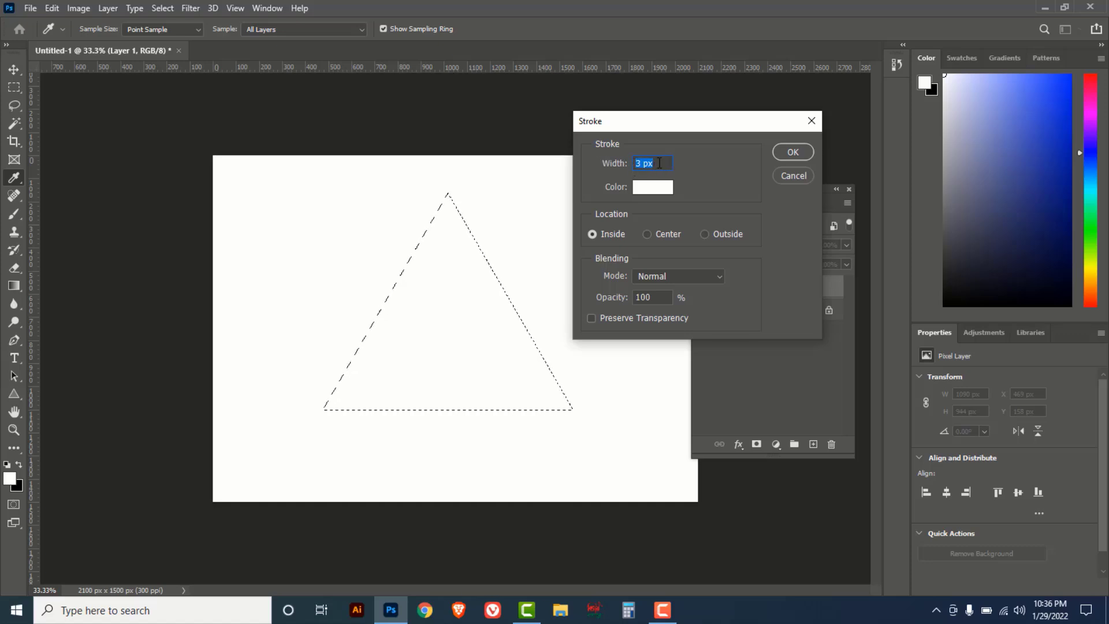
click(642, 192)
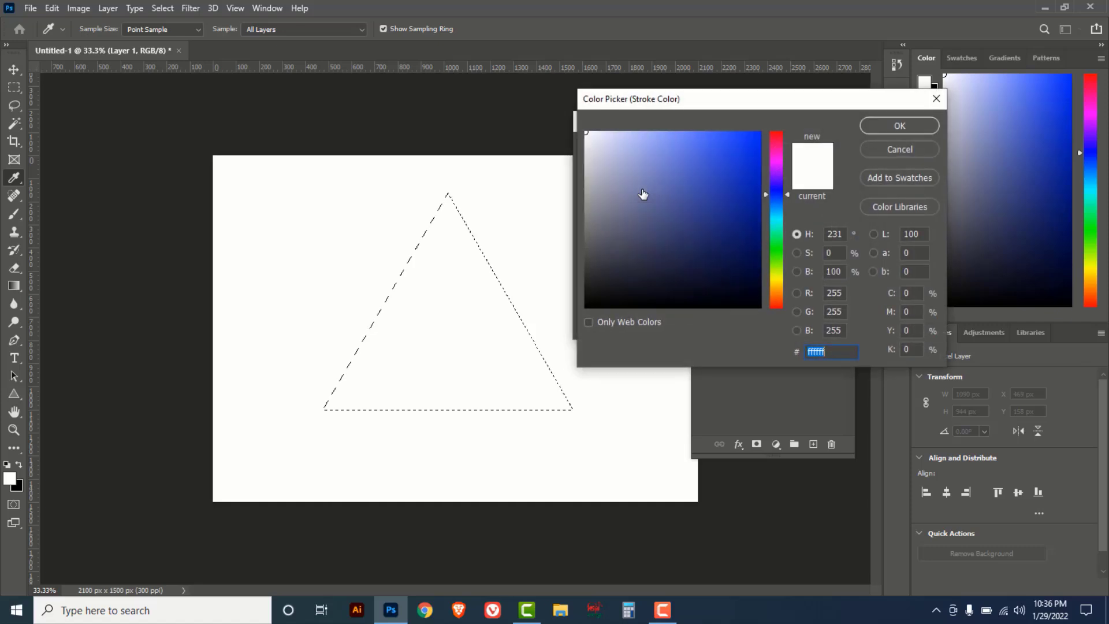
drag(605, 285, 584, 308)
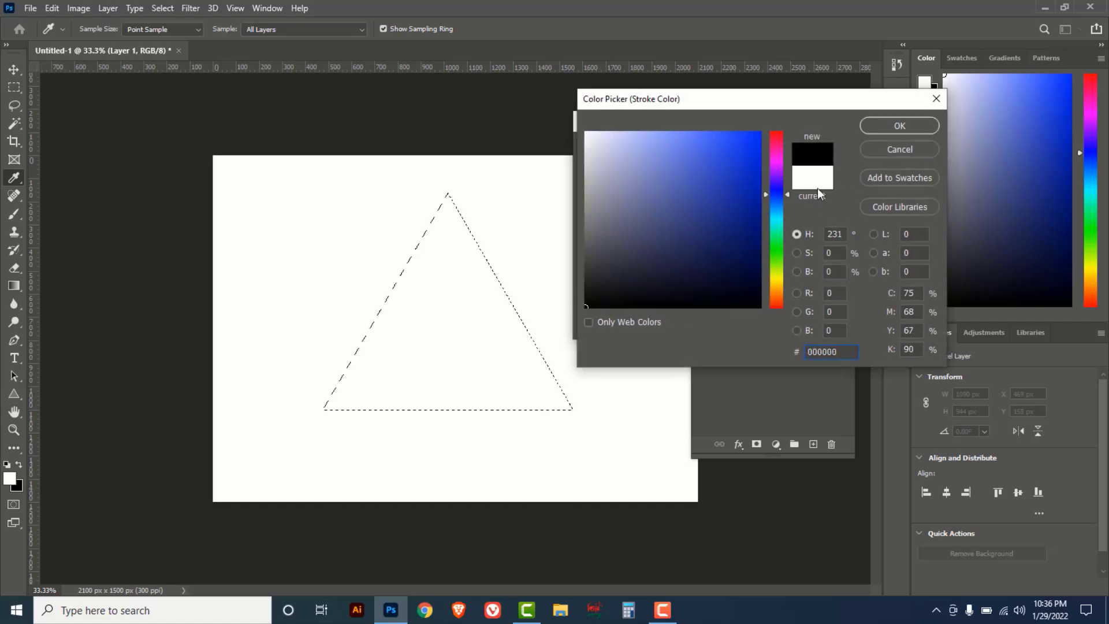
click(756, 266)
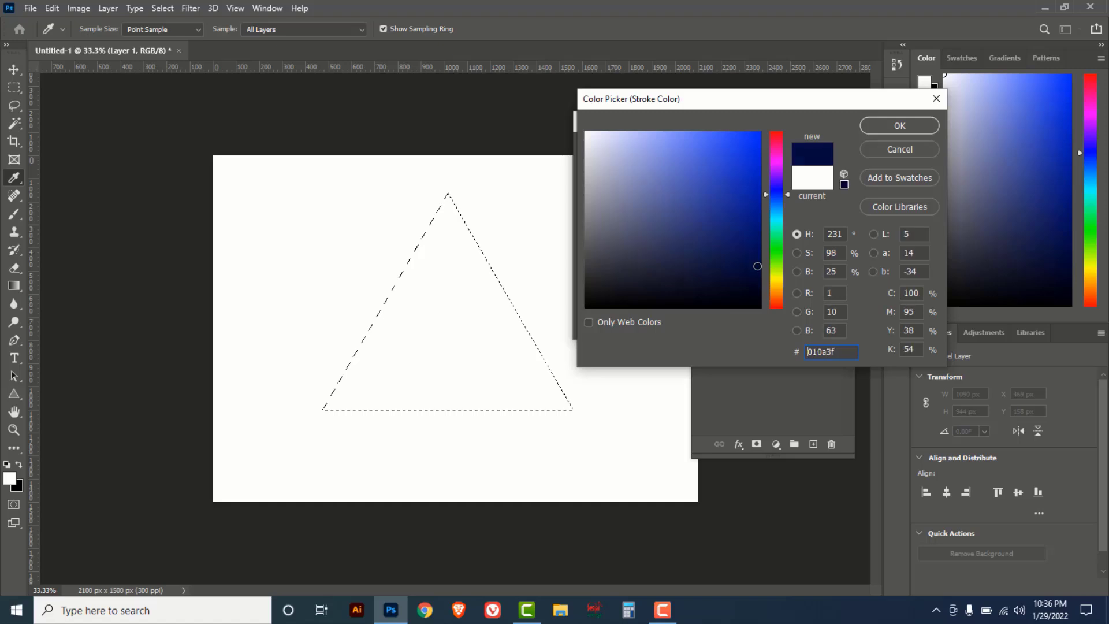
click(896, 127)
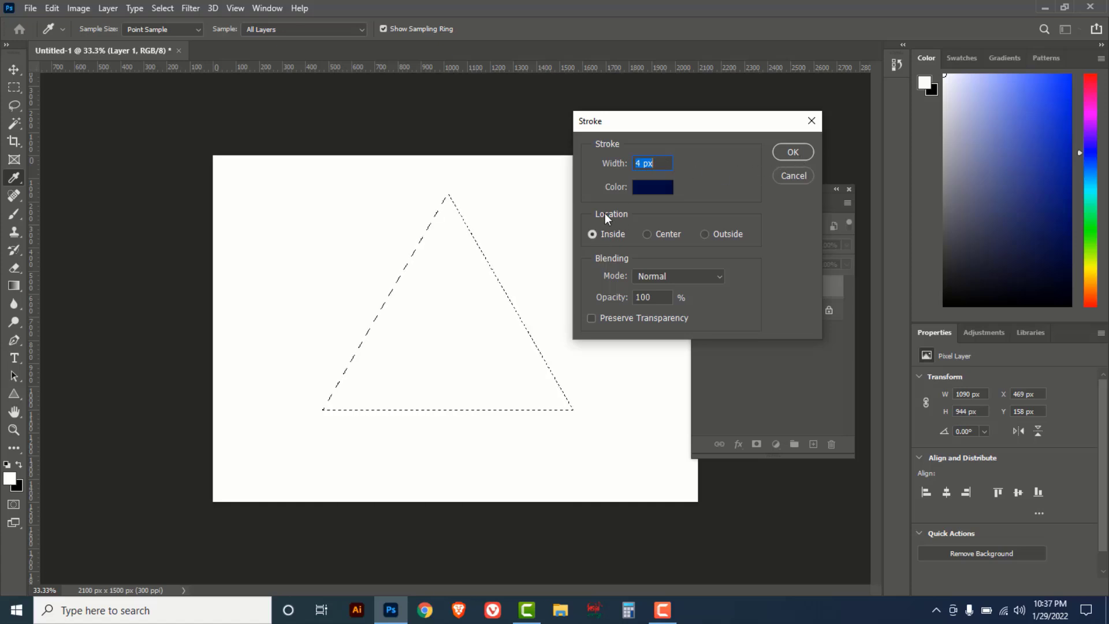
click(788, 154)
key(u)
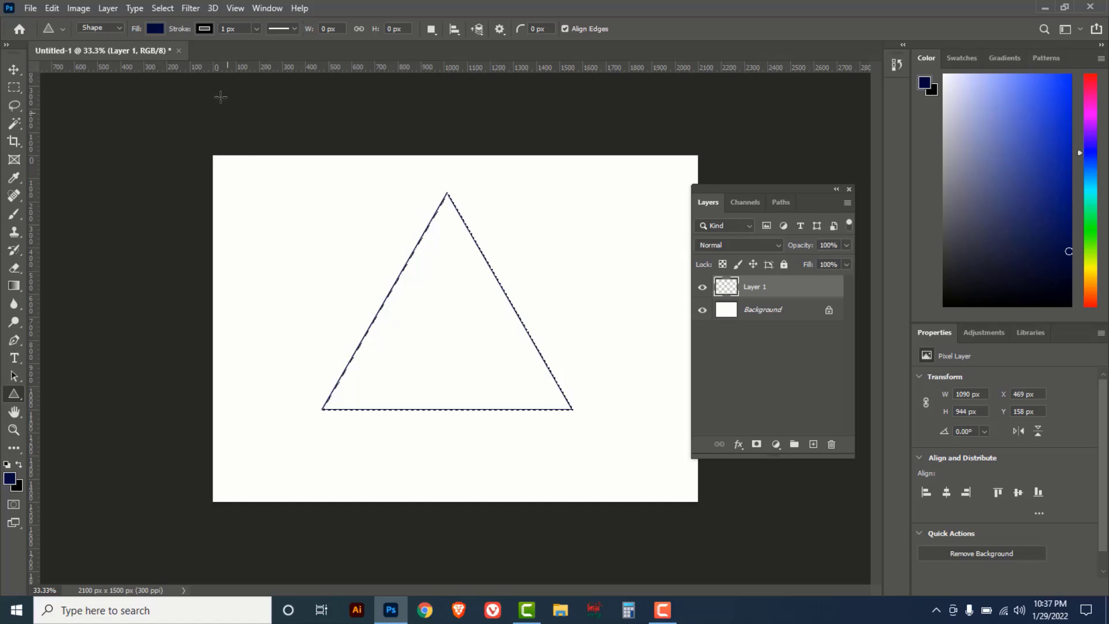
click(163, 9)
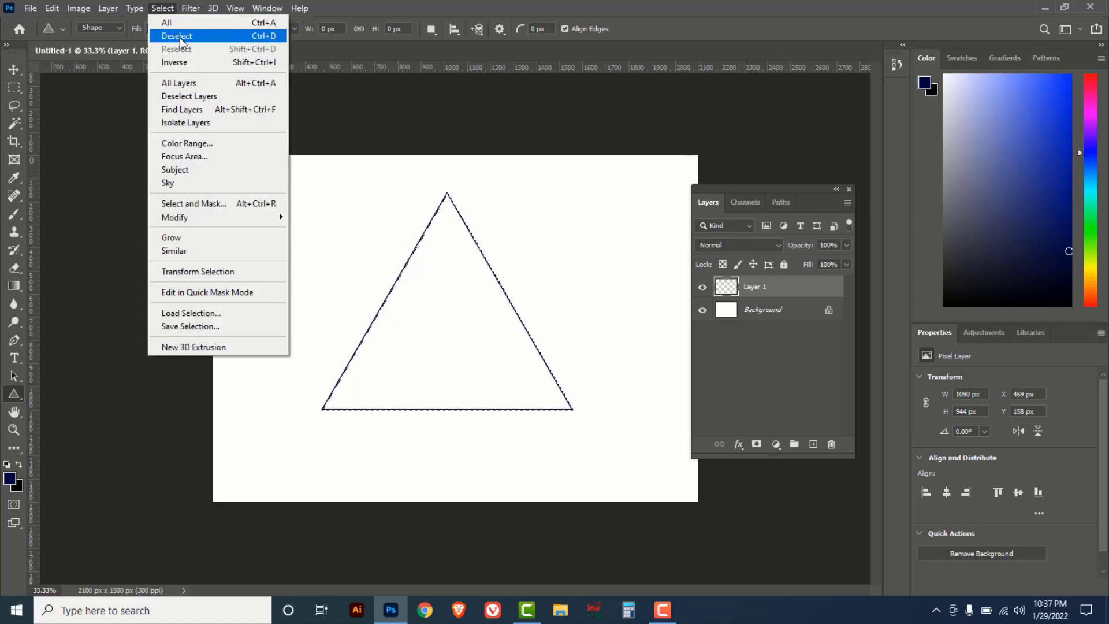
click(255, 37)
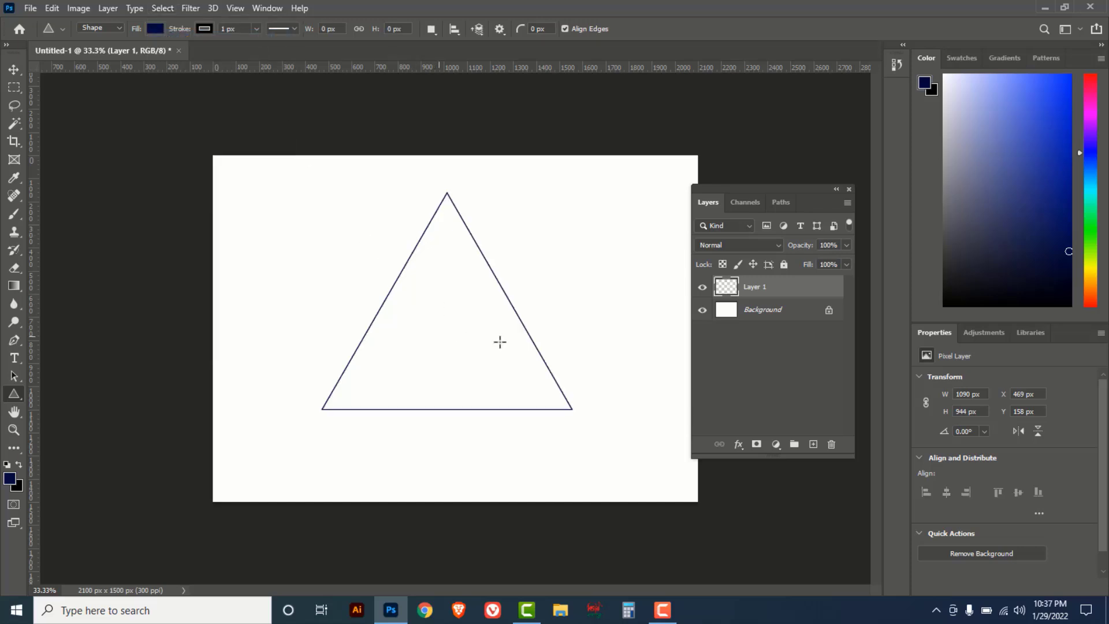
- Duplicate the triangle outline layer and scale the copy about its centre to roughly 85 %, about 924 x 800 px
drag(797, 288, 813, 446)
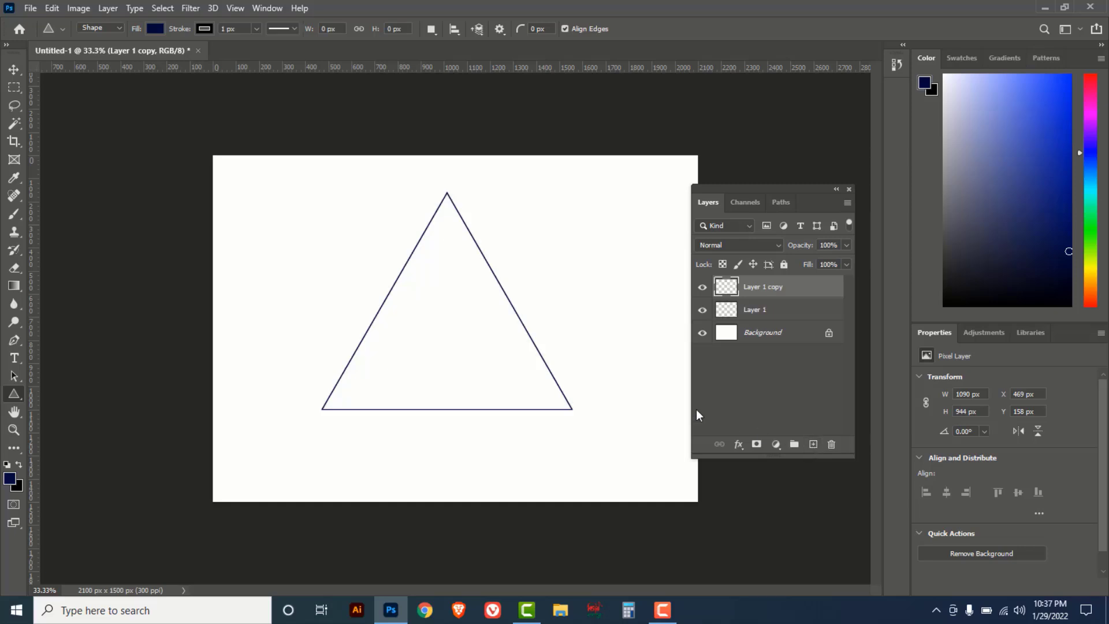
key(ctrl+t)
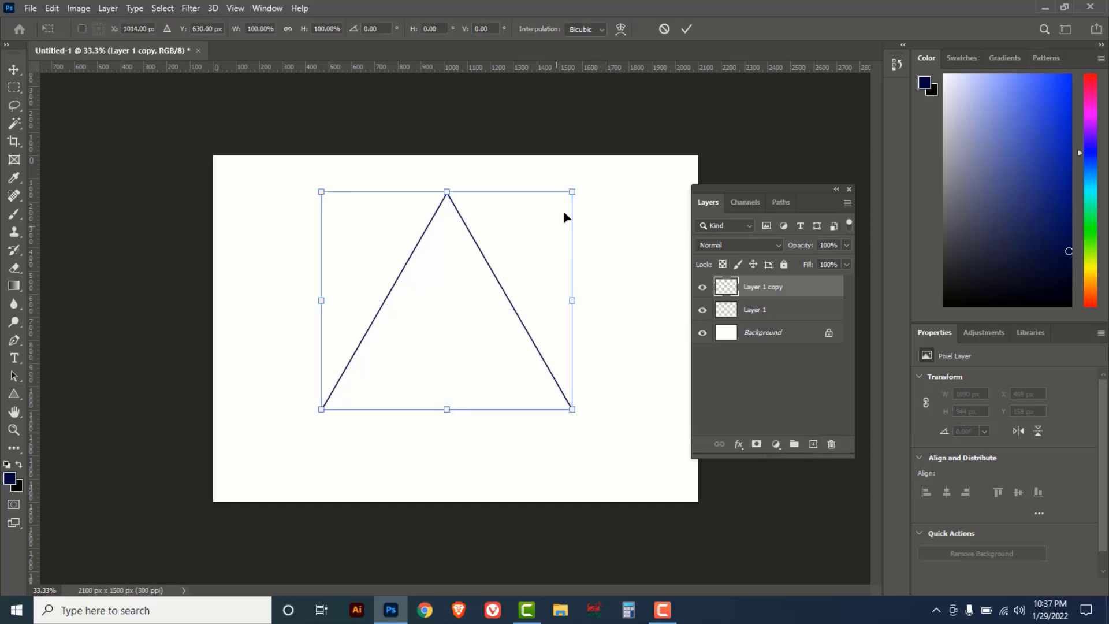
drag(572, 190, 555, 209)
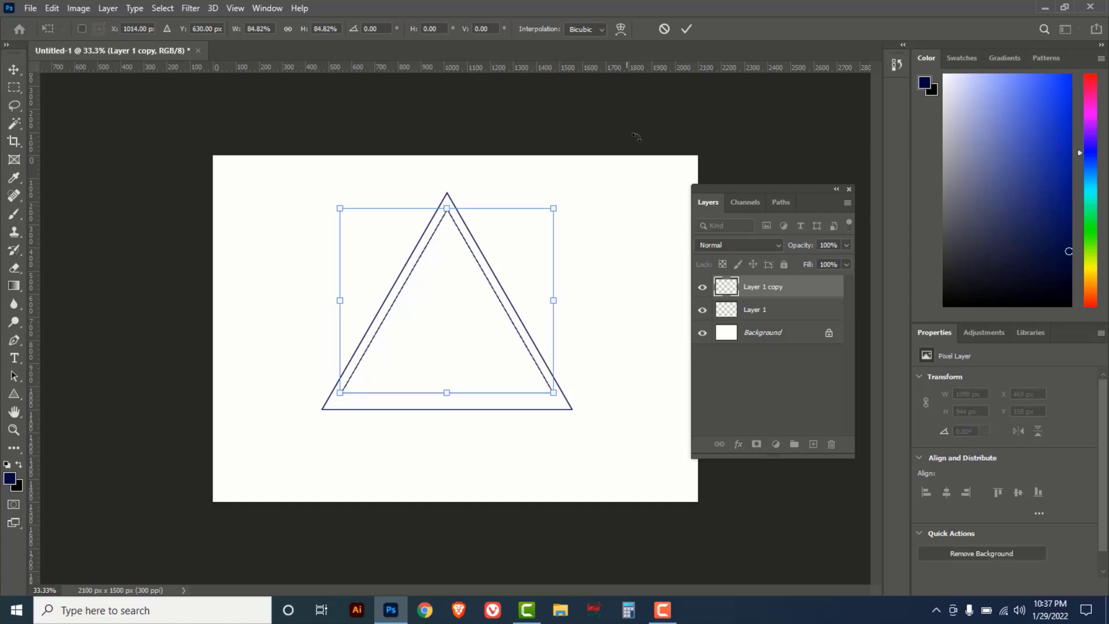
click(688, 28)
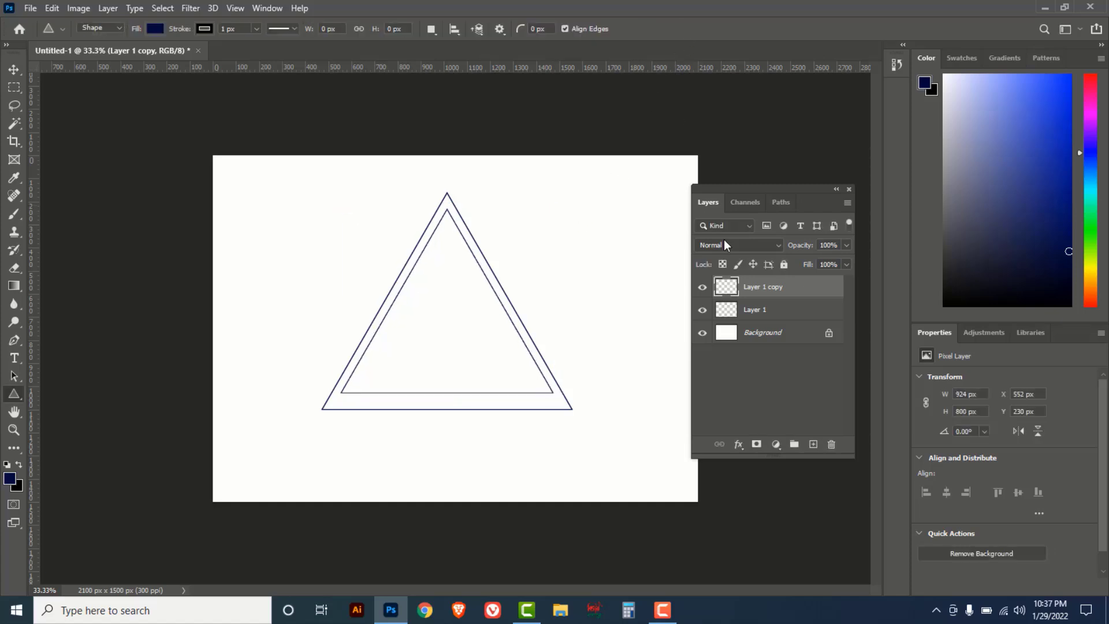
- Duplicate the second triangle outline and scale the copy about its centre to roughly 84 %, about 780 x 676 px
drag(804, 288, 813, 444)
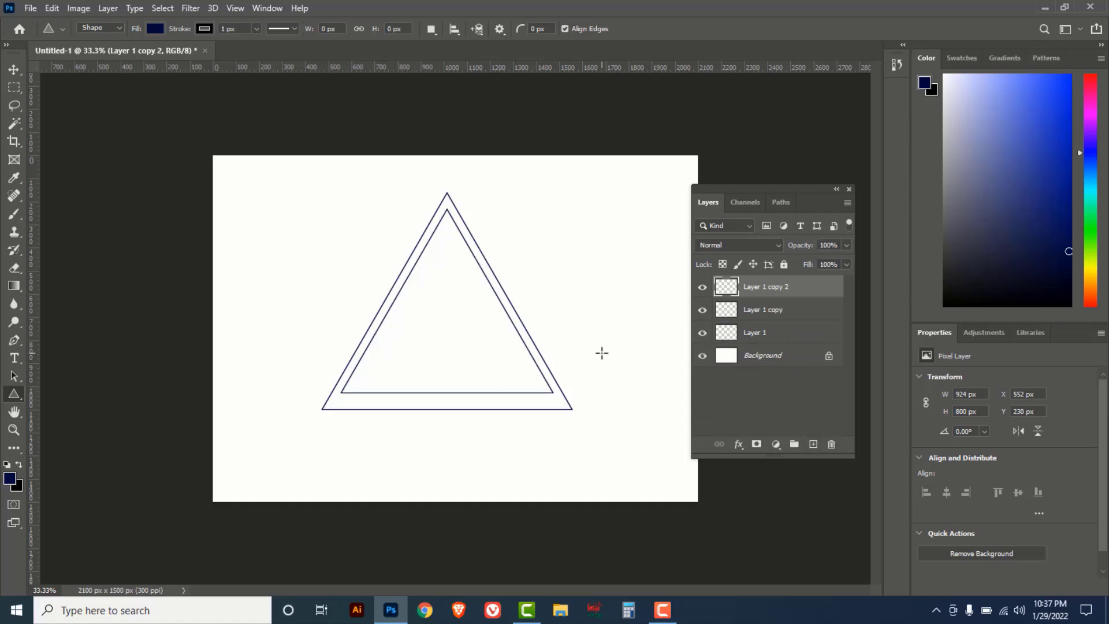
key(ctrl+t)
drag(556, 206, 537, 223)
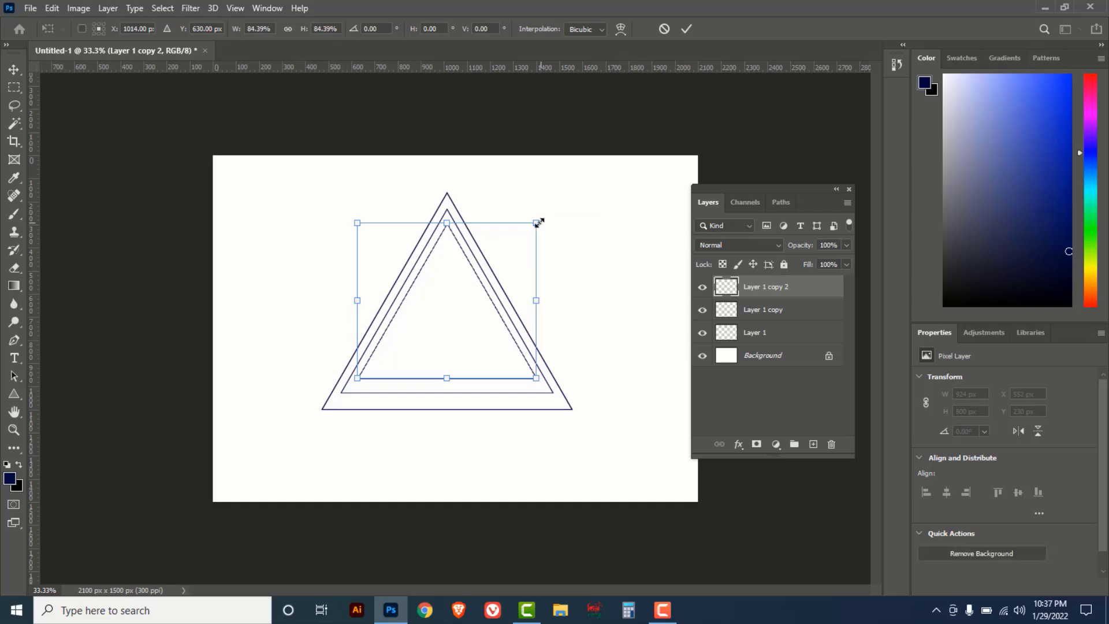
click(686, 29)
- Duplicate the third triangle outline and scale the copy about its centre to roughly 77 %, about 598 x 518 px
drag(797, 288, 815, 444)
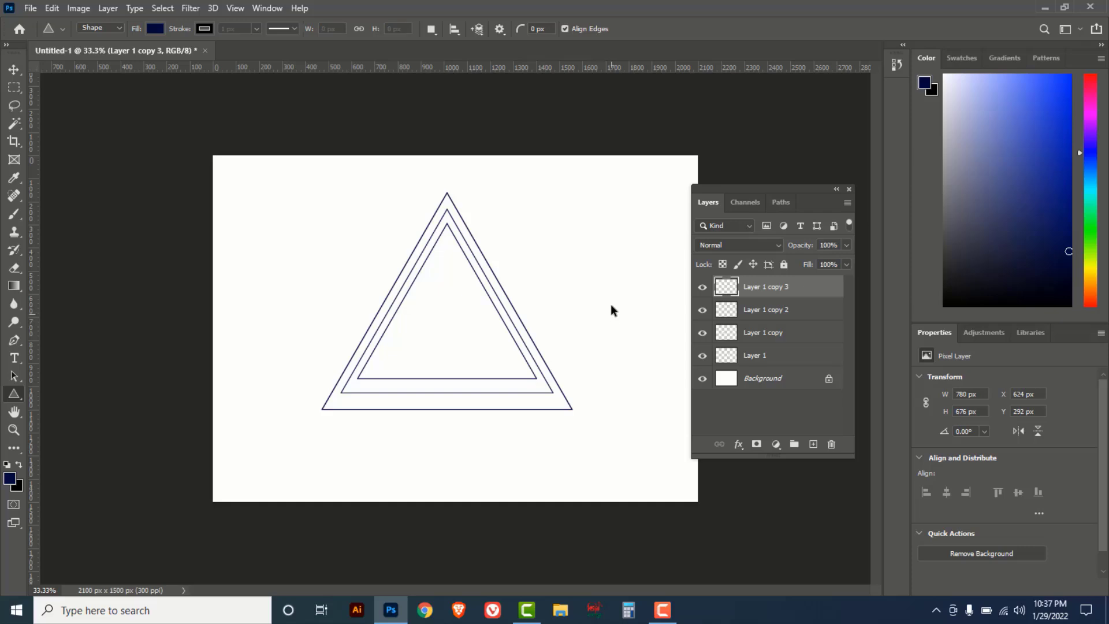
key(ctrl+t)
drag(537, 223, 516, 241)
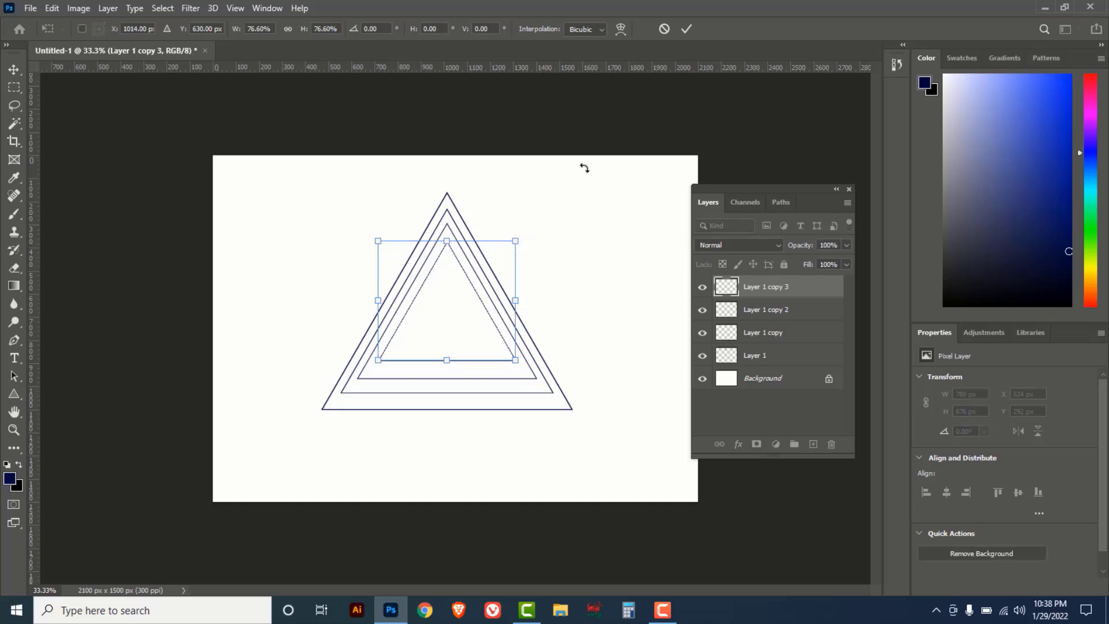
click(686, 28)
- Duplicate the fourth triangle outline and scale the copy about its centre to roughly 67 %, about 400 x 348 px
drag(808, 287, 814, 444)
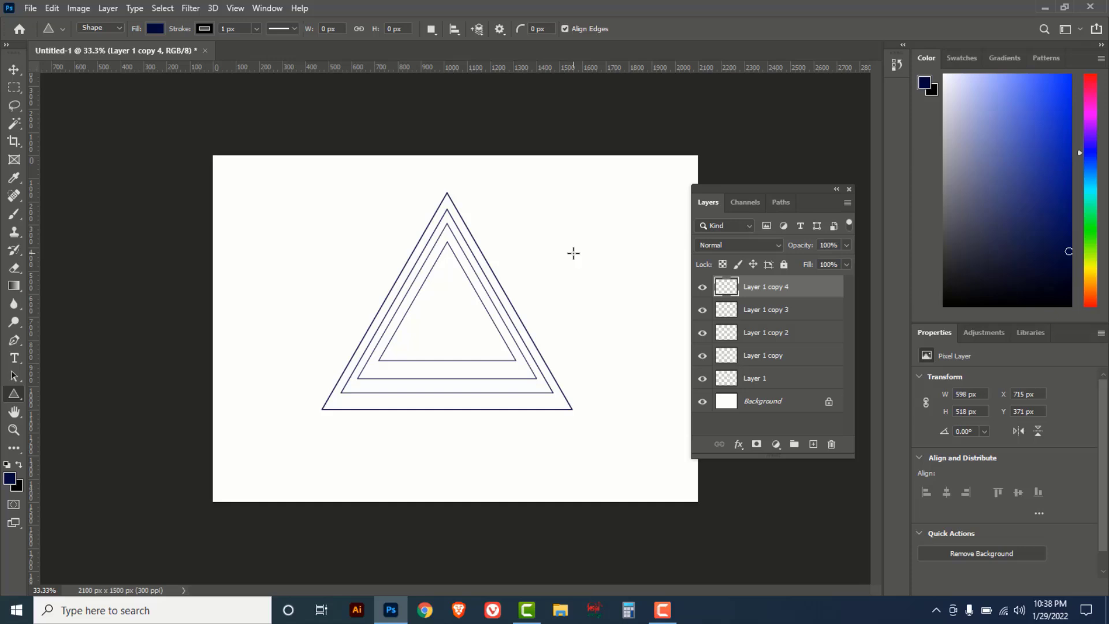
key(ctrl+t)
drag(516, 240, 495, 261)
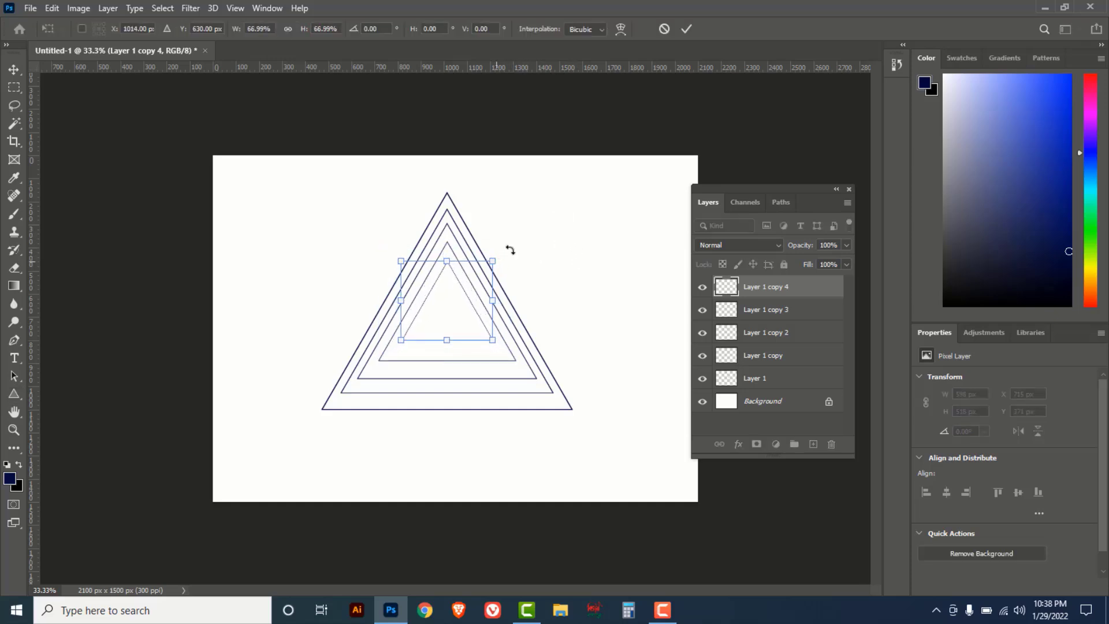
click(687, 28)
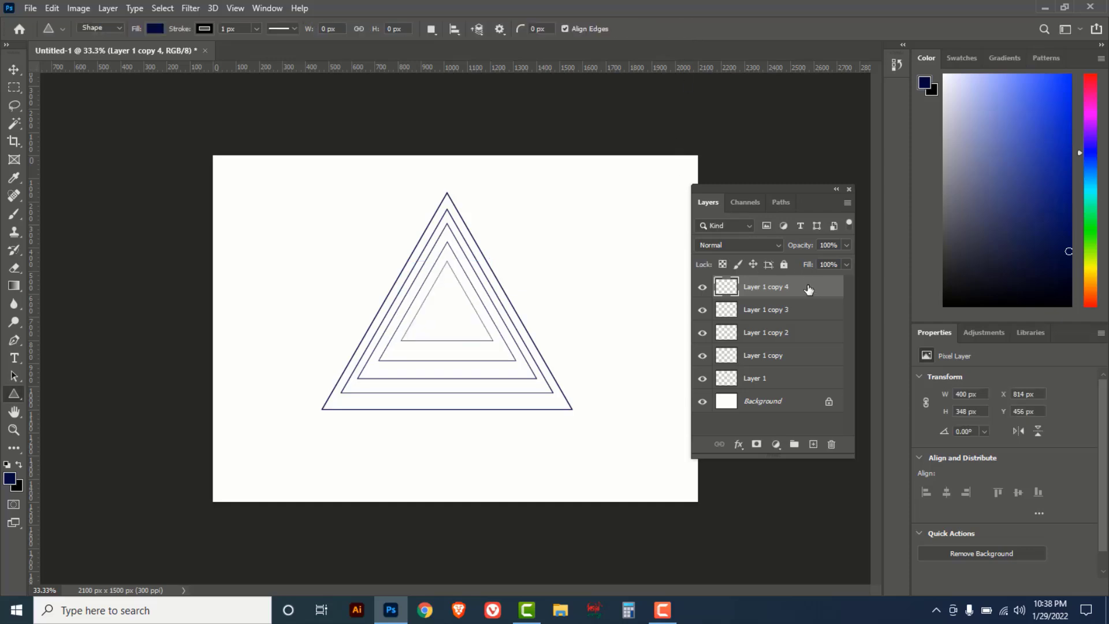
- Duplicate the fifth triangle outline and scale the copy about its centre to roughly 62 %, about 248 x 216 px
drag(812, 444, 813, 445)
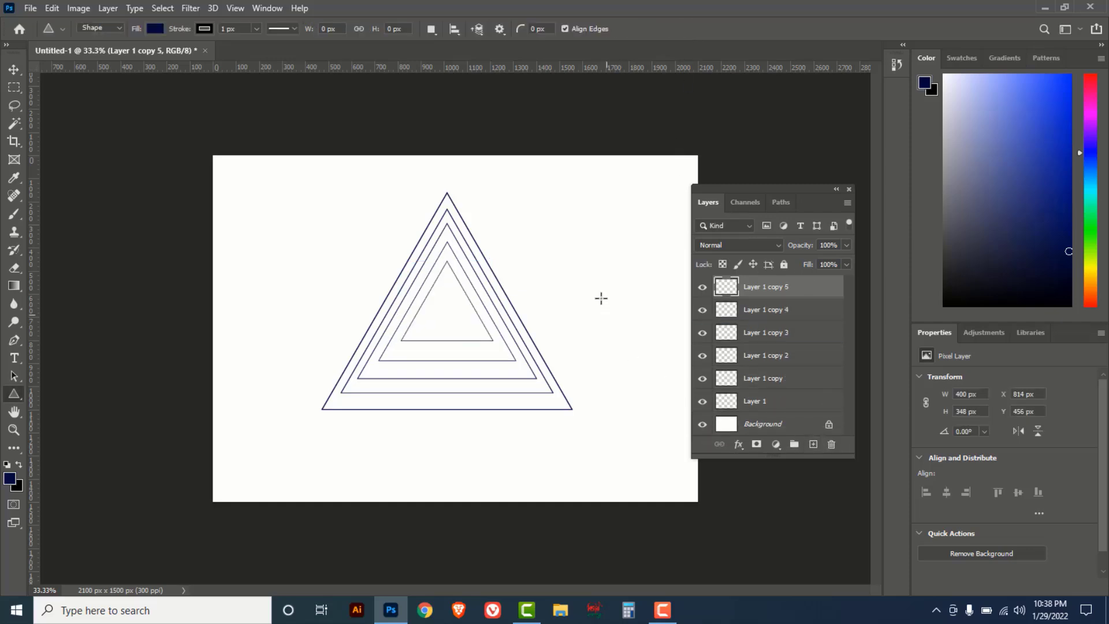
key(ctrl+t)
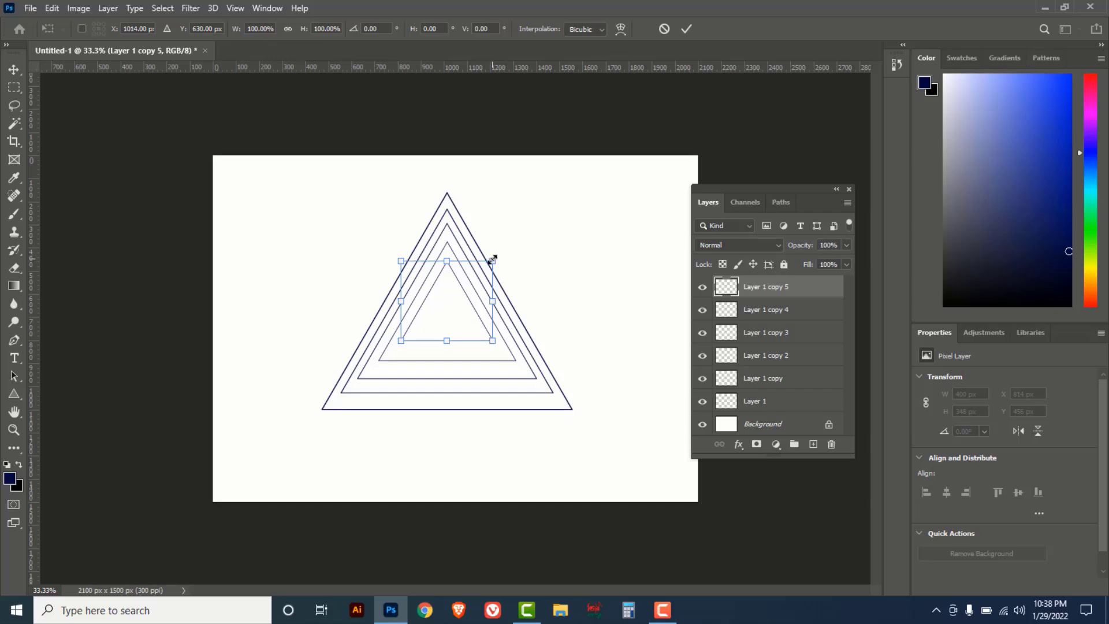
drag(493, 258, 475, 276)
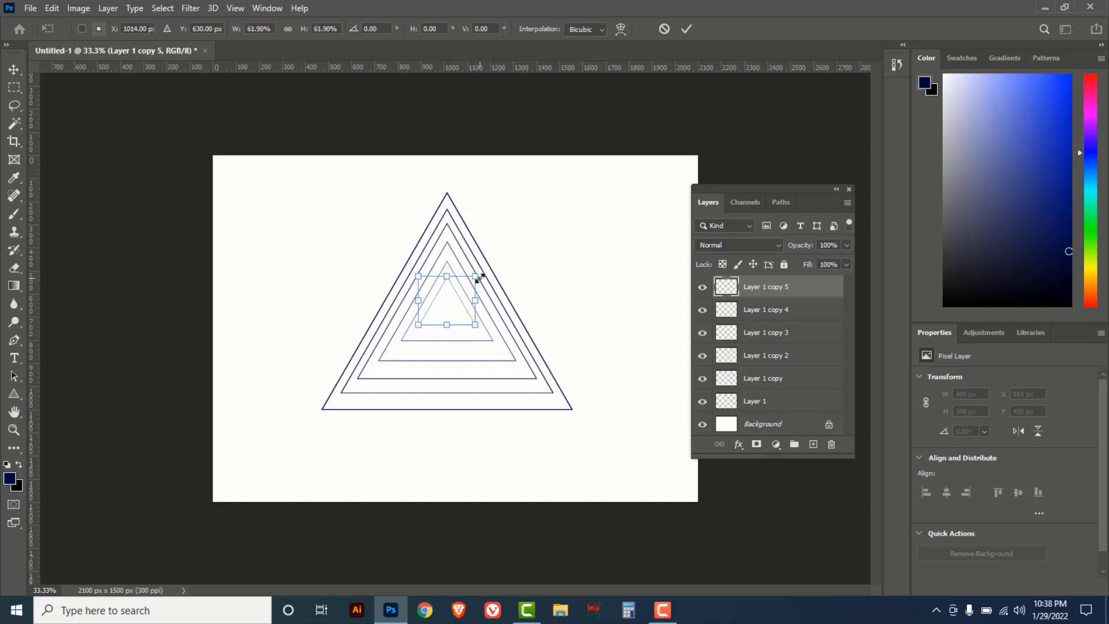
click(686, 29)
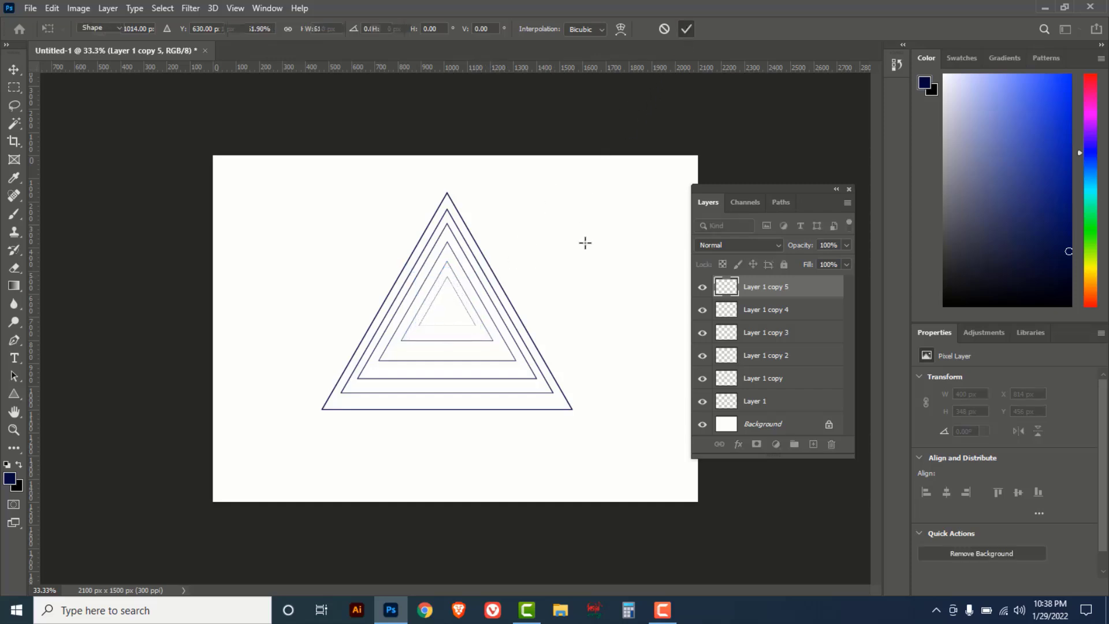
key(u)
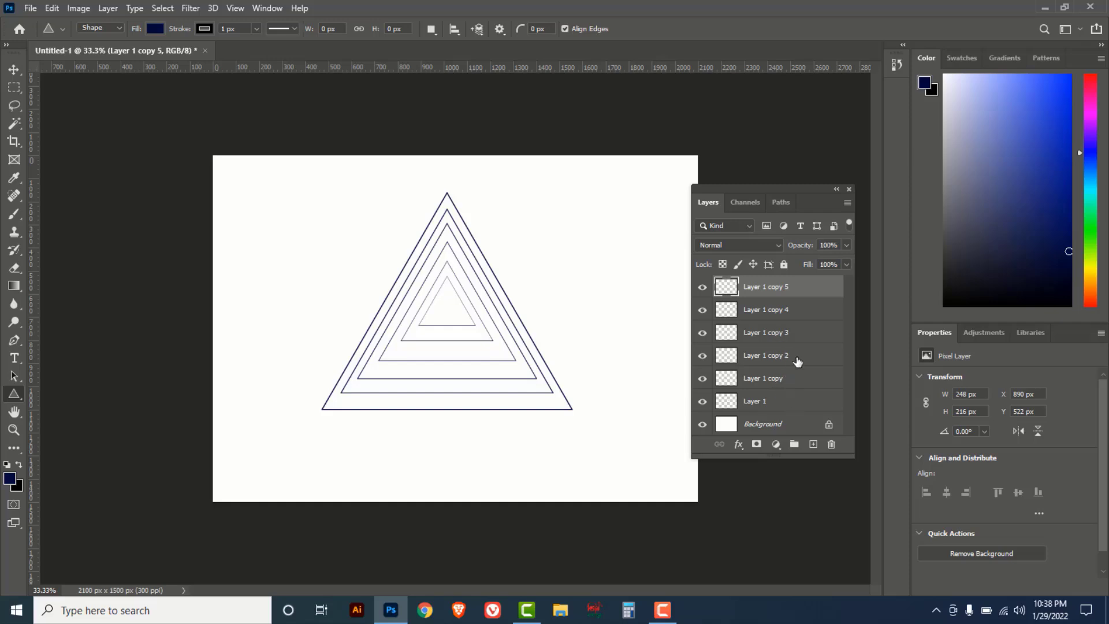
- Merge all six triangle outline layers into one layer and toggle its visibility off and on to check it
shift+click(784, 401)
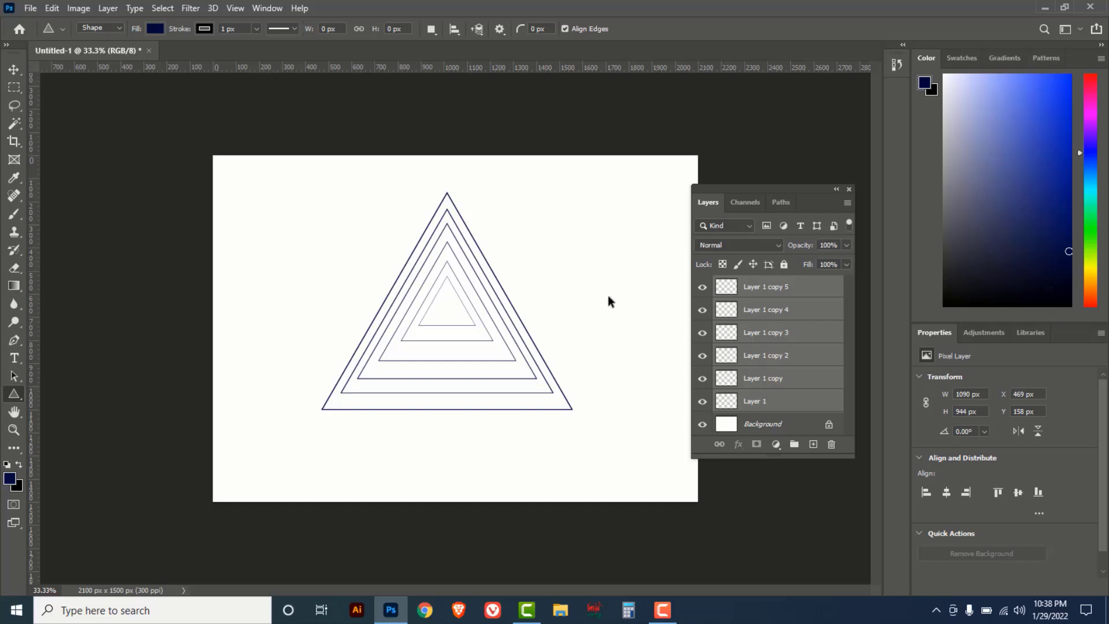
key(ctrl+e)
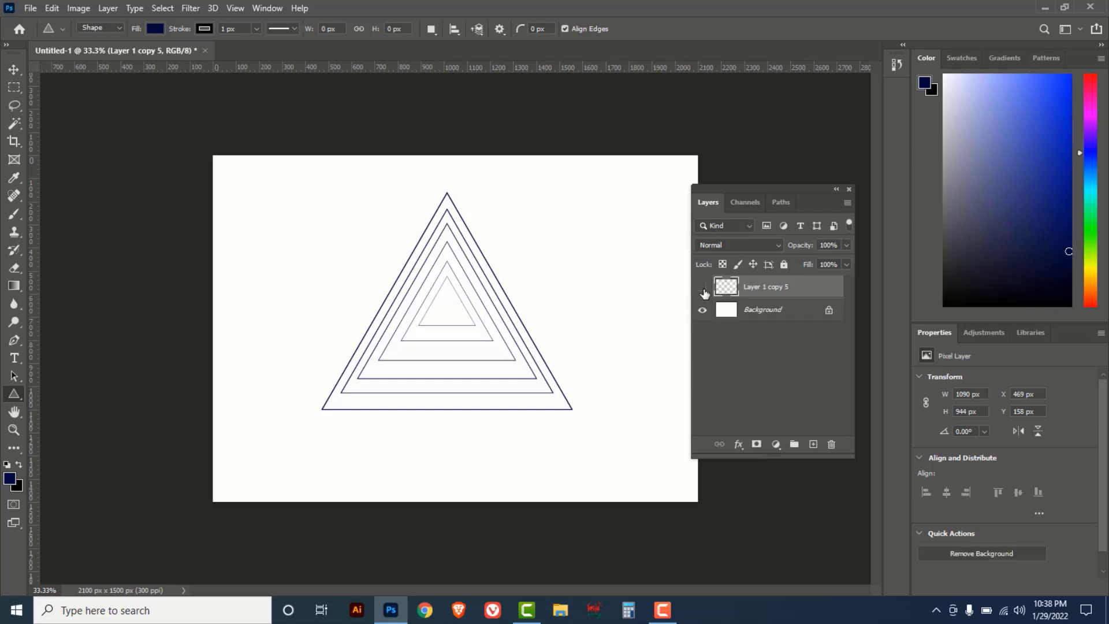
click(703, 289)
click(703, 288)
- Rotate the merged triangle outlines 180° so that they point downward
click(481, 320)
key(ctrl+t)
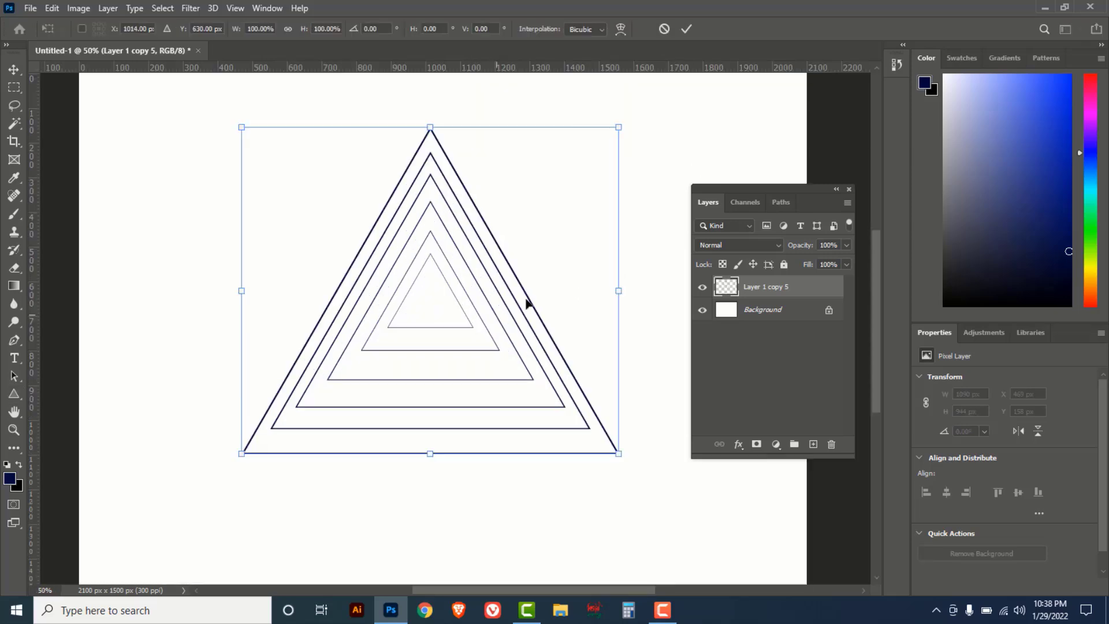
drag(651, 109, 547, 448)
key(ctrl+z)
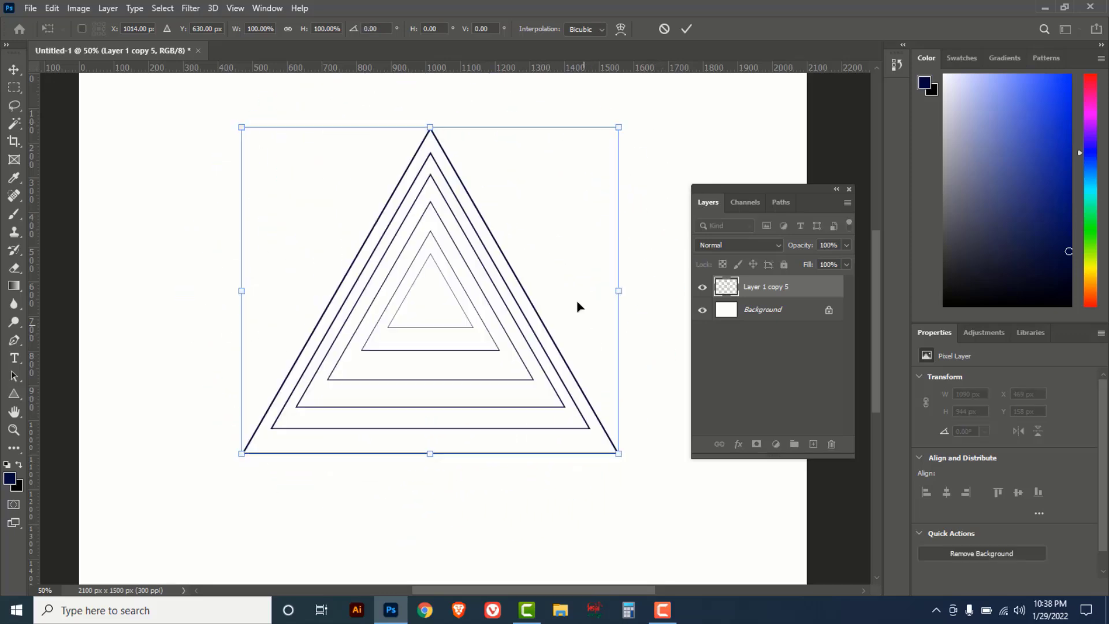
right_click(510, 211)
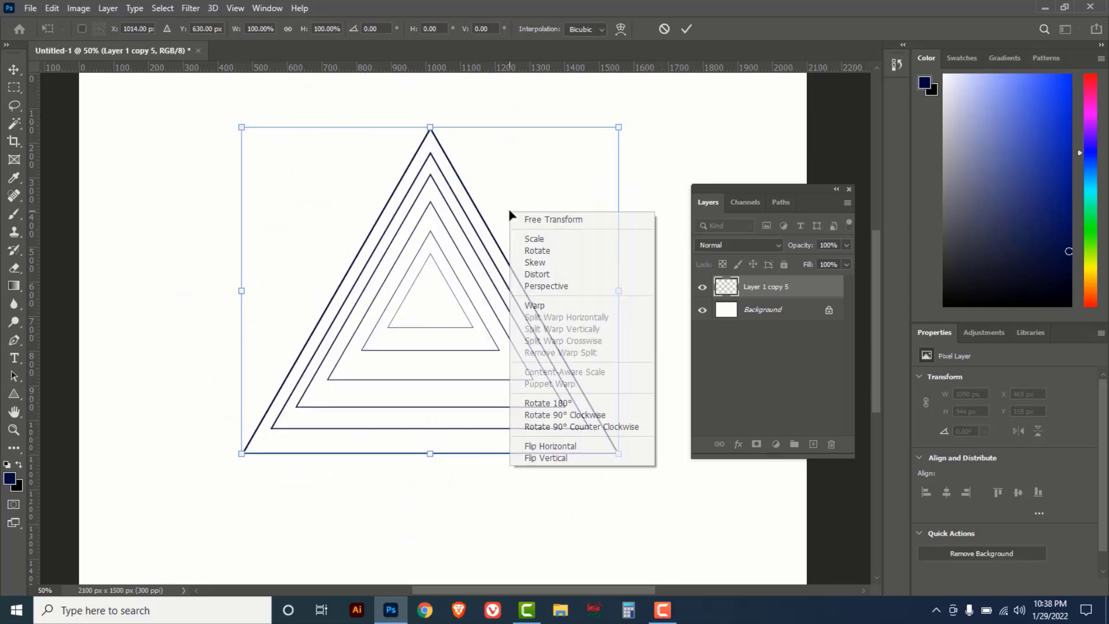
click(549, 404)
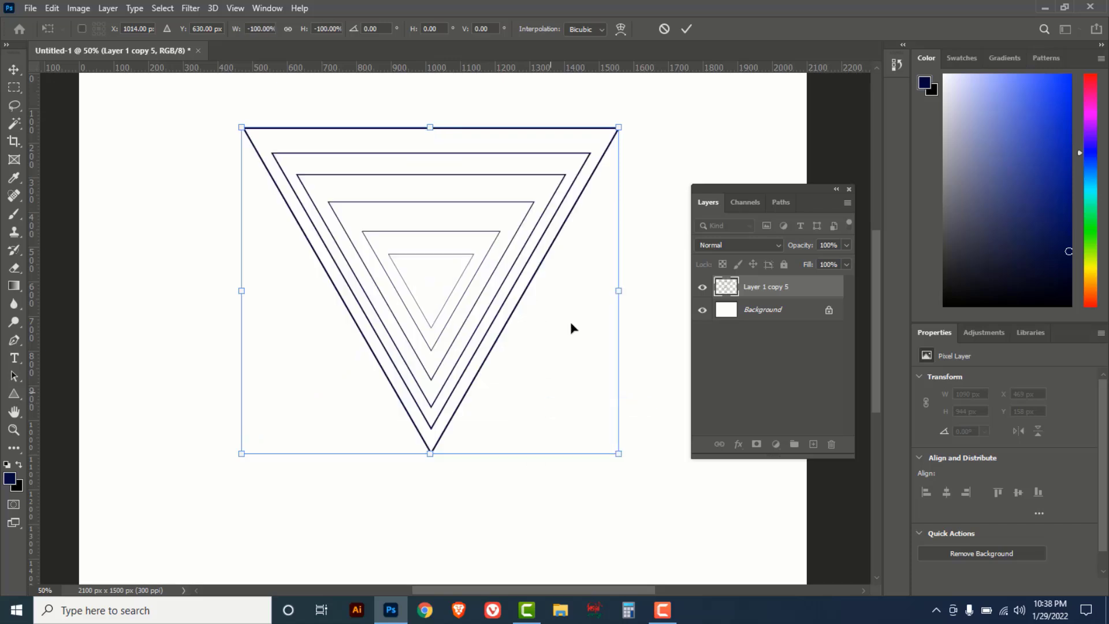
click(687, 28)
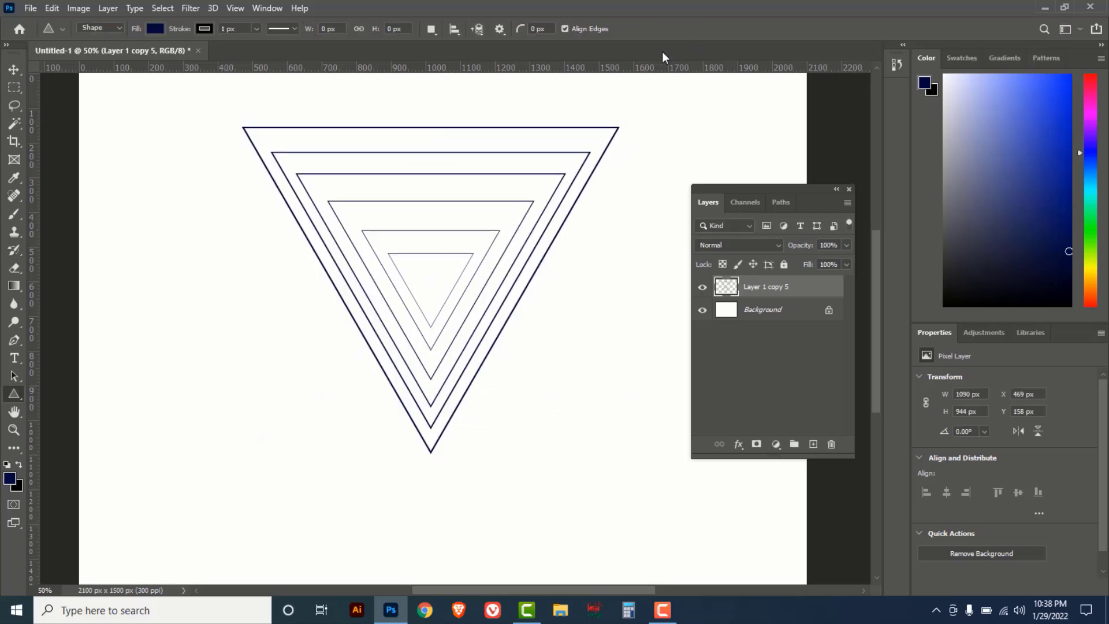
click(10, 69)
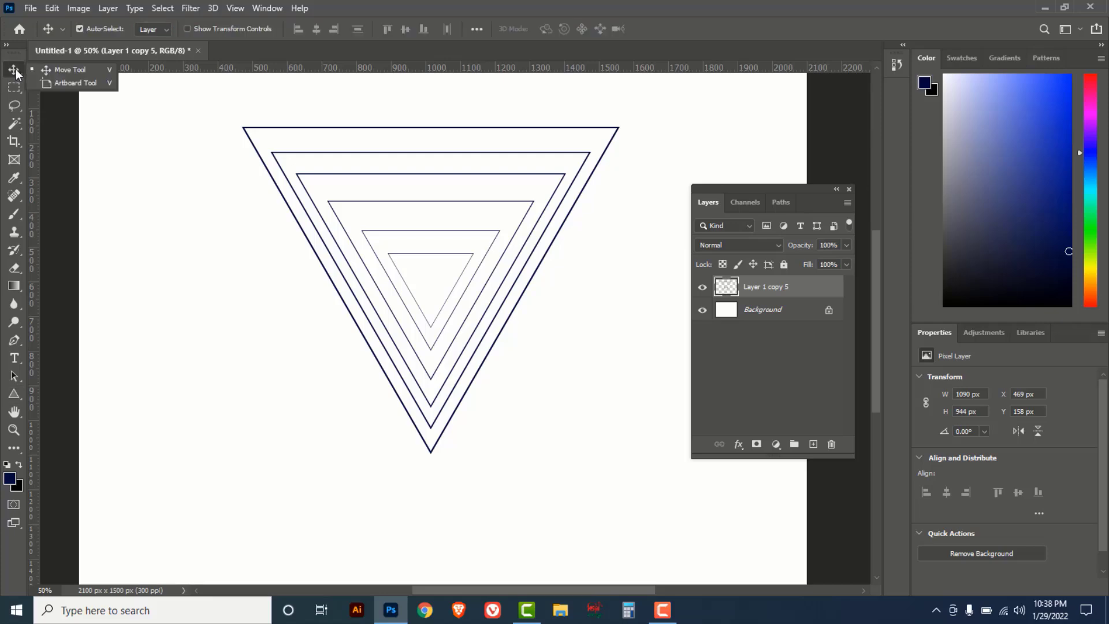
key(ctrl+minus)
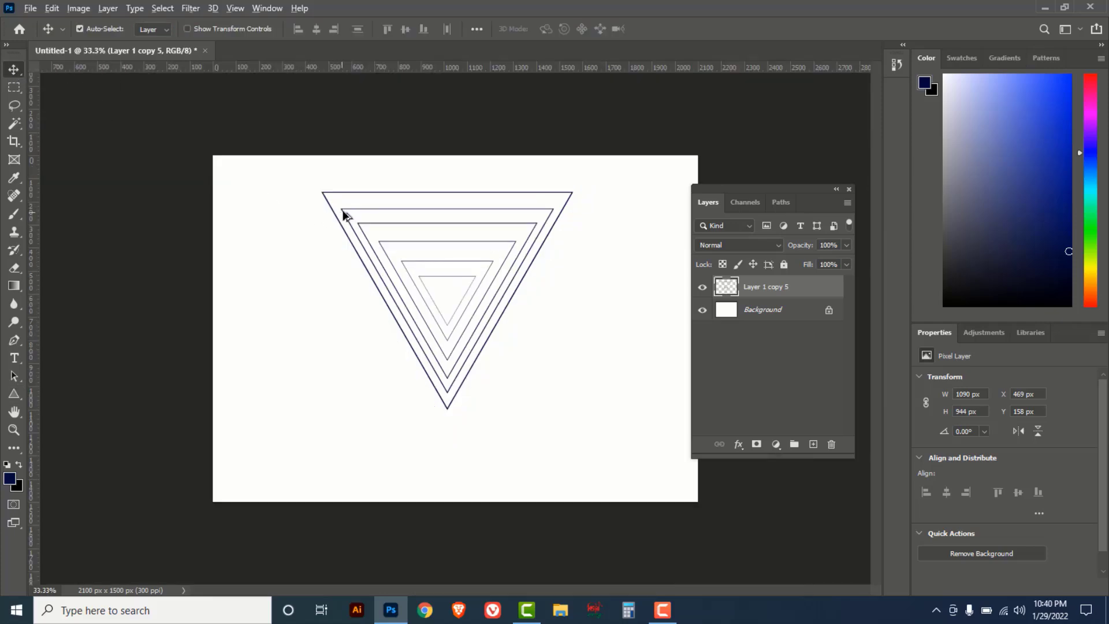
drag(344, 213, 303, 322)
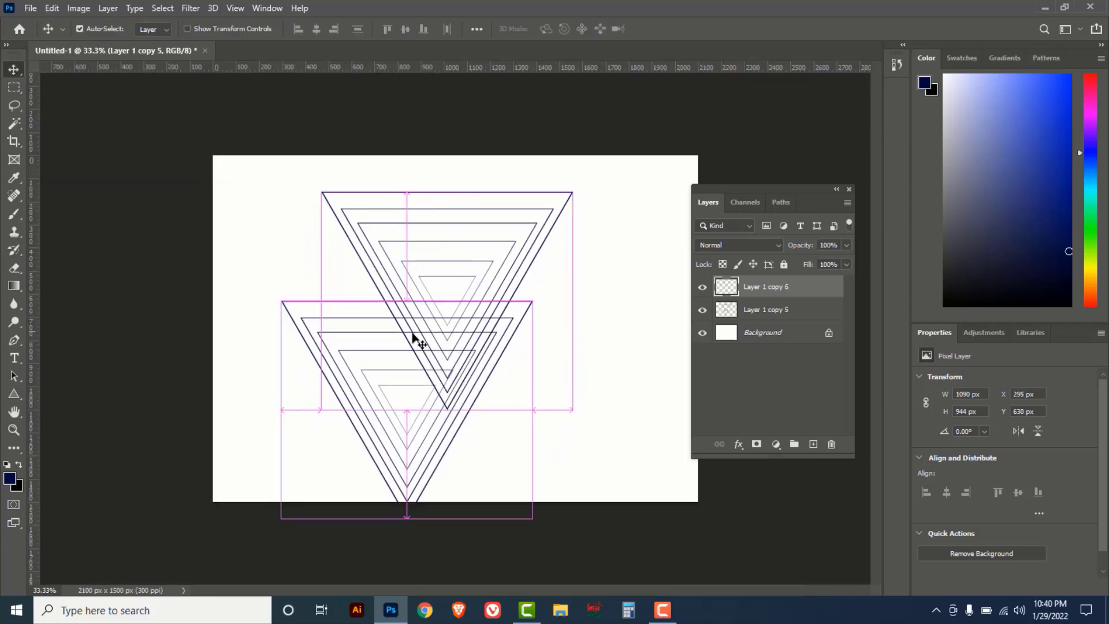
key(ctrl+z)
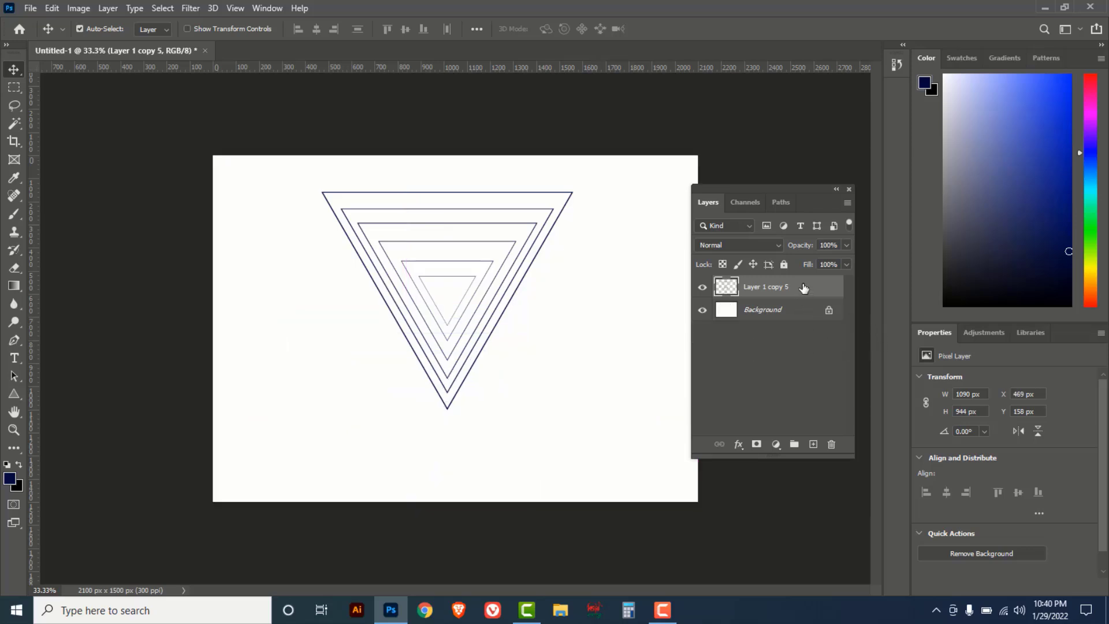
- Duplicate the nested triangles layer and move the copy down and left, to about X -152 px, Y 680 px
drag(803, 287, 813, 444)
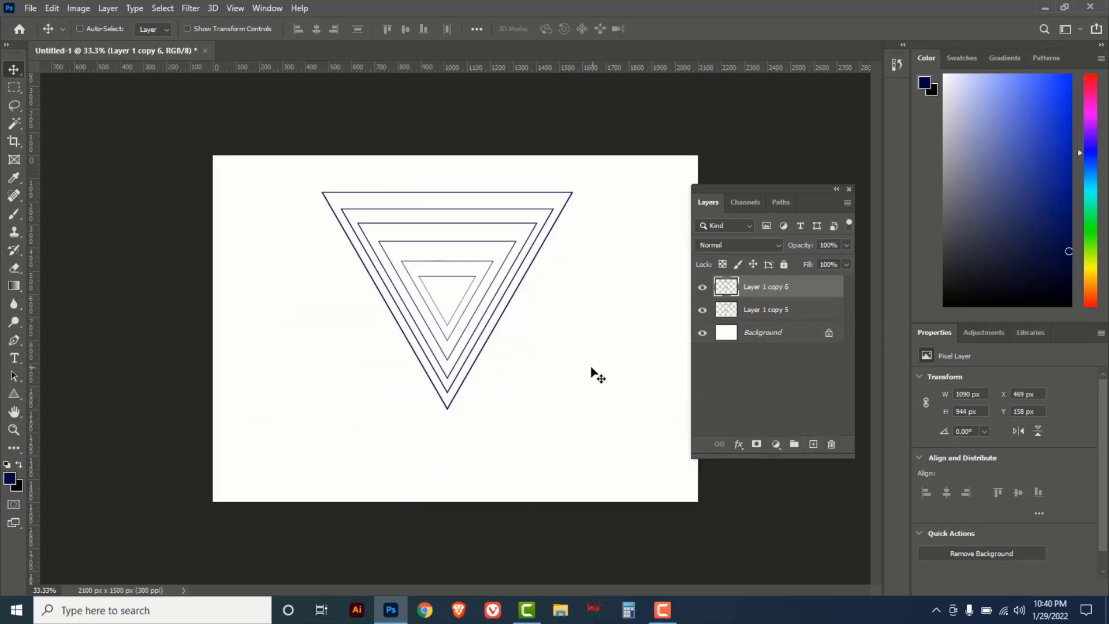
key(ctrl+t)
drag(450, 242, 346, 357)
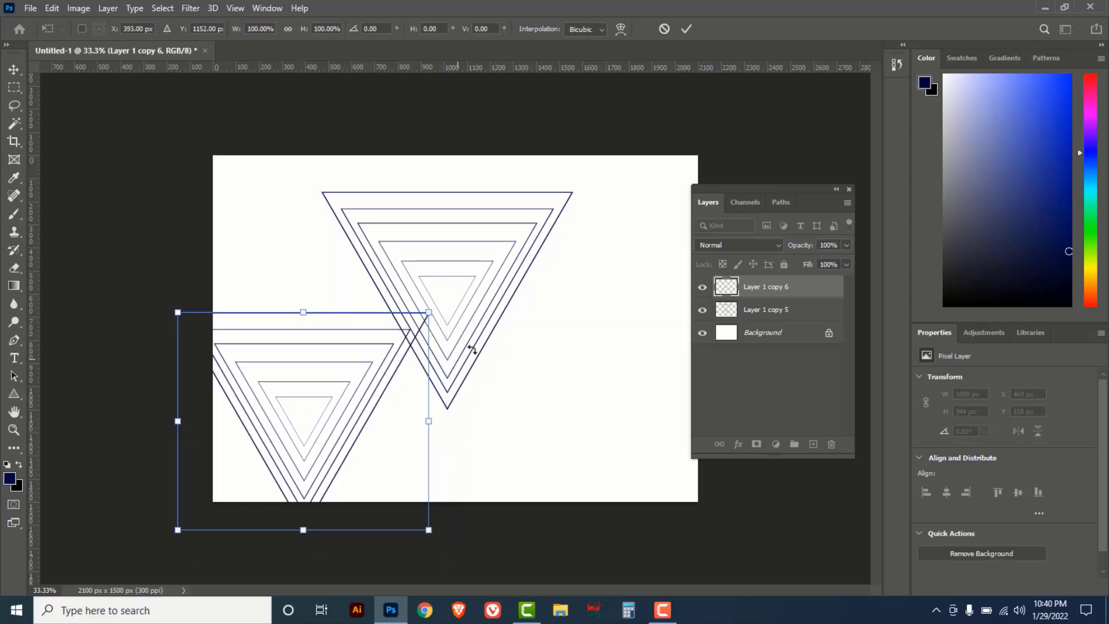
click(687, 29)
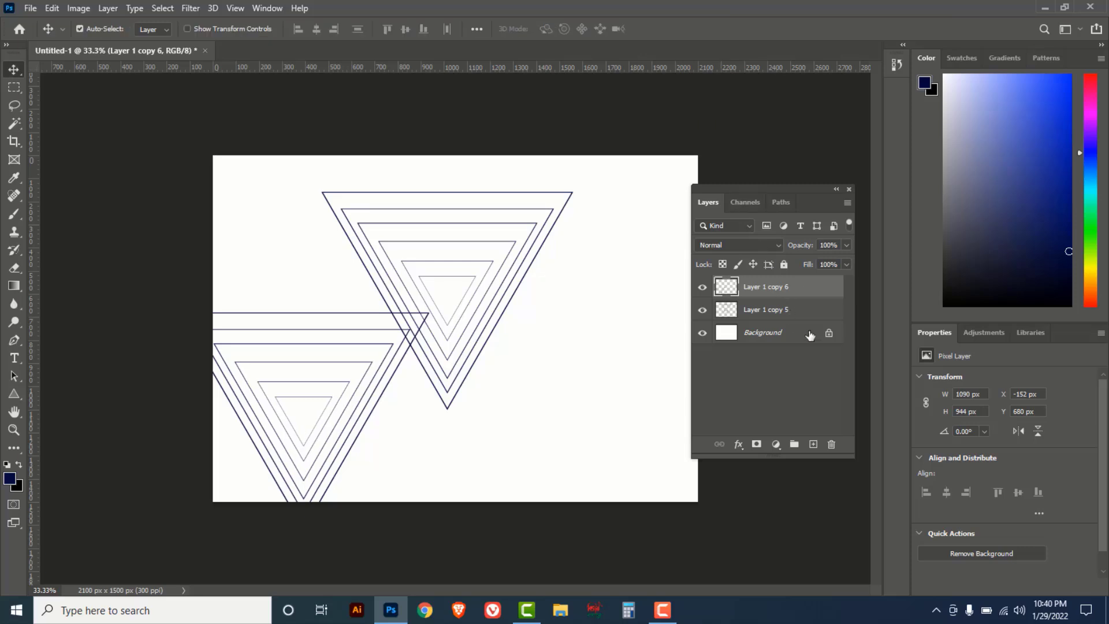
- Scale both nested triangle layers together to about 64 % and place them near the canvas centre, at about X 542 px, Y 328 px
shift+click(798, 313)
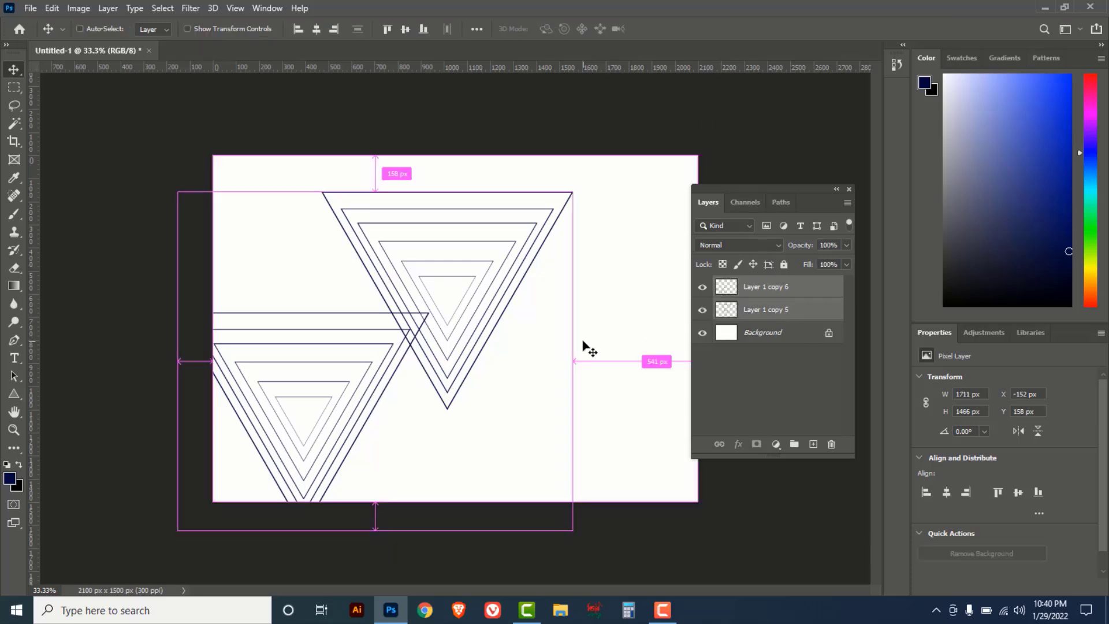
key(ctrl+t)
drag(572, 190, 524, 233)
drag(451, 292, 541, 270)
drag(613, 470, 598, 440)
click(530, 328)
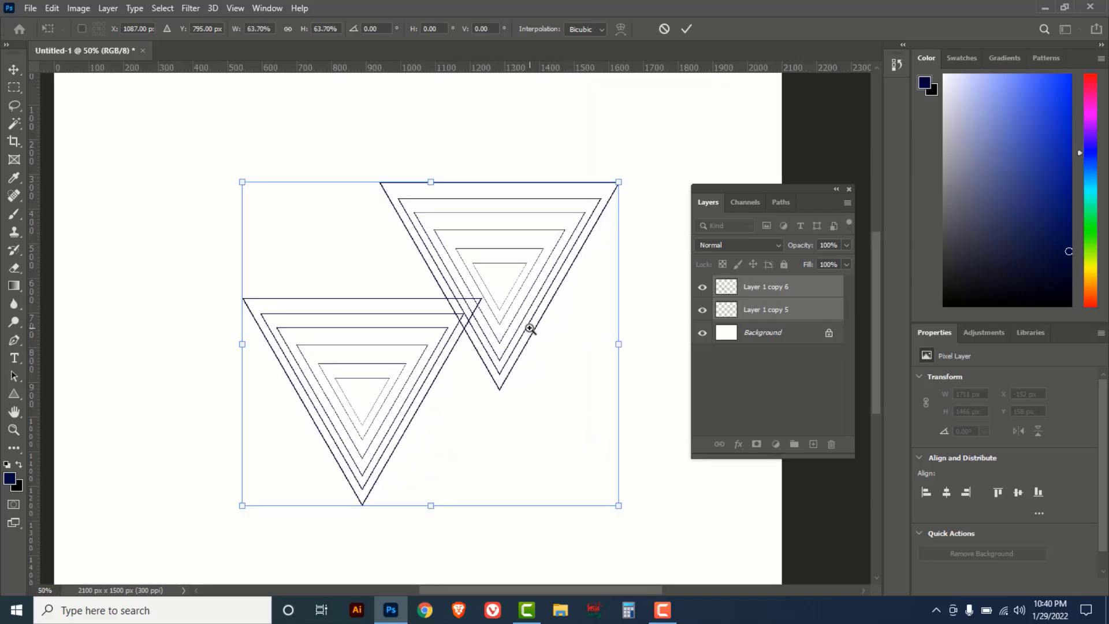
click(686, 28)
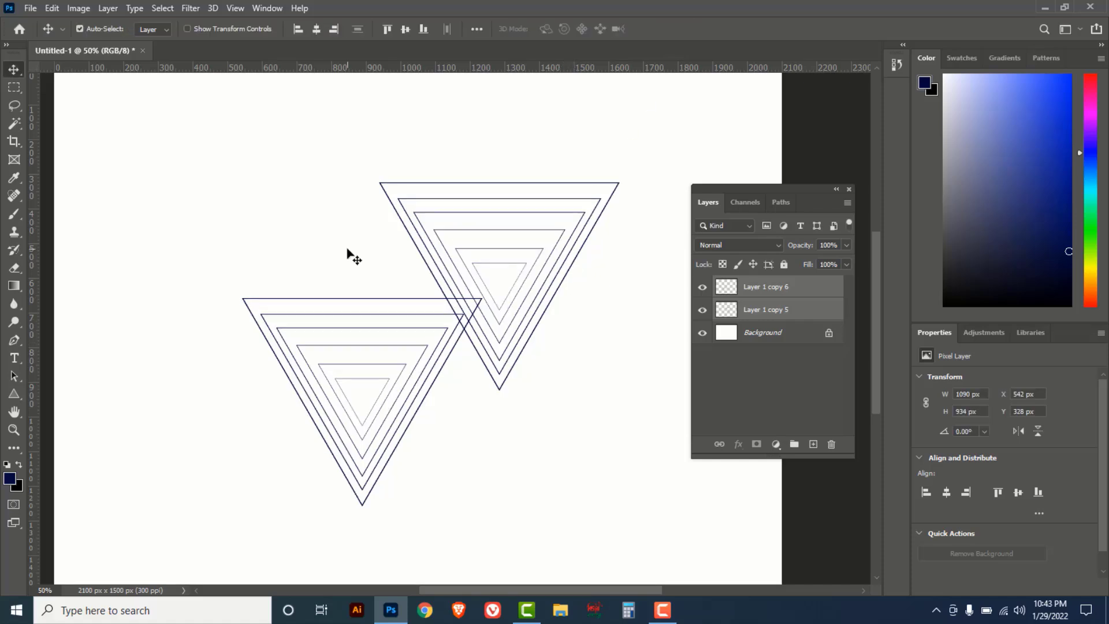
- Draw a dark blue filled triangle shape about 620 × 537 px over the two nested triangle sets
click(16, 396)
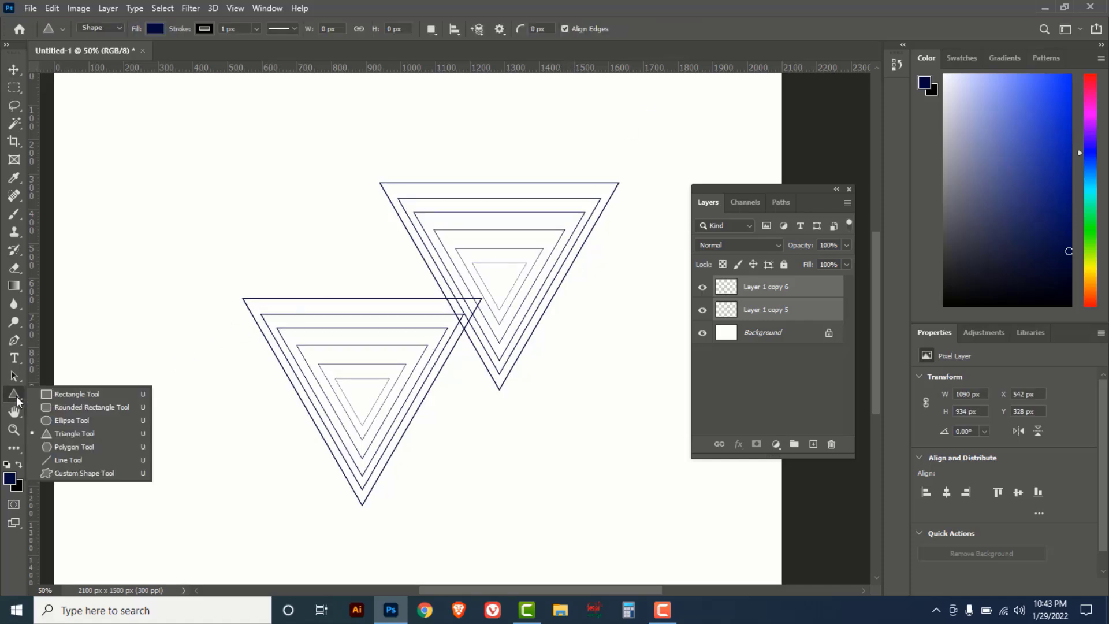
click(79, 435)
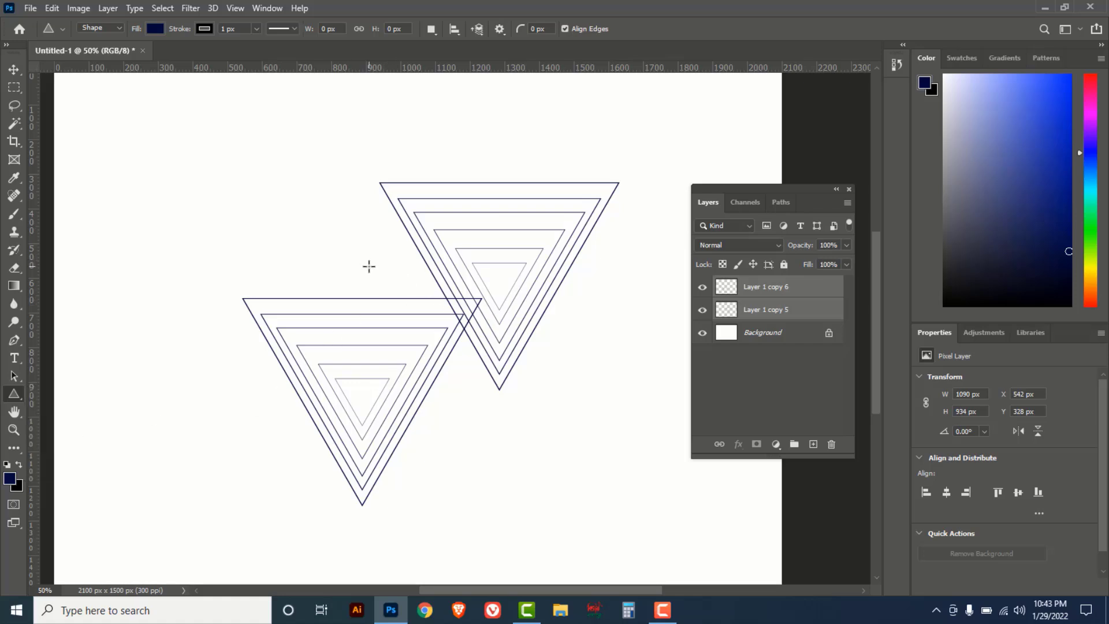
drag(373, 269, 493, 407)
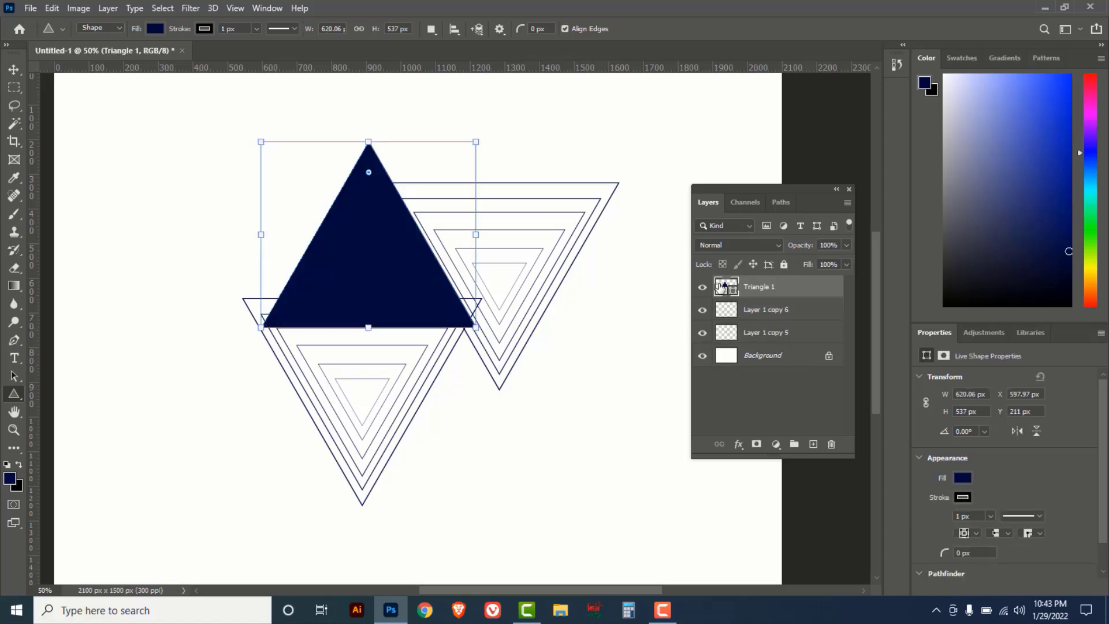
- Load the filled triangle's outline as a selection and delete its shape layer
drag(724, 304, 724, 287)
click(831, 445)
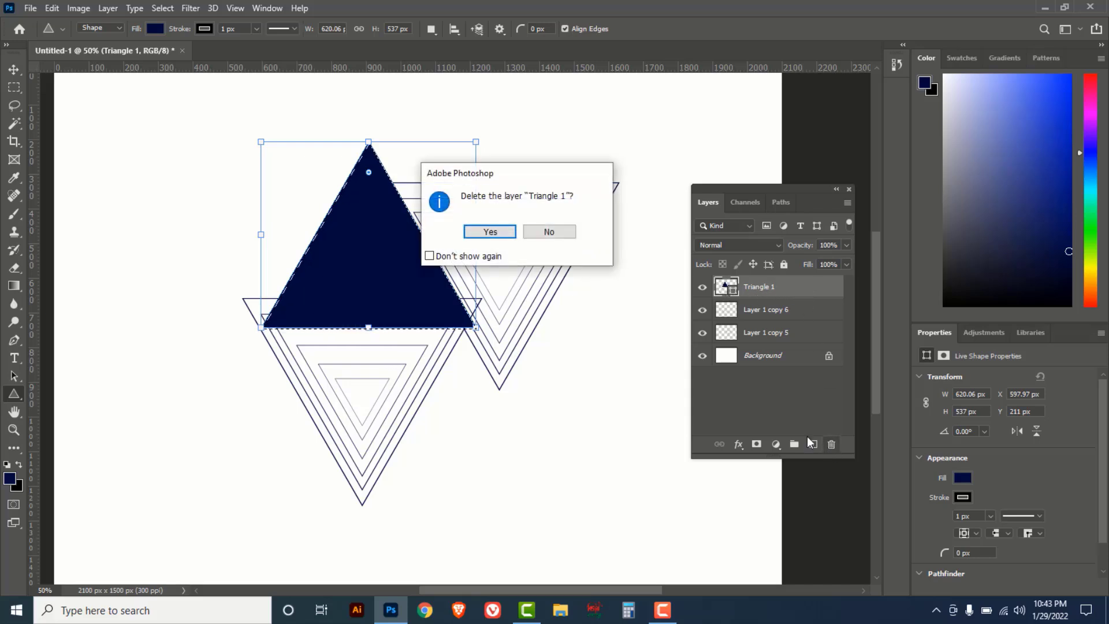
click(503, 235)
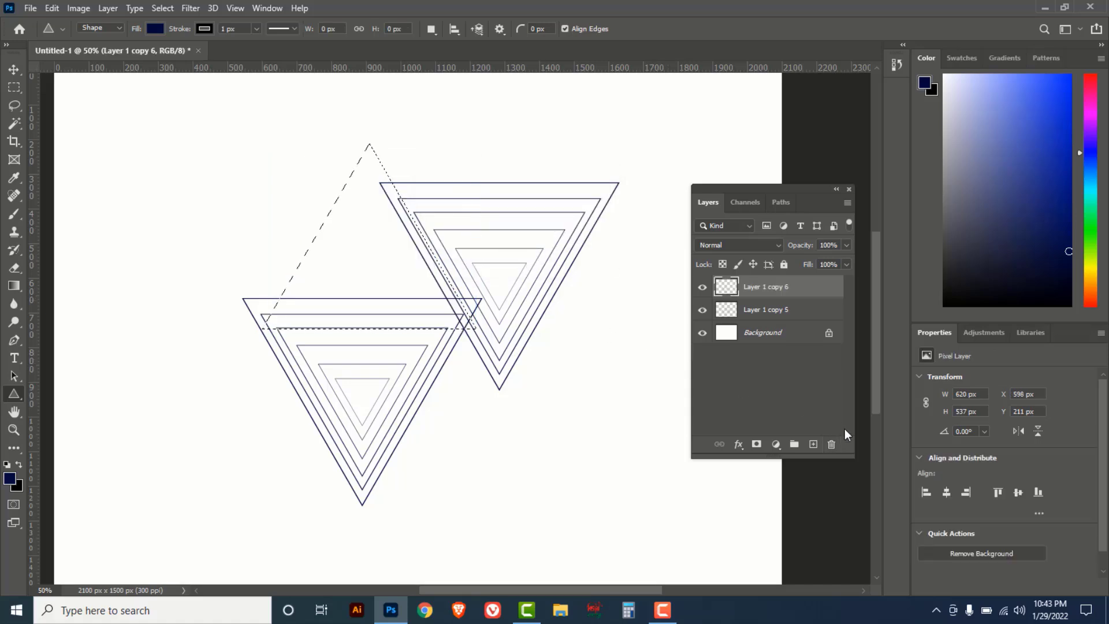
- Fill the triangular selection on a new layer with dark blue #020b3d and deselect it
click(812, 445)
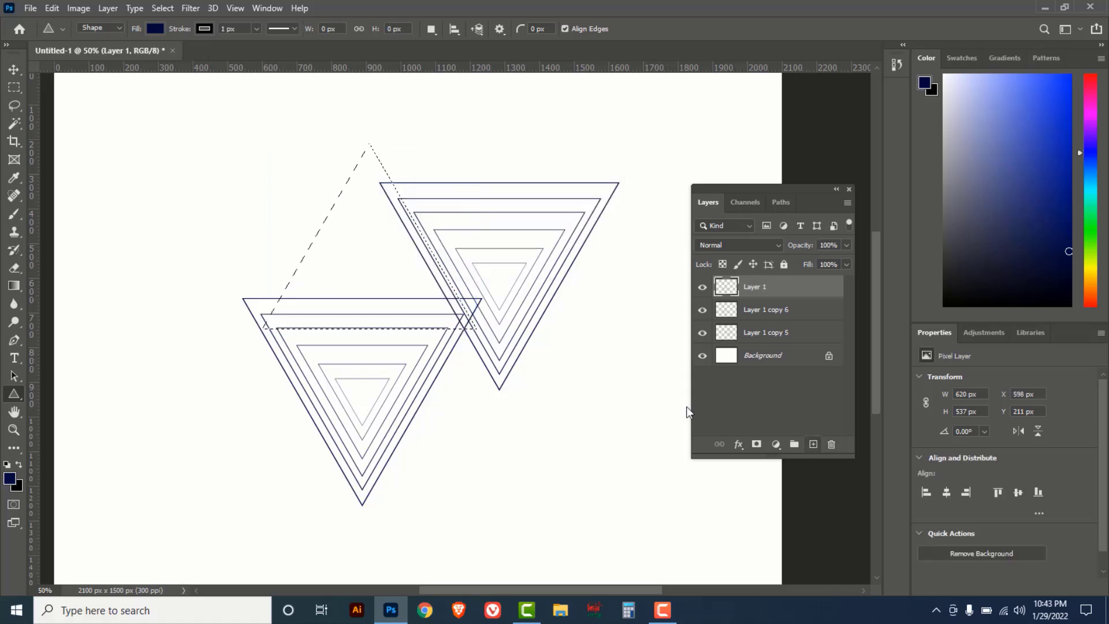
click(11, 482)
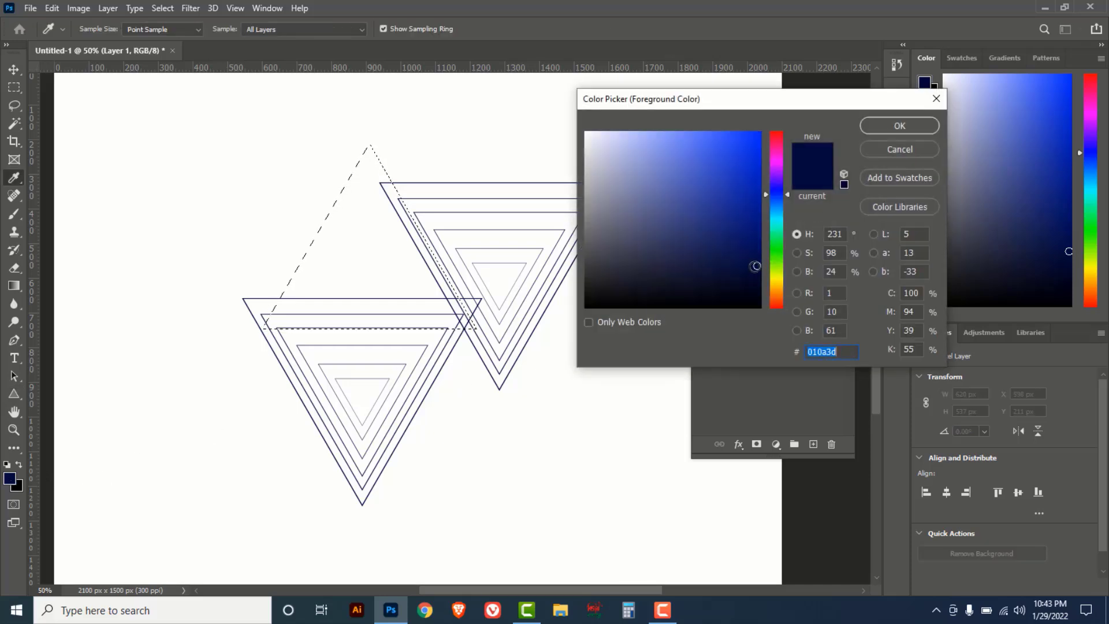
click(755, 267)
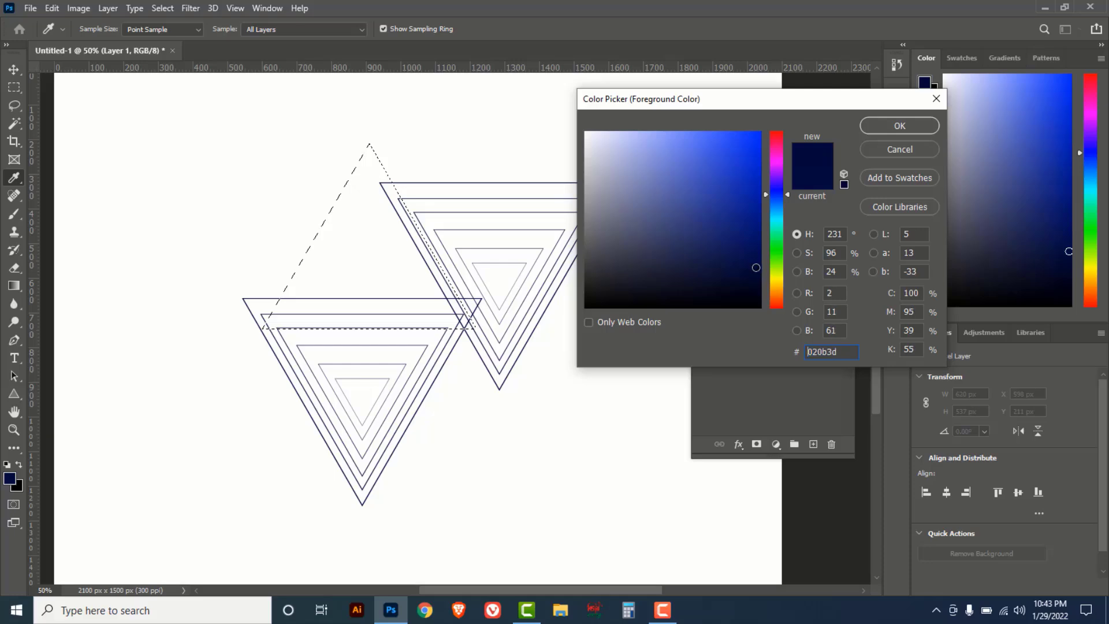
click(899, 125)
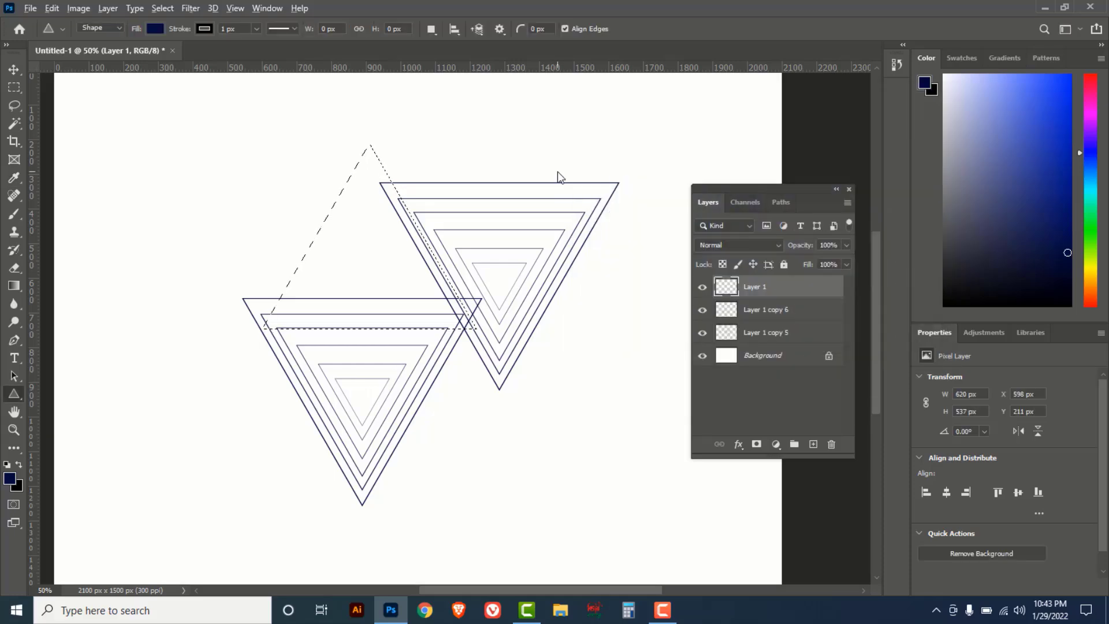
key(alt+BackSpace)
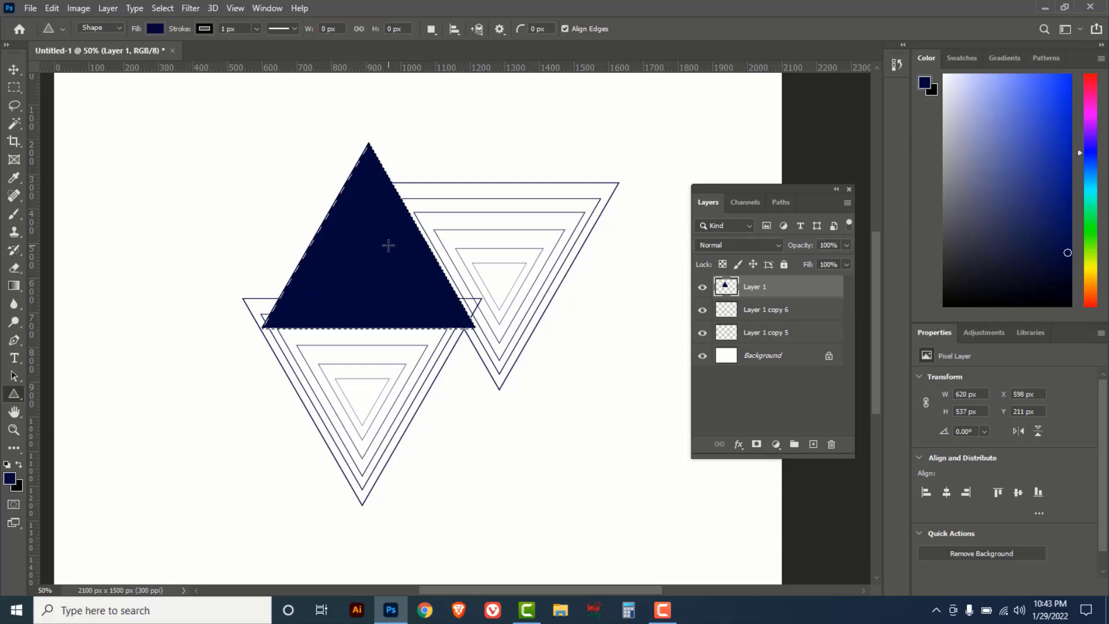
click(163, 8)
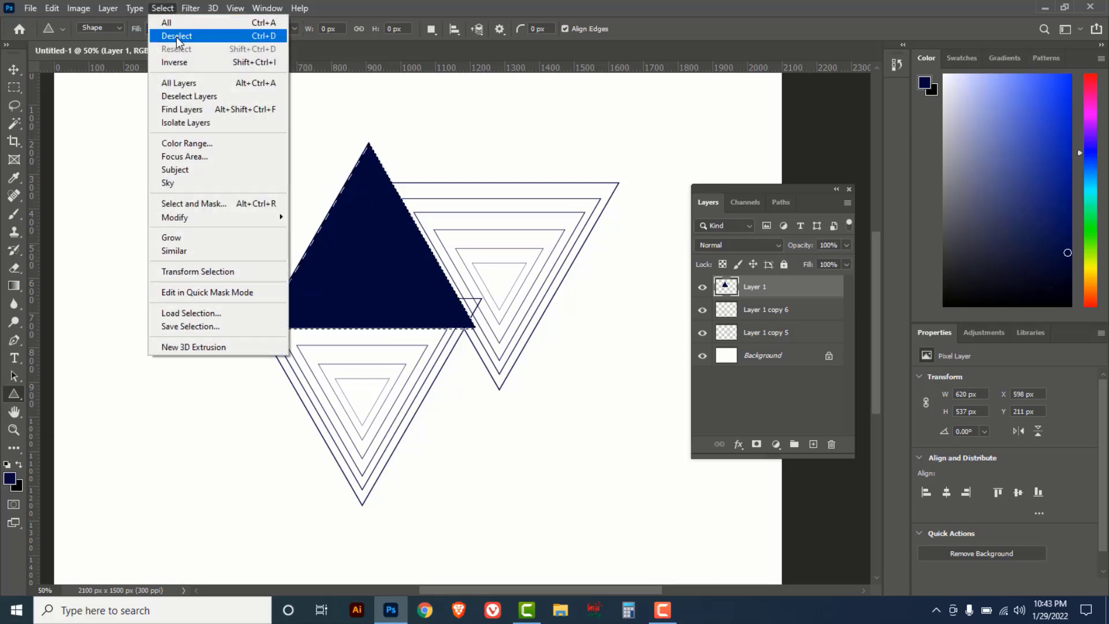
click(177, 36)
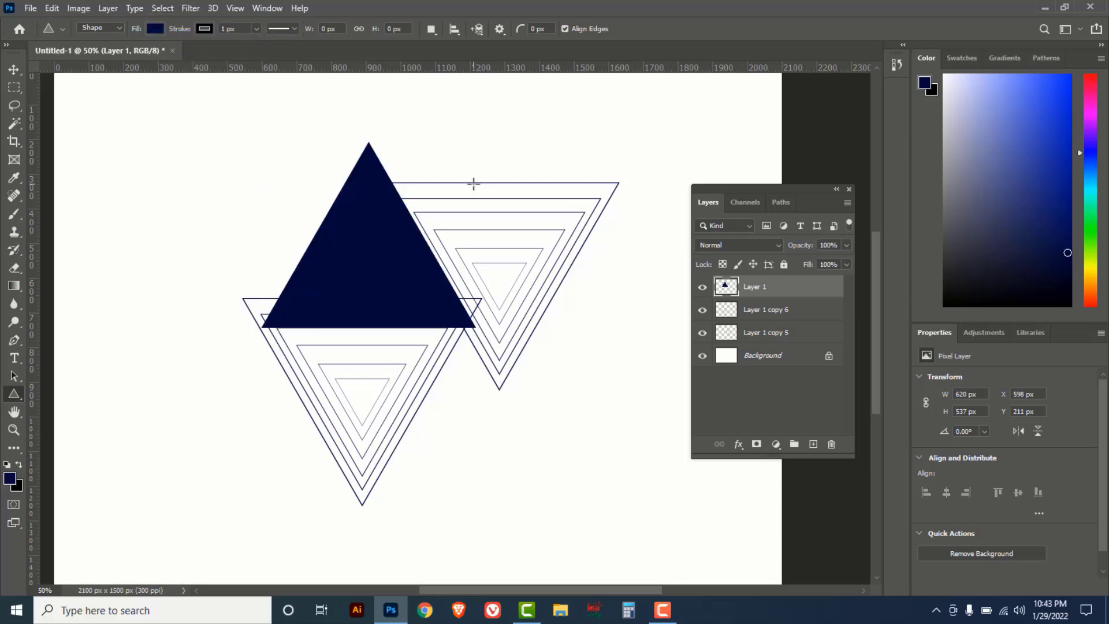
- Rotate the filled triangle 180° and move it between the nested triangle sets, centred at about X 1050 px, Y 730 px
key(ctrl+t)
right_click(372, 200)
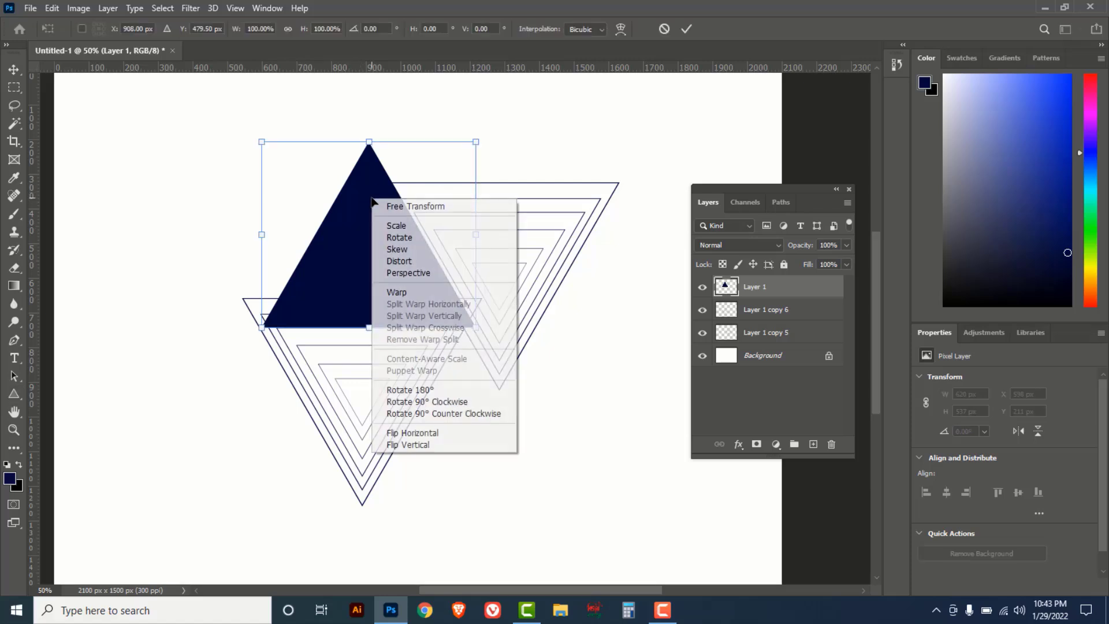
click(405, 390)
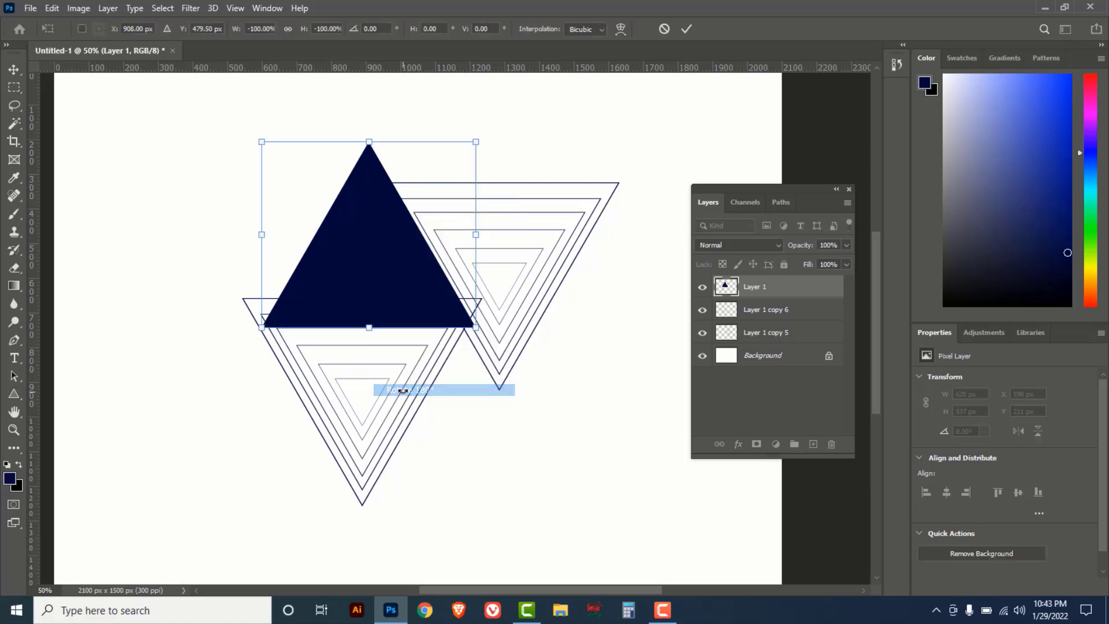
drag(394, 189, 444, 277)
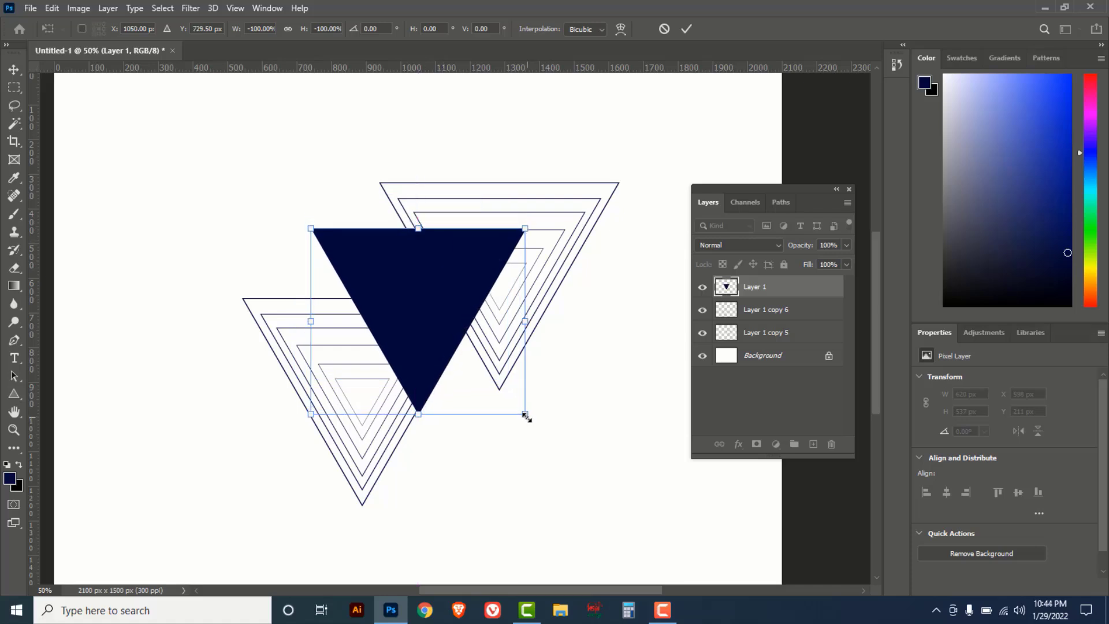
- Enlarge the filled triangle to about 884 × 767 px and place it at about X 595 px, Y 449 px
drag(526, 417, 548, 439)
drag(466, 289, 451, 302)
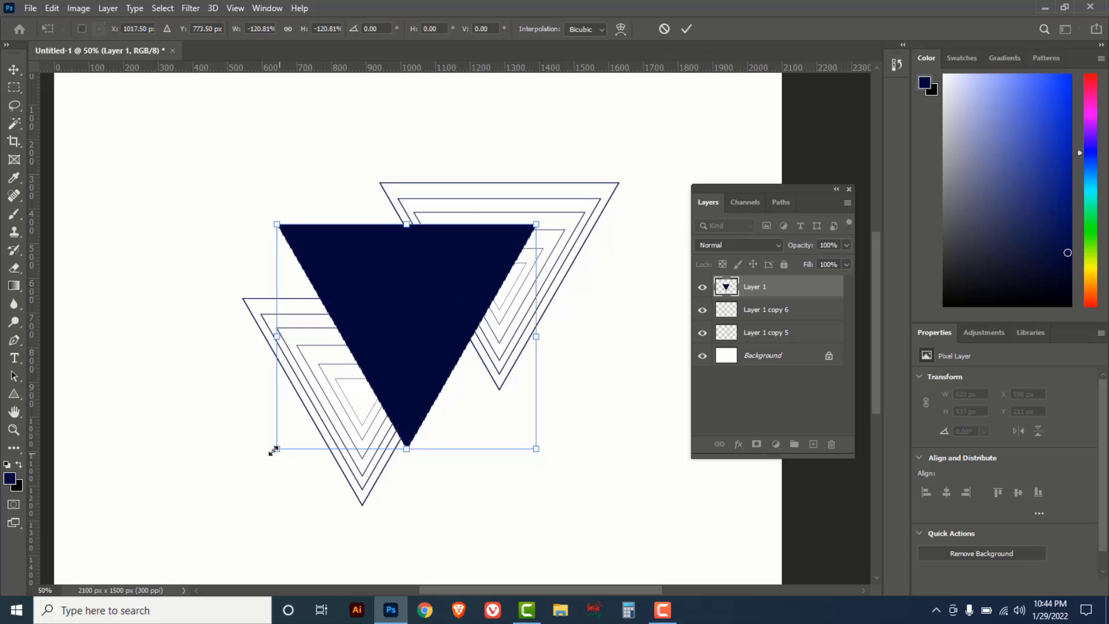
drag(275, 449, 267, 473)
key(Return)
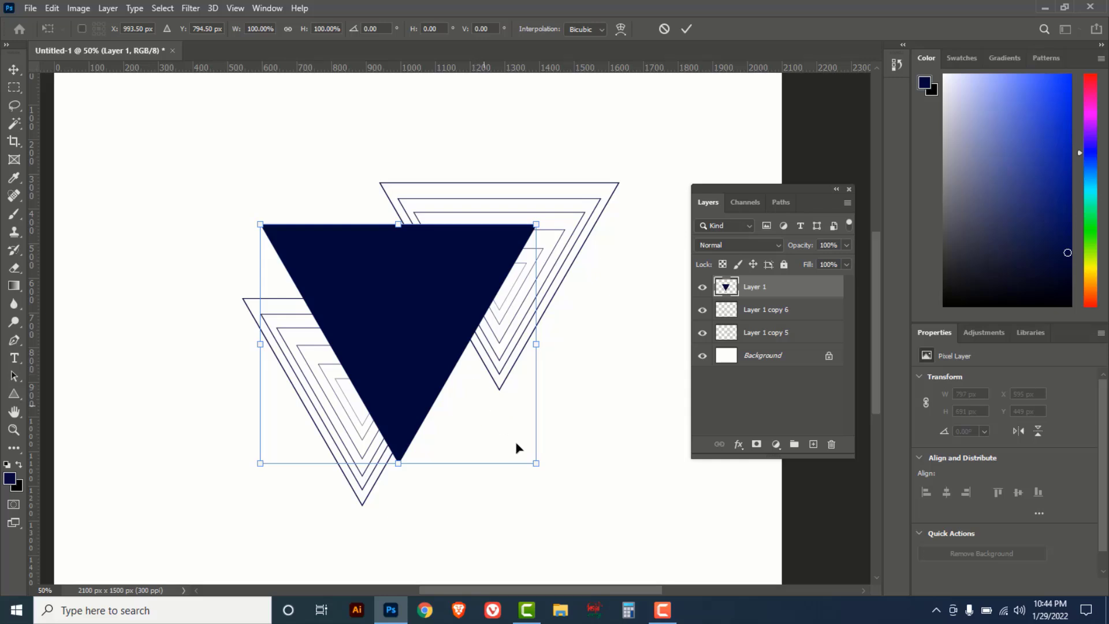
drag(537, 465, 566, 495)
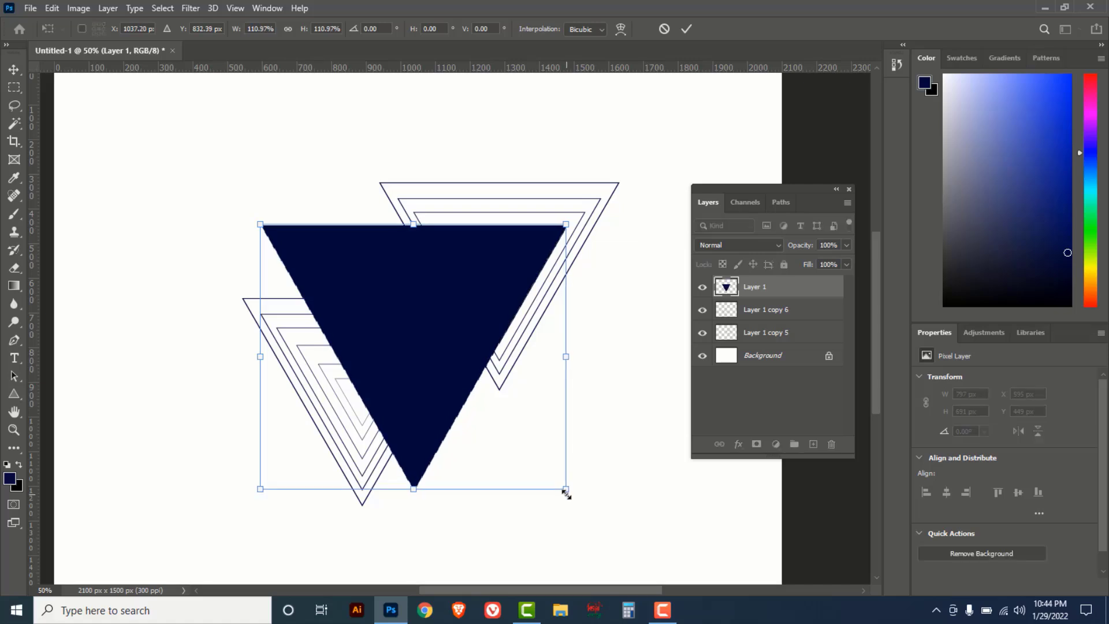
click(686, 29)
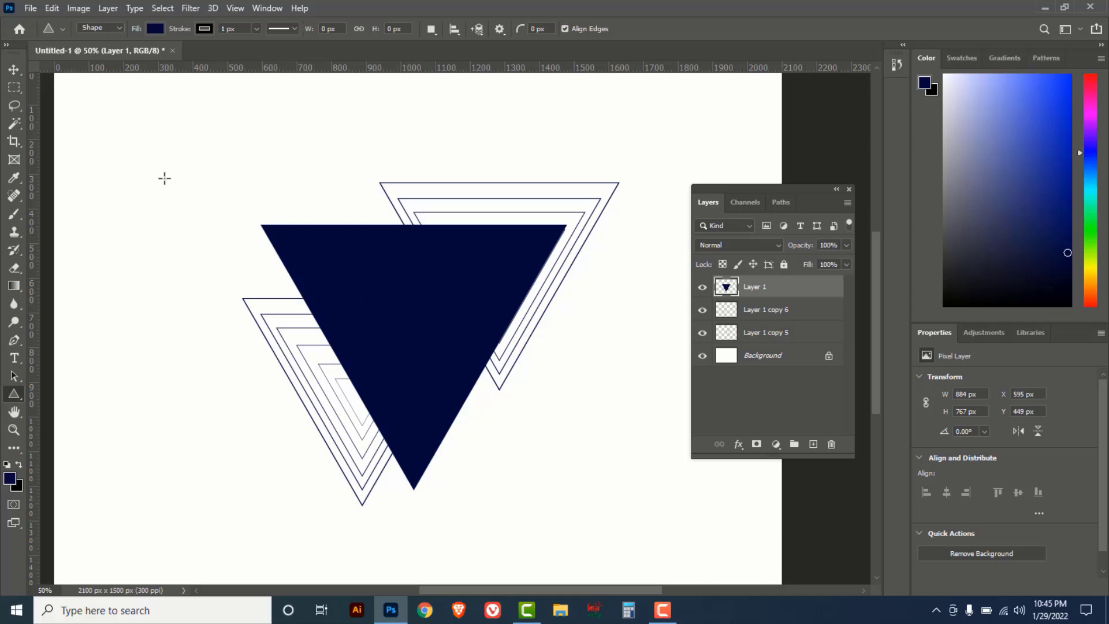
- Open the portrait photo of the woman in a straw hat from the candle folder
click(30, 8)
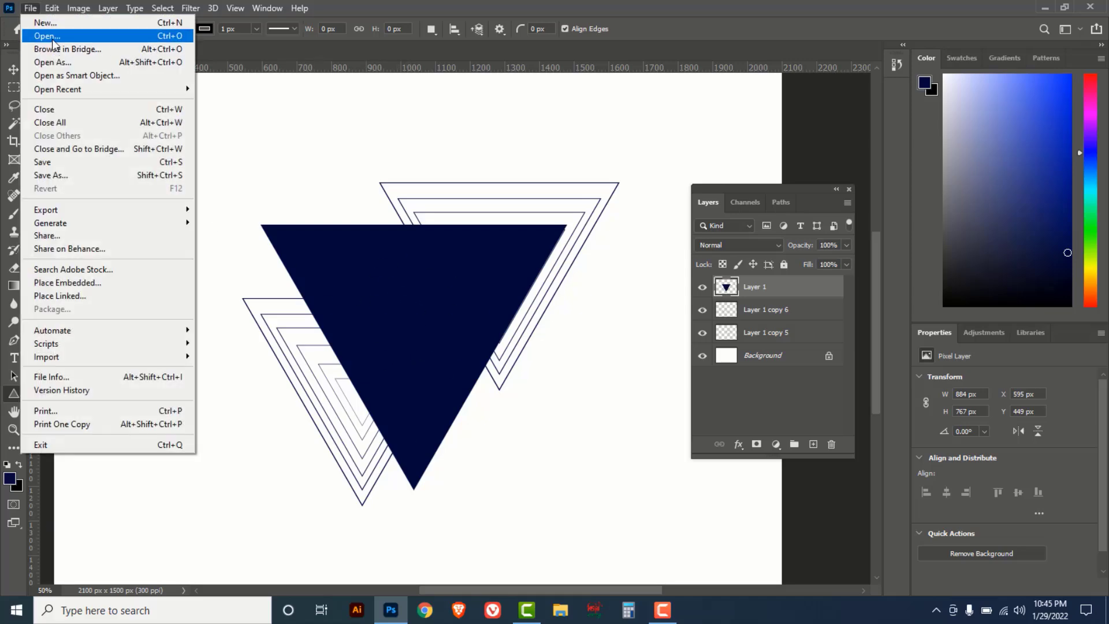
key(Escape)
key(ctrl+o)
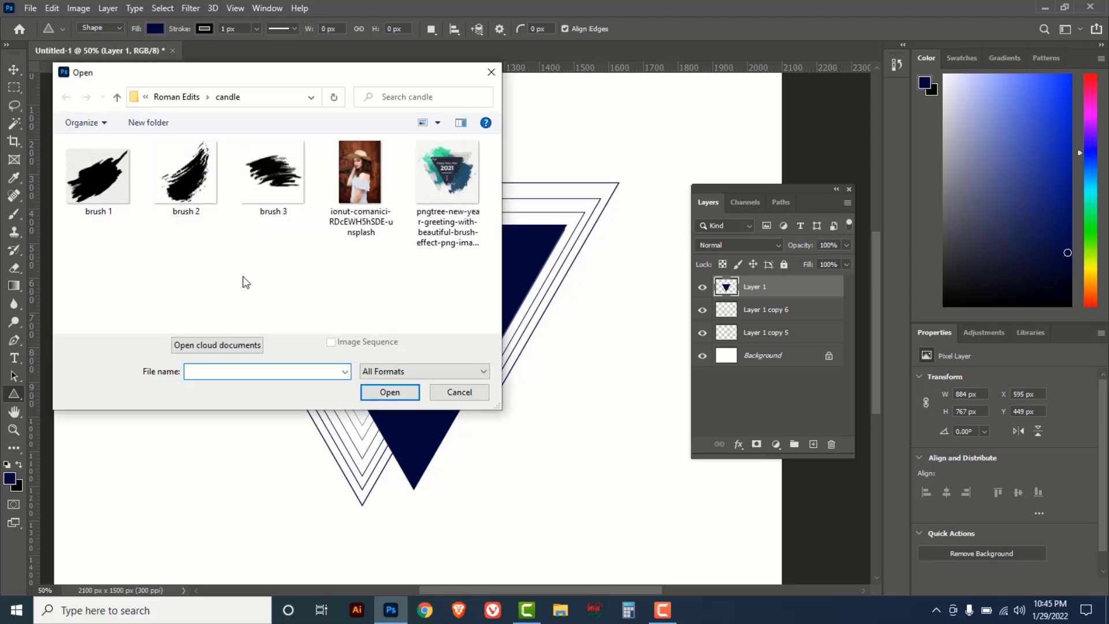
click(360, 177)
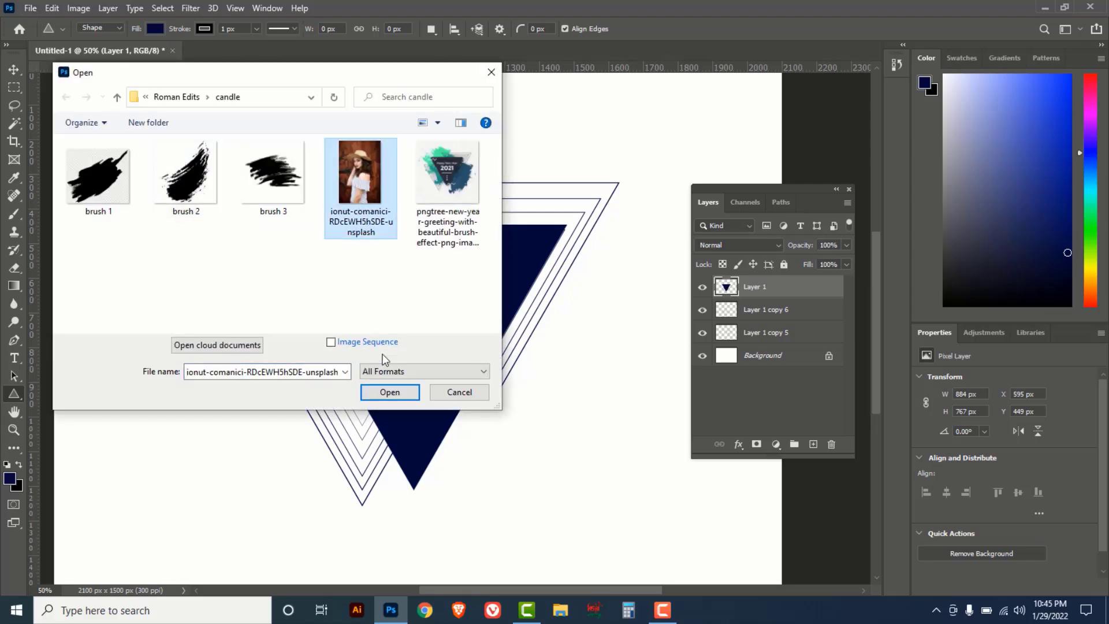
click(381, 391)
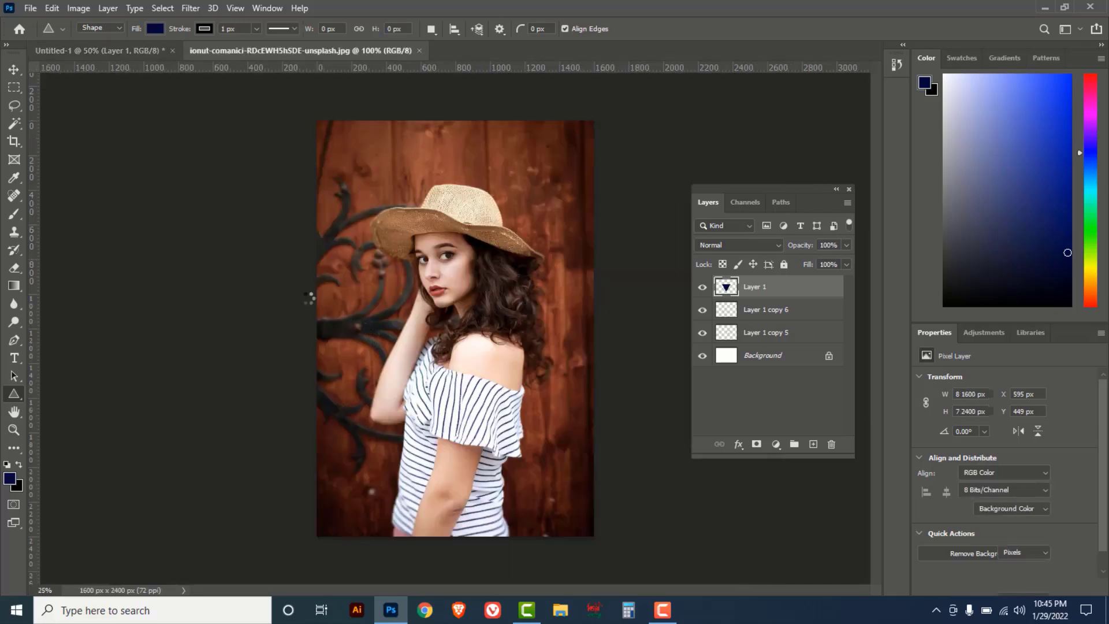
- Select a rectangular area of about 1520 × 1572 px around the woman's upper body with the Rectangular Marquee tool
click(13, 88)
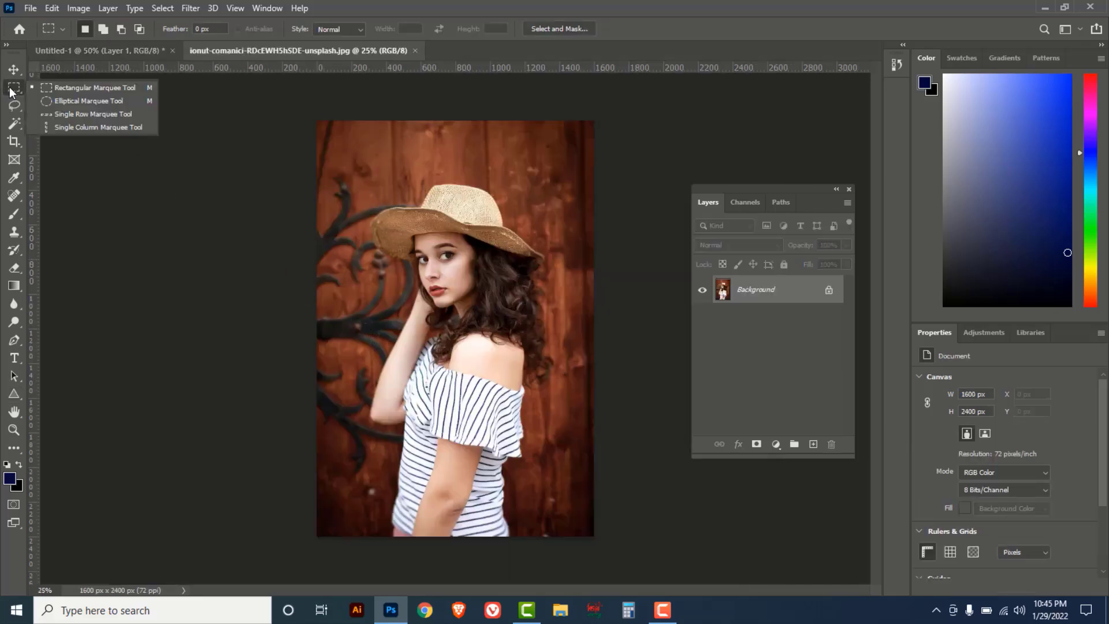
click(86, 91)
drag(330, 156, 594, 429)
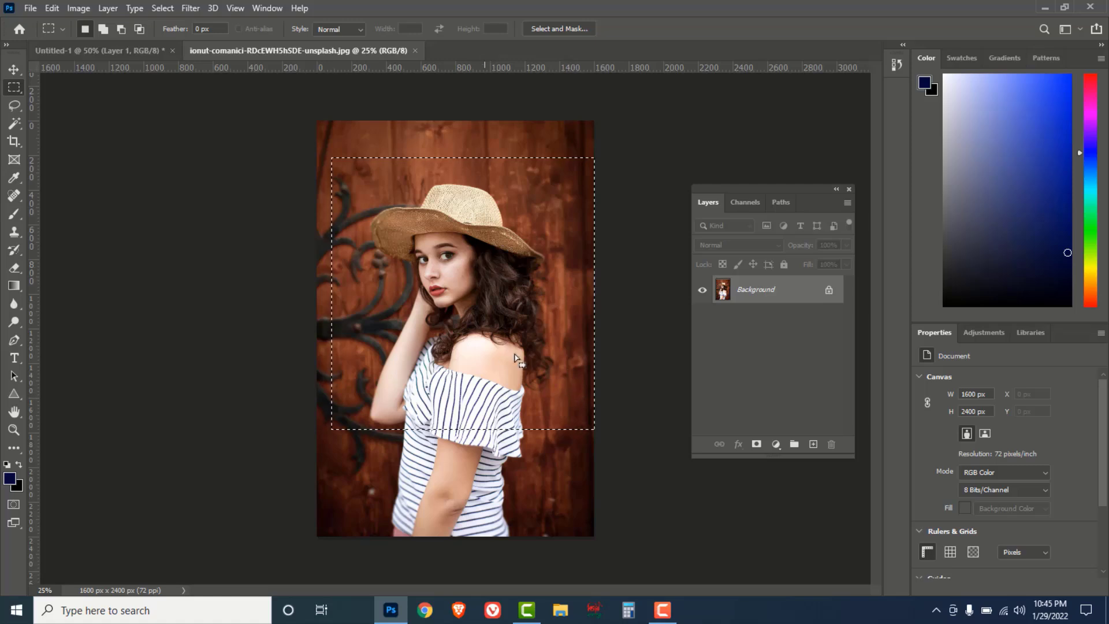
- Copy the selected part of the portrait into the Untitled-1 document above the filled triangle with the Move tool
click(16, 68)
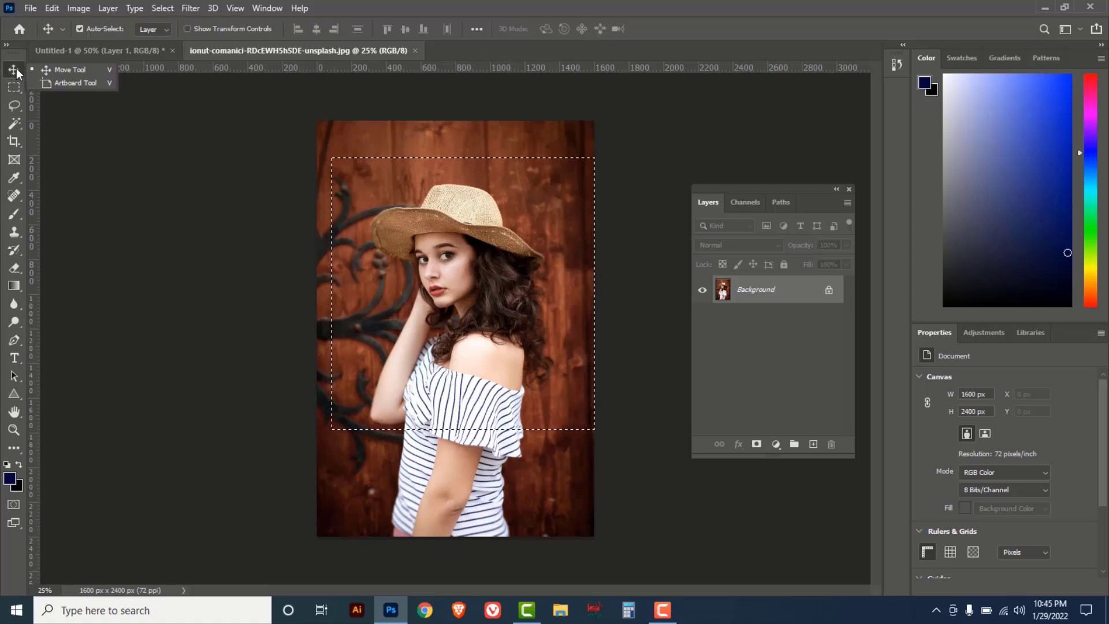
click(58, 70)
drag(377, 251, 416, 252)
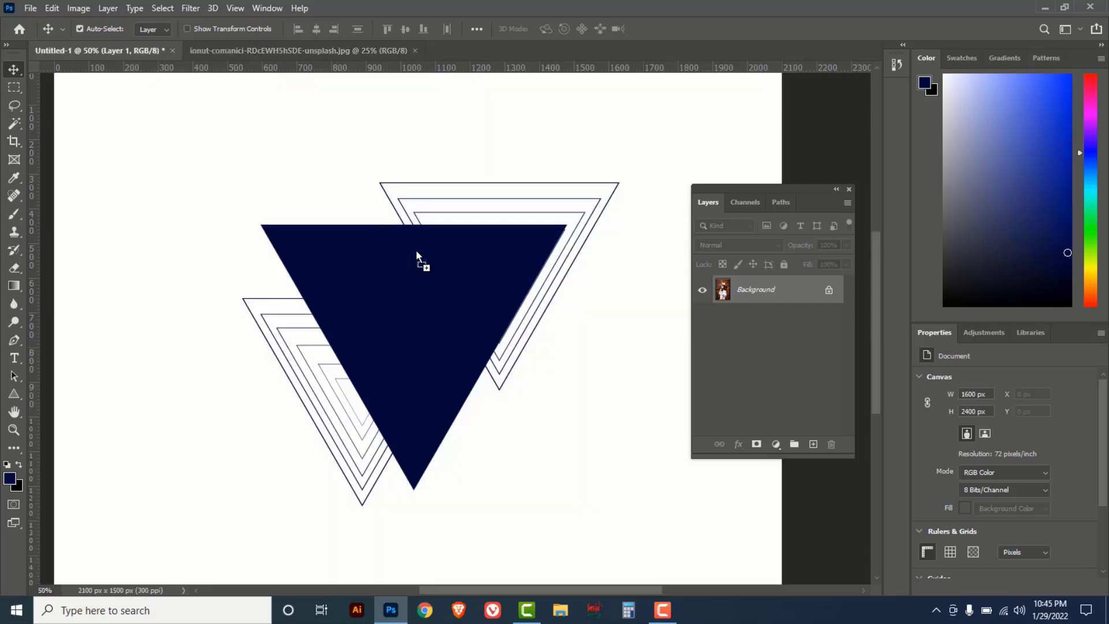
drag(405, 314, 406, 317)
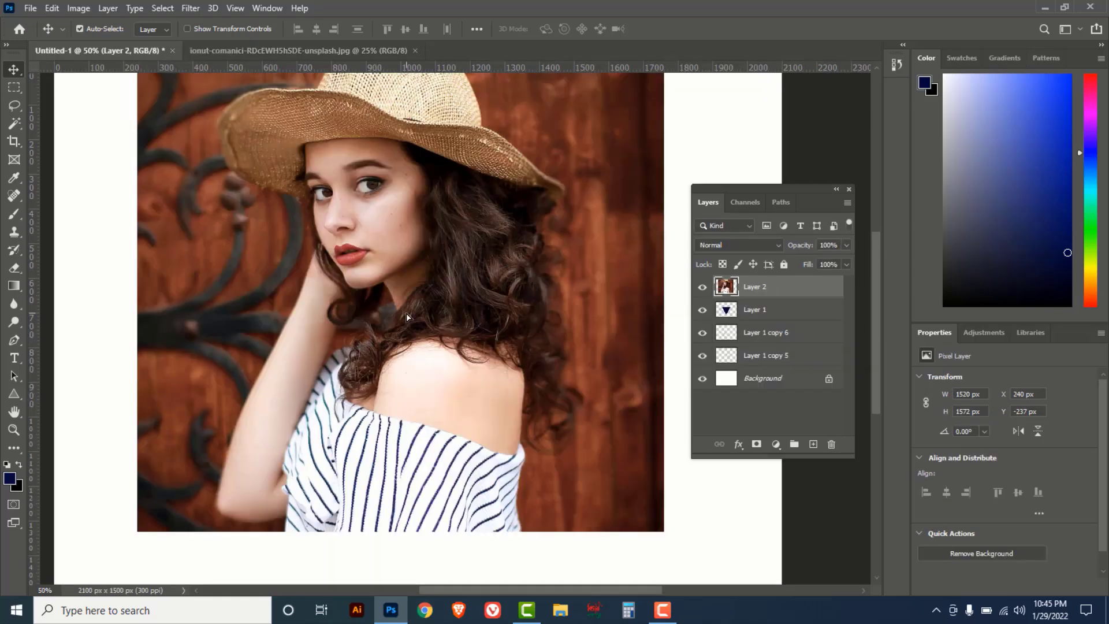
- Scale the portrait layer to about 62.7 % and place it over the triangles at about X 560 px, Y 257 px
key(ctrl+minus)
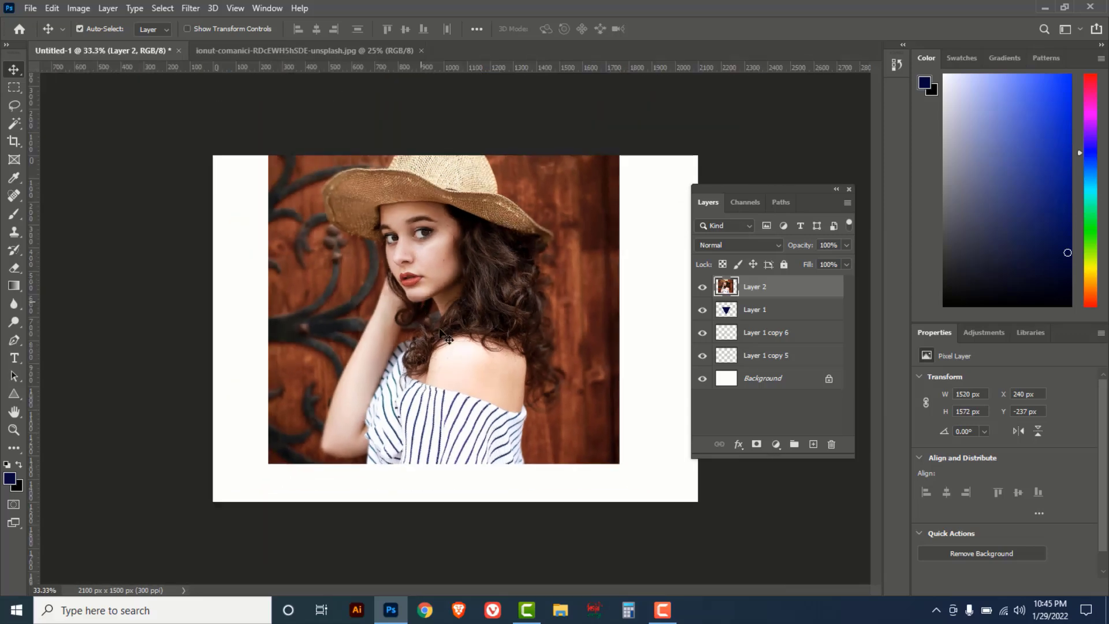
key(ctrl)
key(ctrl+t)
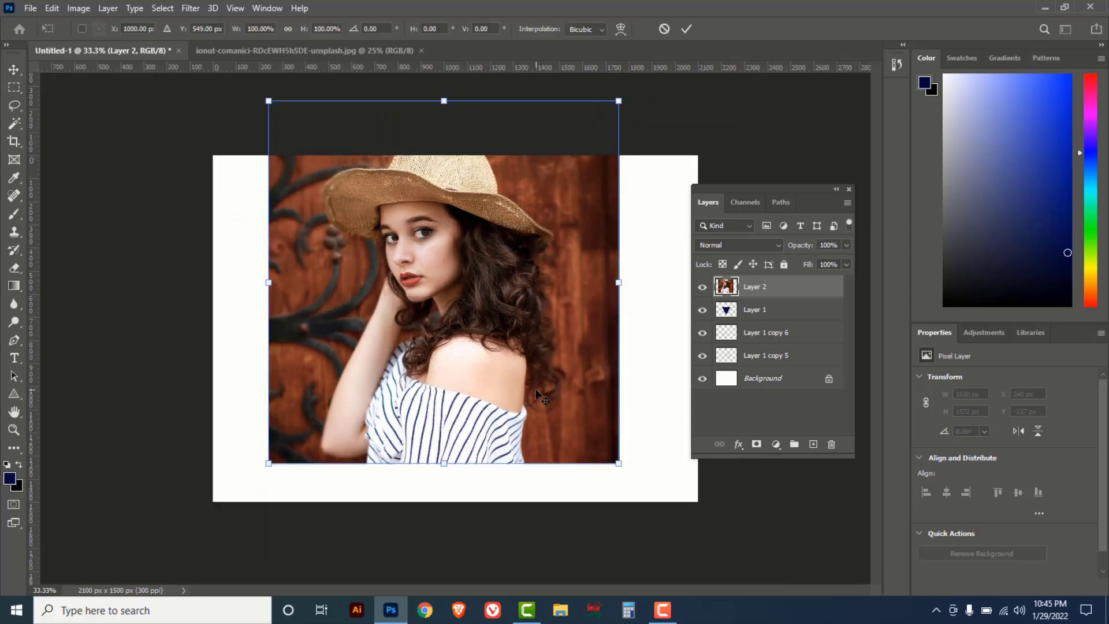
drag(620, 463, 553, 396)
drag(513, 331, 520, 377)
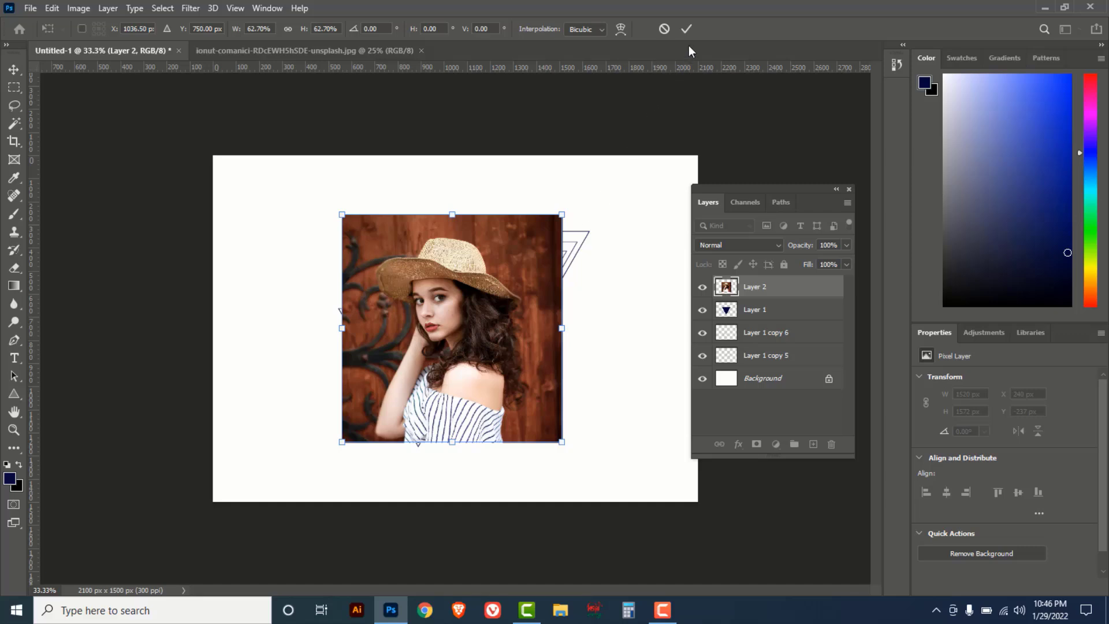
click(687, 29)
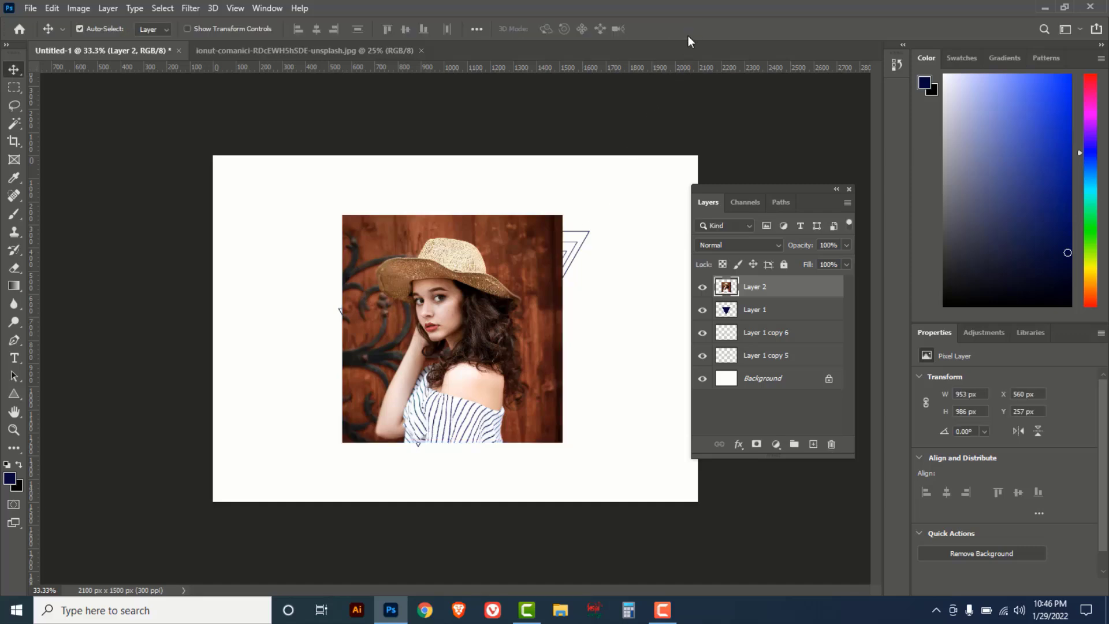
- Set the portrait layer's opacity to 72 % and move it to about X 595 px, Y 328 px
click(847, 245)
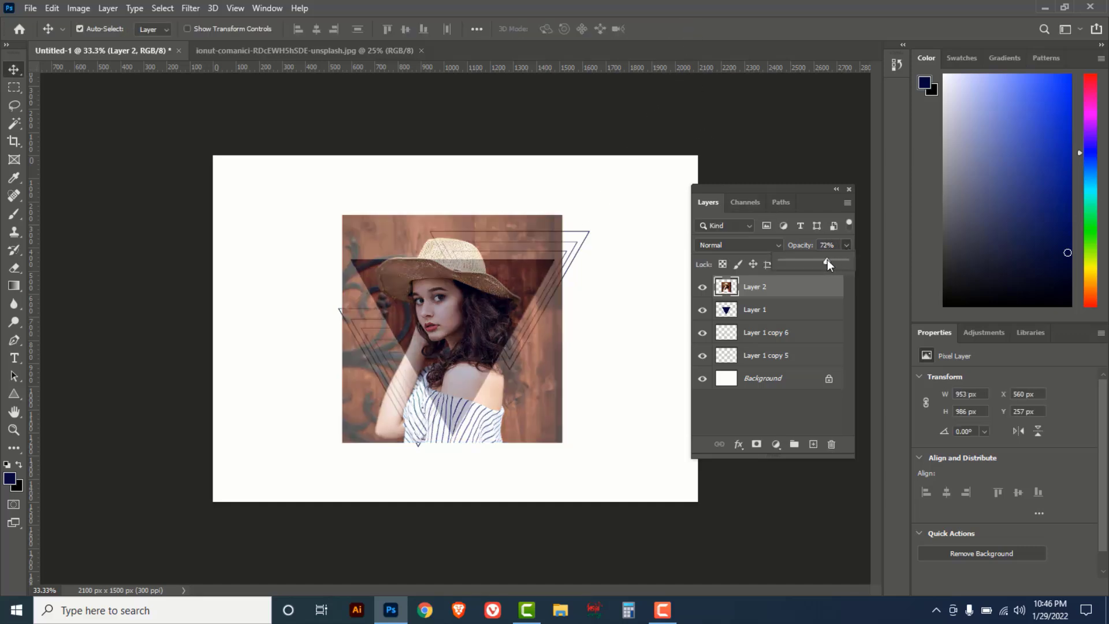
ctrl+click(461, 333)
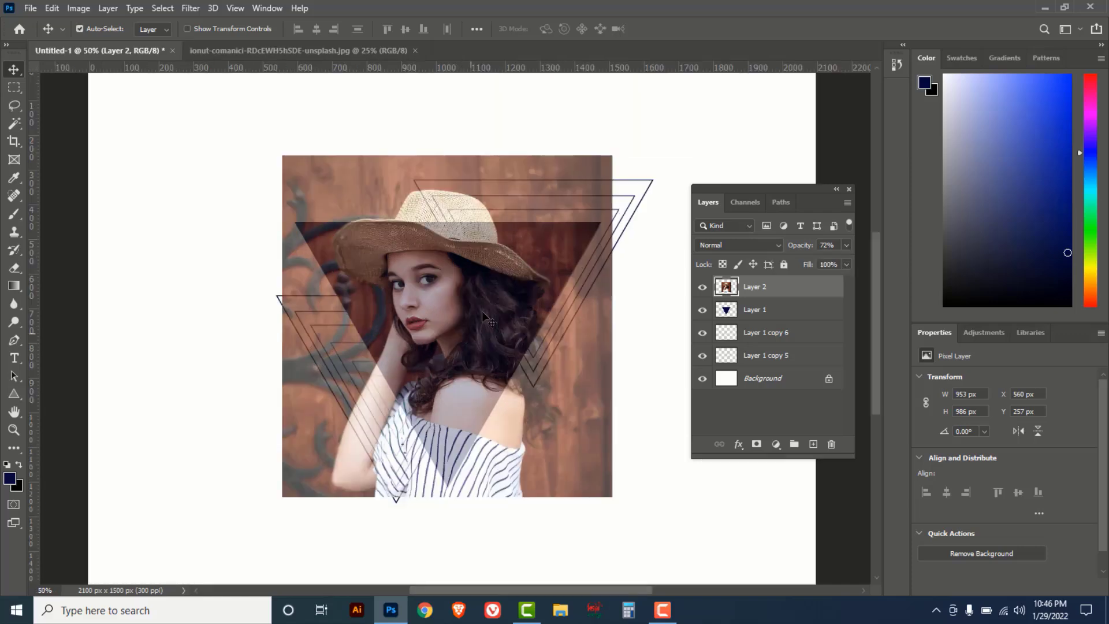
drag(430, 277, 449, 307)
- Scale the portrait layer to about 93.15 % and place it at about X 595 px, Y 298 px
key(ctrl+t)
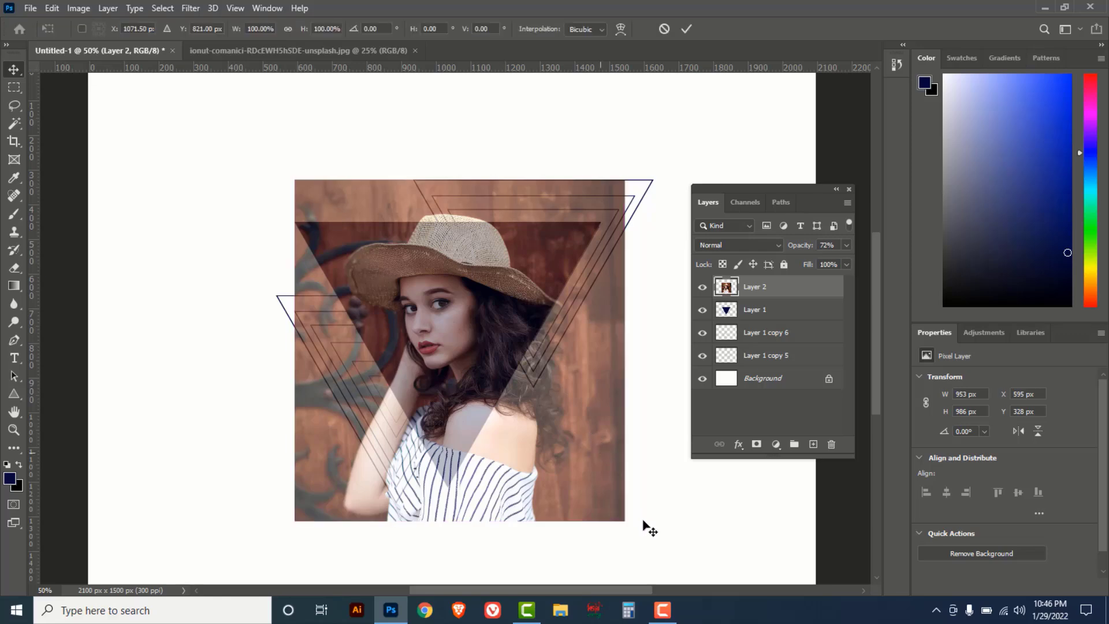
drag(626, 521, 602, 498)
drag(474, 347, 473, 336)
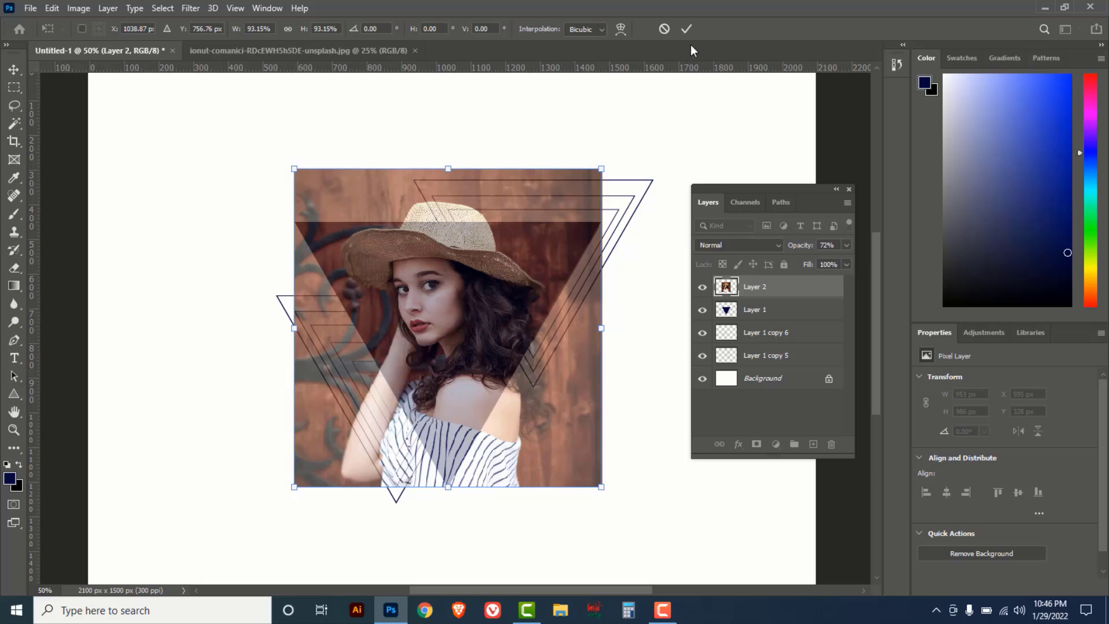
click(687, 27)
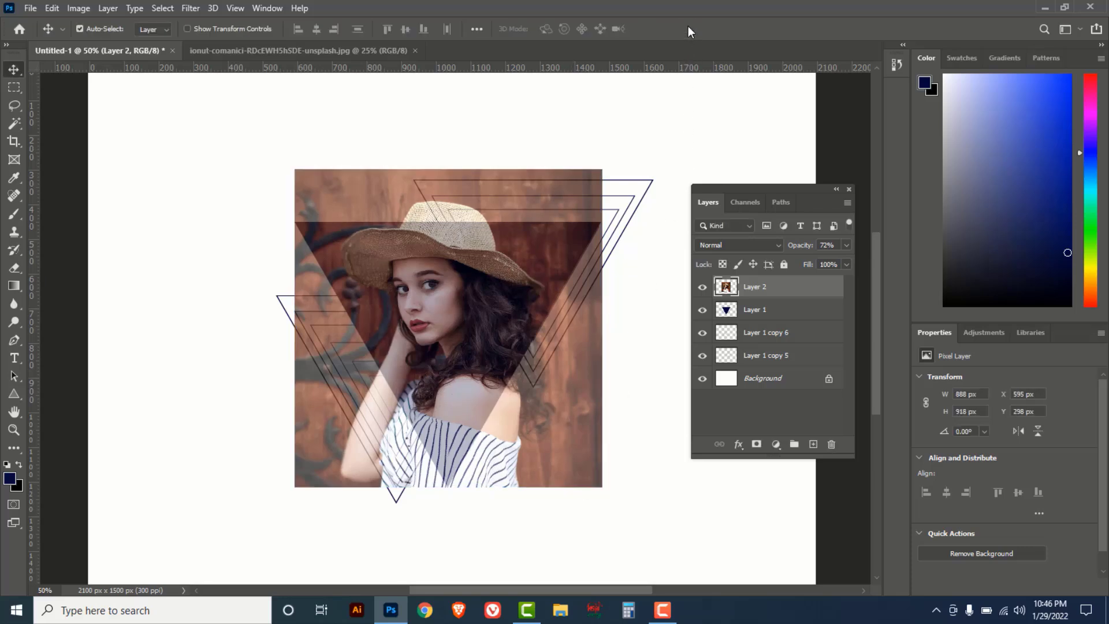
- Start a Pen tool path at the woman's raised forearm and trace it up the arm and the cheek beside her eye
key(ctrl)
ctrl+click(445, 313)
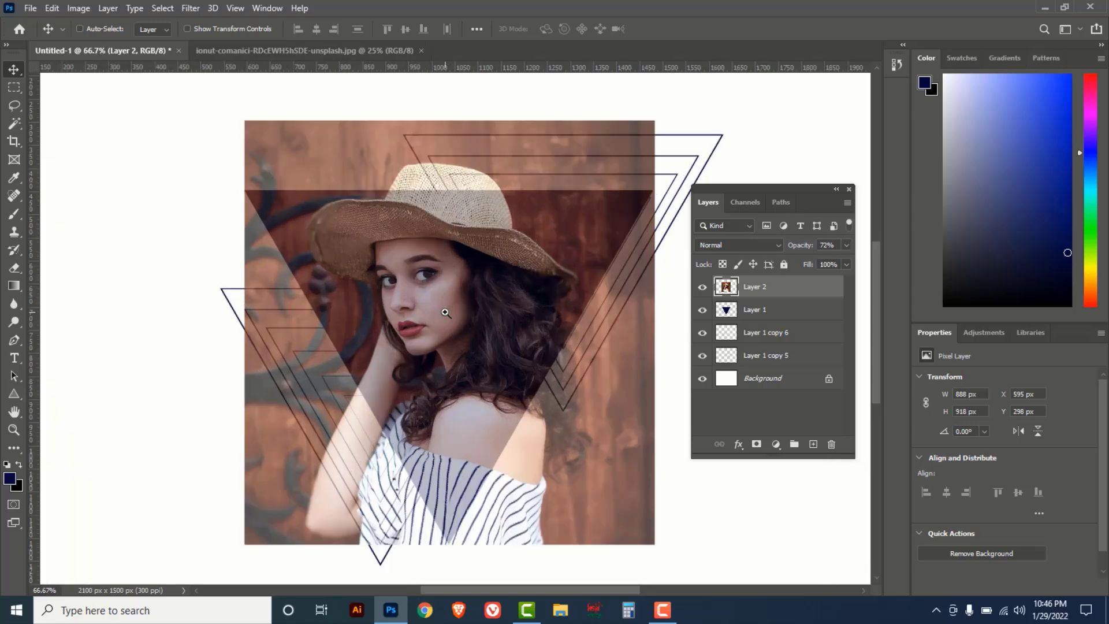
ctrl+click(444, 313)
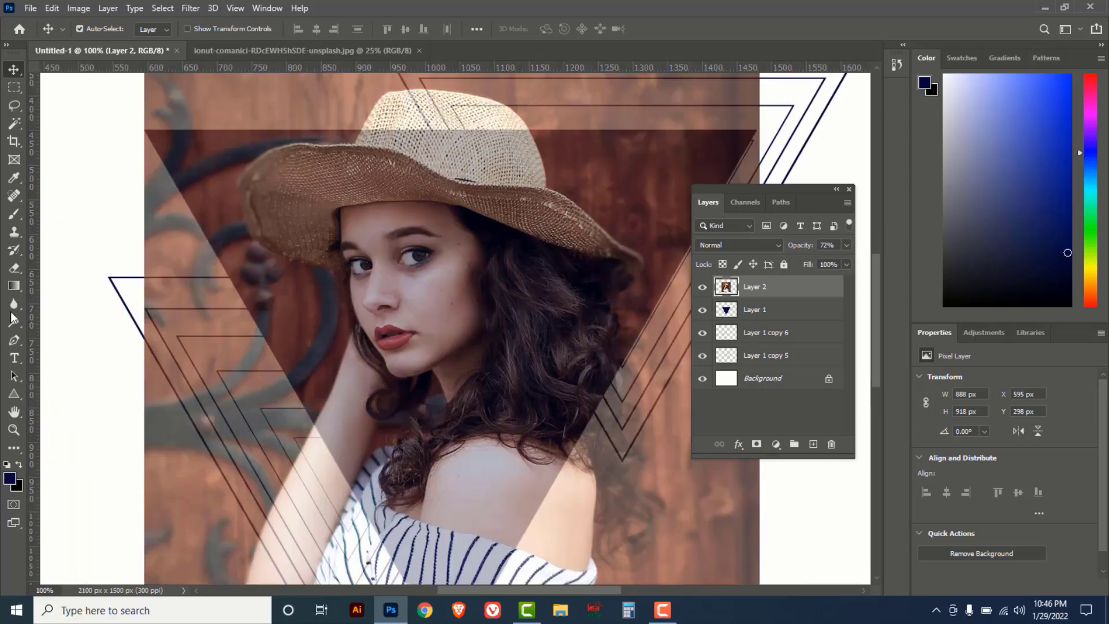
drag(14, 342, 31, 338)
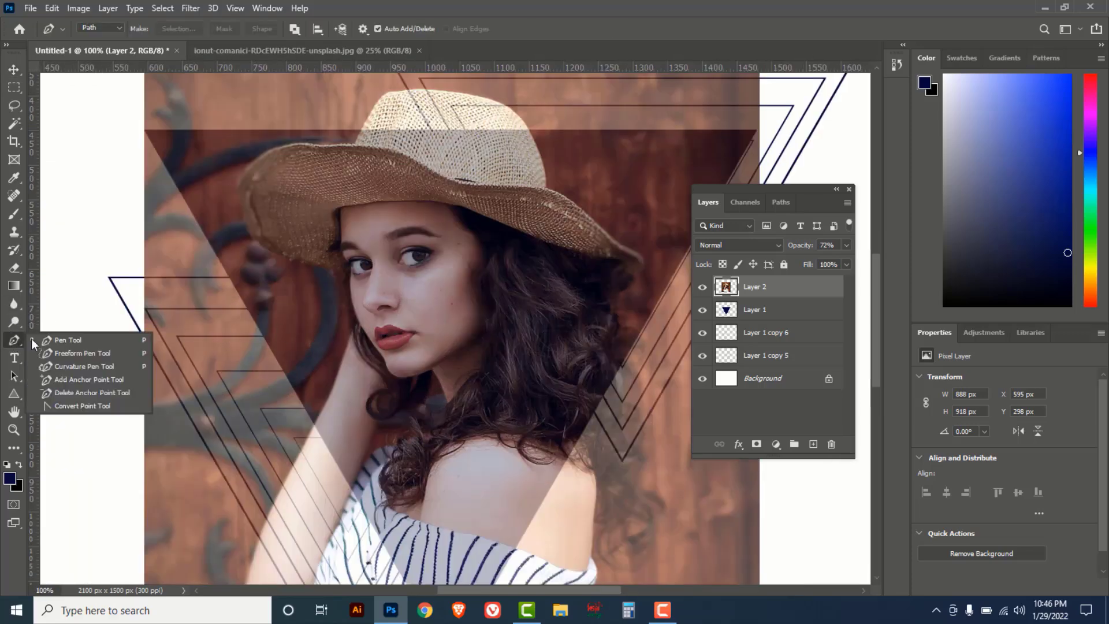
click(72, 338)
ctrl+click(317, 400)
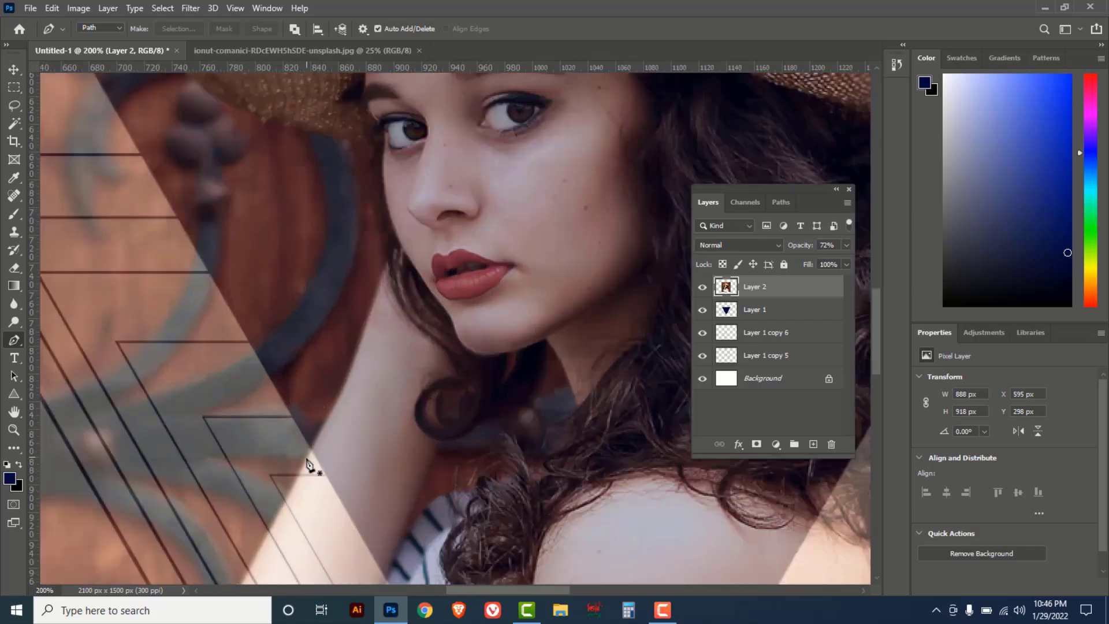
click(306, 459)
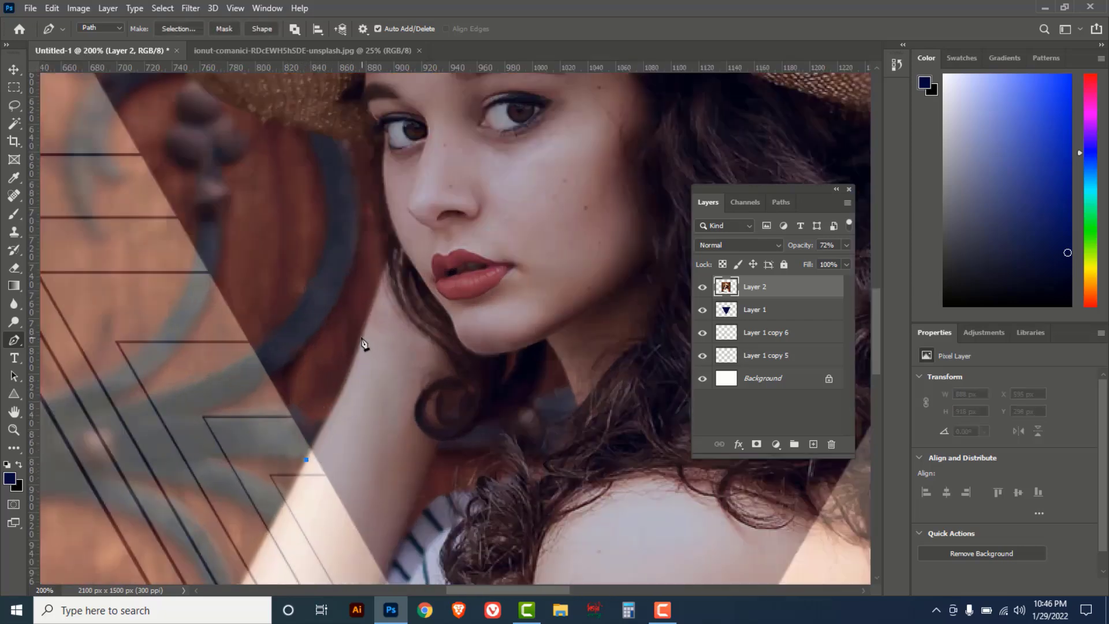
drag(362, 335, 363, 330)
drag(376, 288, 376, 286)
drag(349, 192, 417, 288)
drag(417, 288, 457, 350)
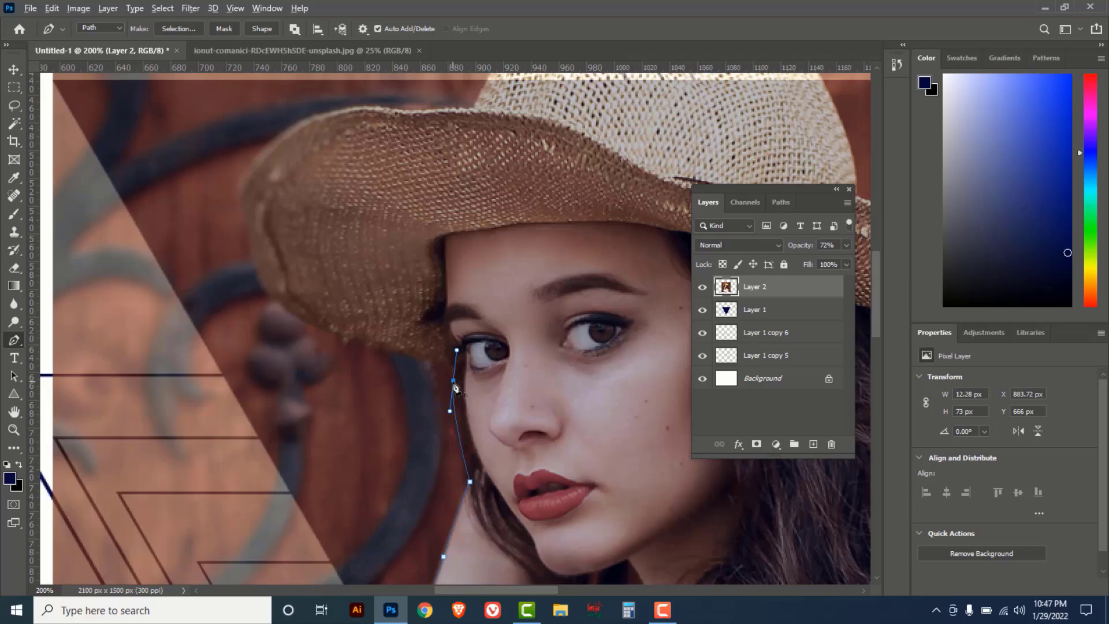
- Continue the path along the underside of the hat brim and around the brim's outer edge on the raised-arm side
alt+click(453, 381)
click(450, 371)
drag(361, 343, 307, 329)
drag(250, 246, 248, 230)
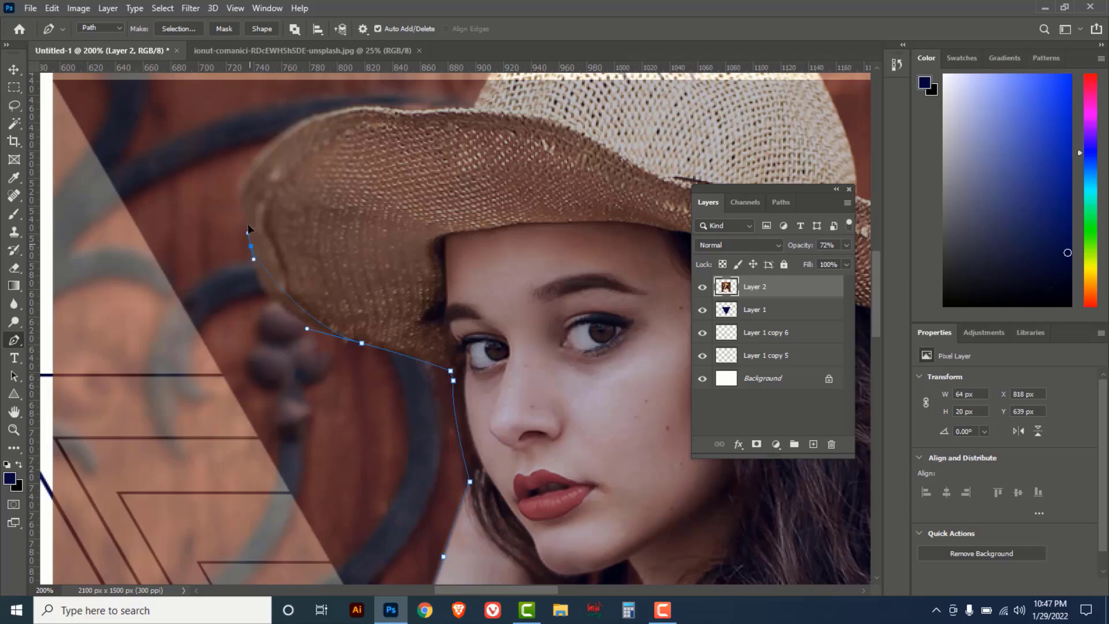
mouse_move(242, 185)
mouse_down()
mouse_move(190, 208)
mouse_move(255, 188)
mouse_move(245, 199)
mouse_up()
drag(243, 247, 244, 196)
drag(367, 167, 374, 319)
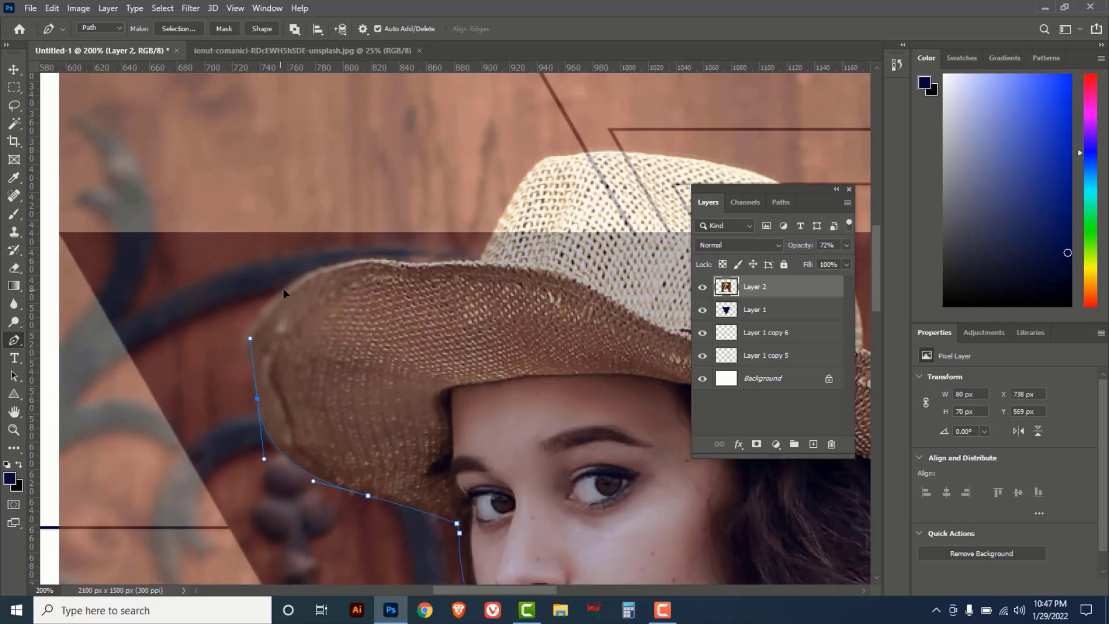
- Trace the path along the brim's upper edge and over the hat's crown down to the opposite brim
drag(280, 290, 451, 263)
click(477, 264)
drag(557, 212, 477, 254)
drag(565, 263, 618, 274)
drag(656, 333, 509, 325)
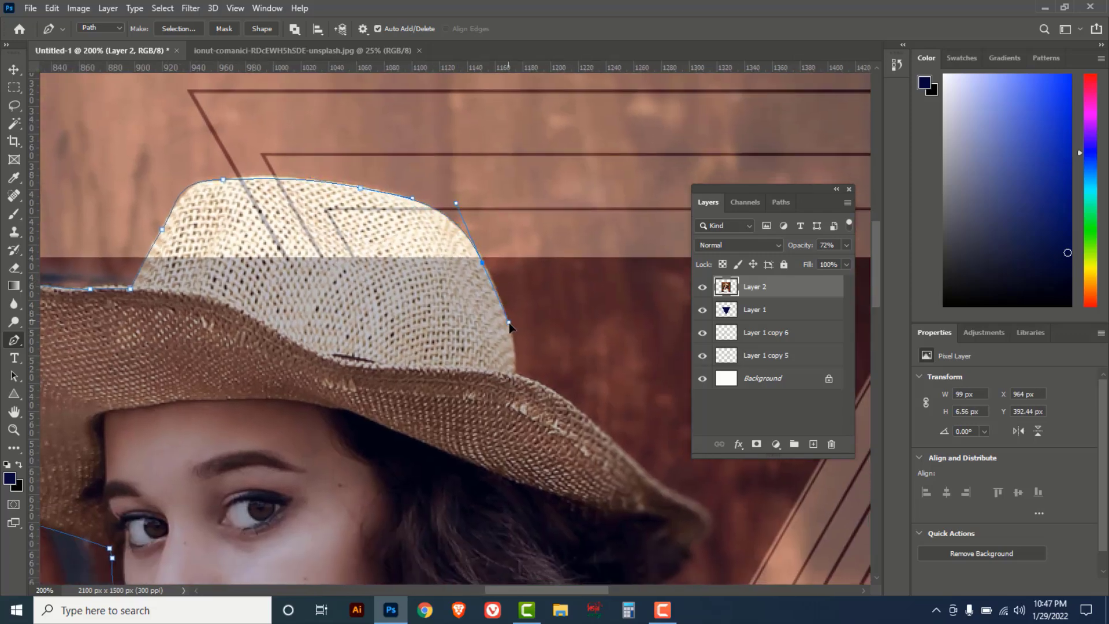
click(518, 376)
- Extend the path along the brim's upper edge on the loose-hair side to the brim's tip
drag(603, 450, 425, 322)
click(404, 286)
click(430, 319)
click(454, 337)
click(482, 356)
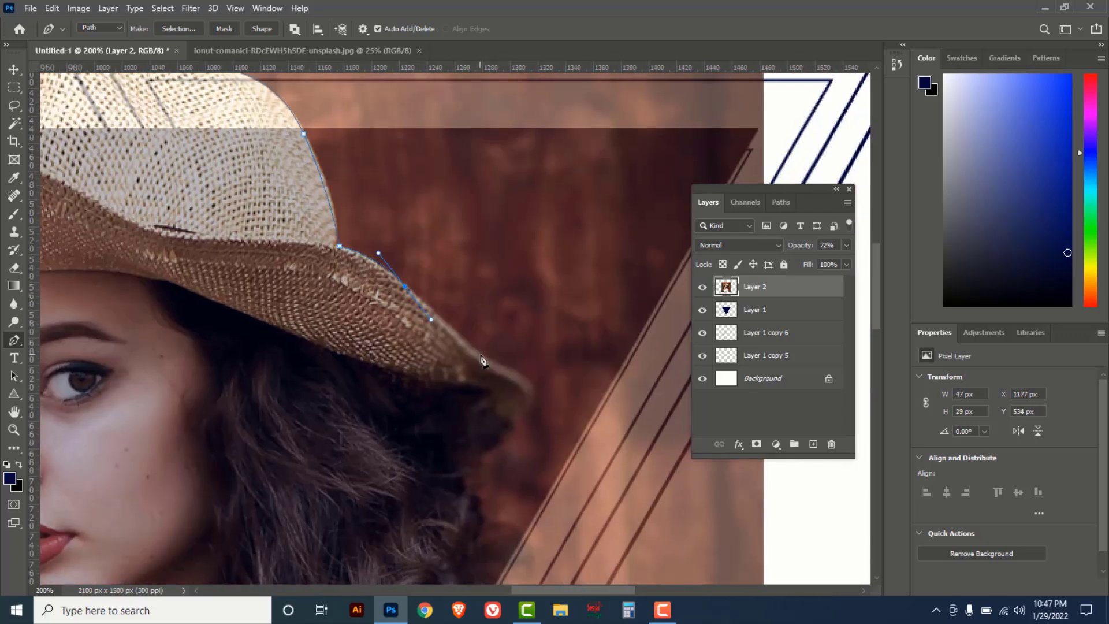
click(510, 374)
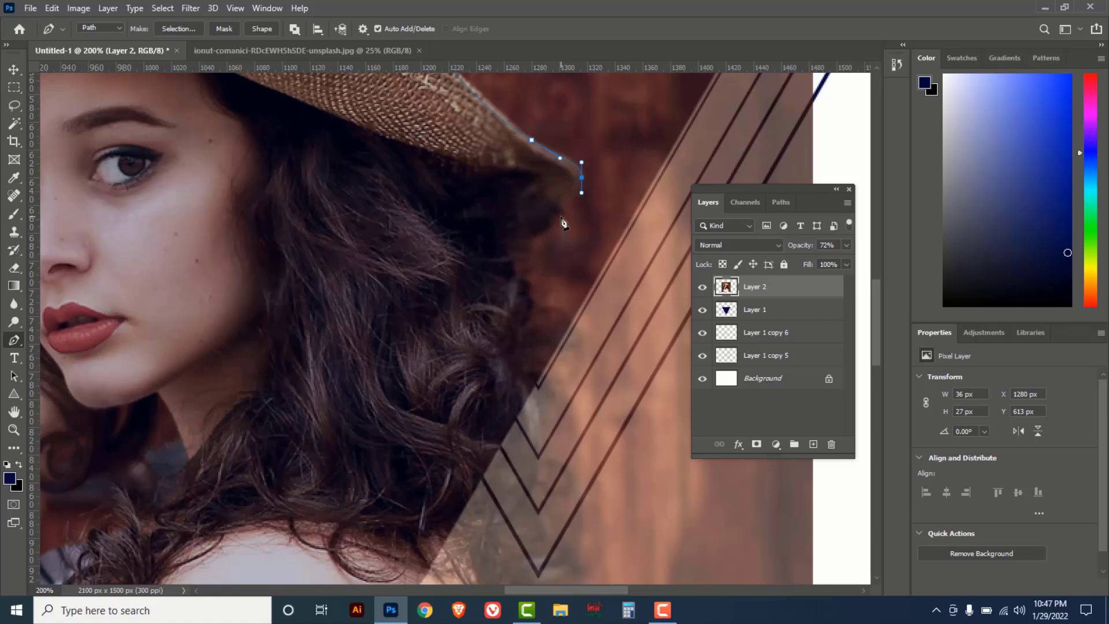
- Trace the path from the brim's tip down along the outer edge of the woman's hair
click(562, 206)
click(548, 226)
click(524, 252)
click(530, 271)
drag(531, 285, 577, 339)
click(536, 304)
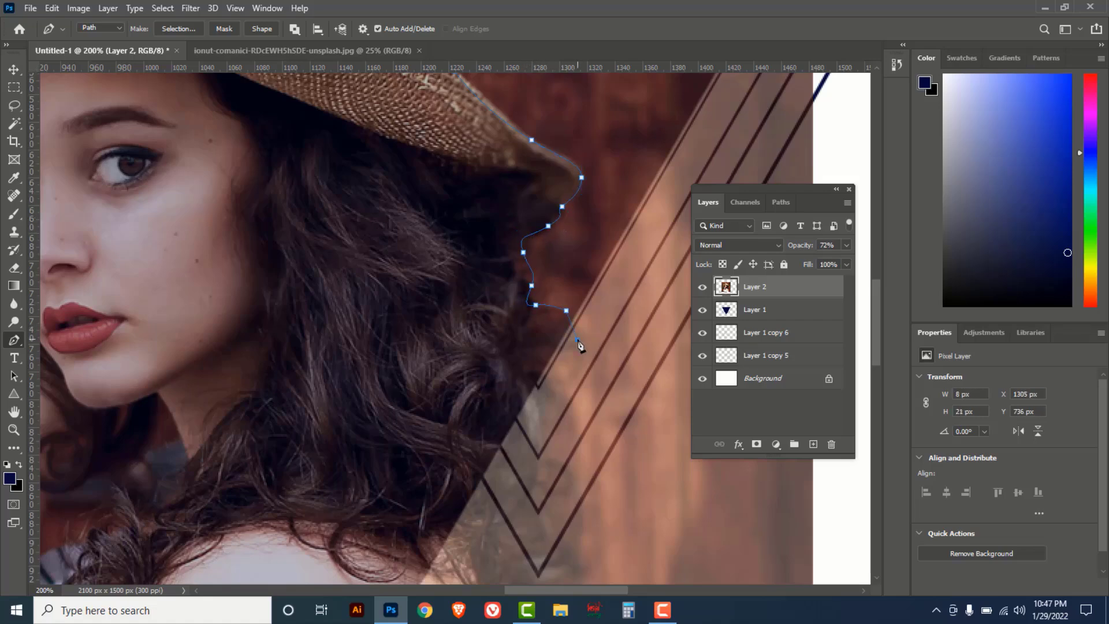
- Carry the path around the outside of the photo's upper background and close it at the starting point on the forearm
scroll(569, 335, down, 3)
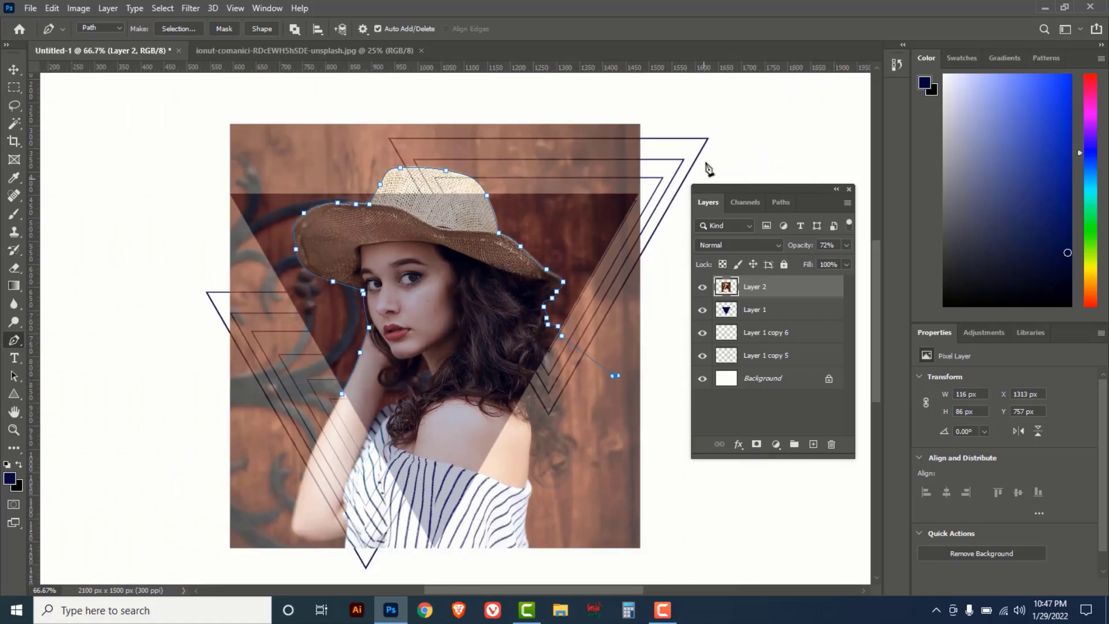
drag(700, 138, 701, 127)
drag(592, 87, 578, 82)
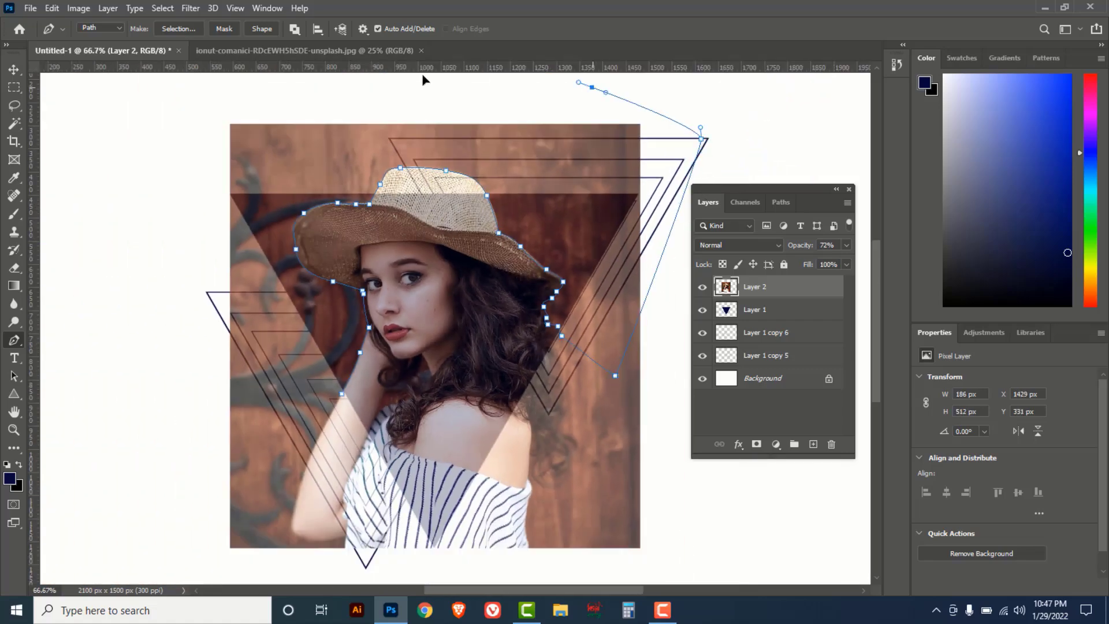
click(221, 104)
click(151, 269)
click(157, 393)
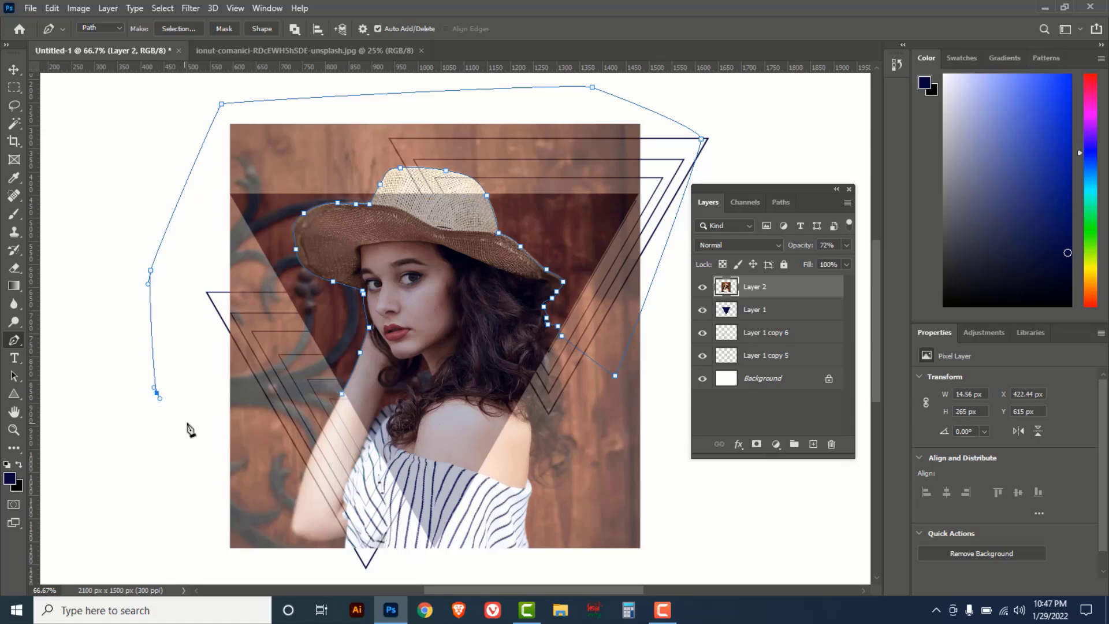
click(198, 422)
click(342, 394)
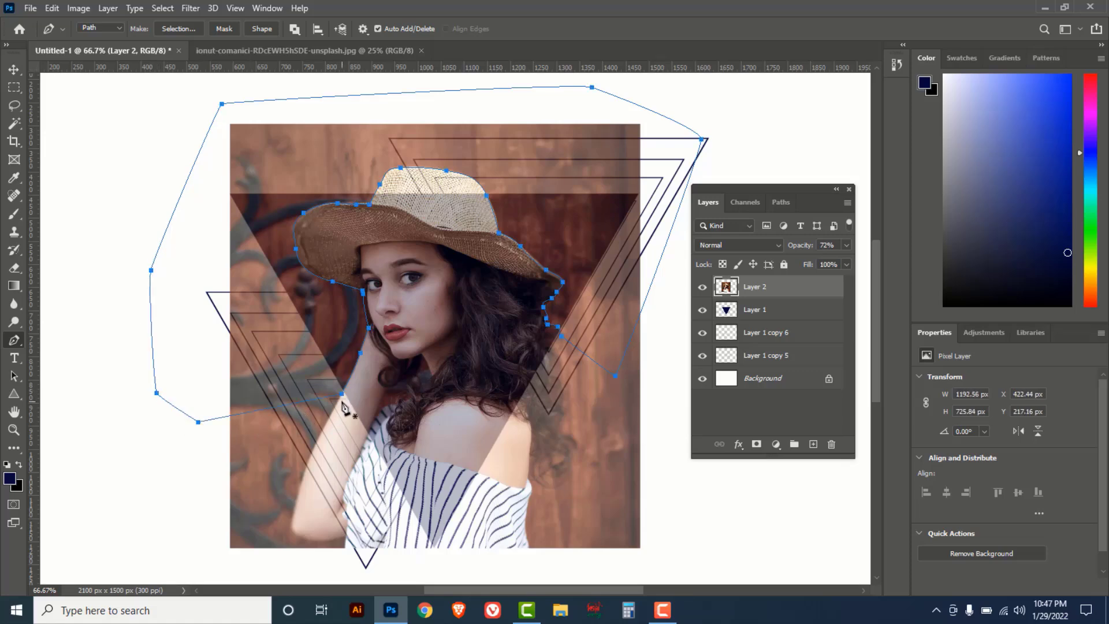
- Convert the closed path to a selection, delete the enclosed background from the portrait layer, and deselect
key(ctrl+Return)
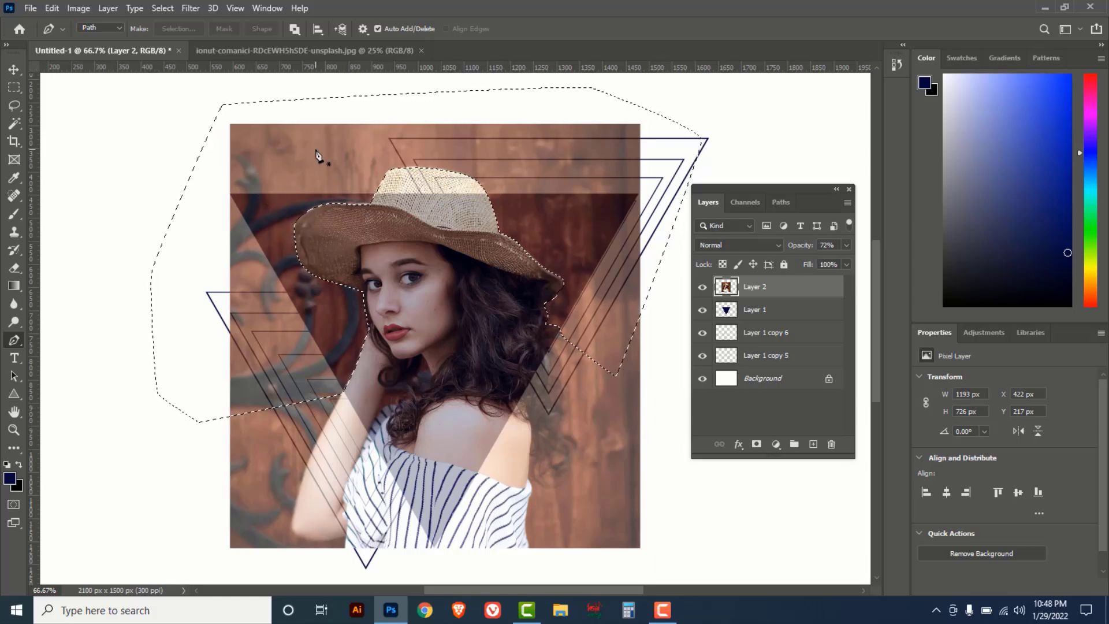
key(Delete)
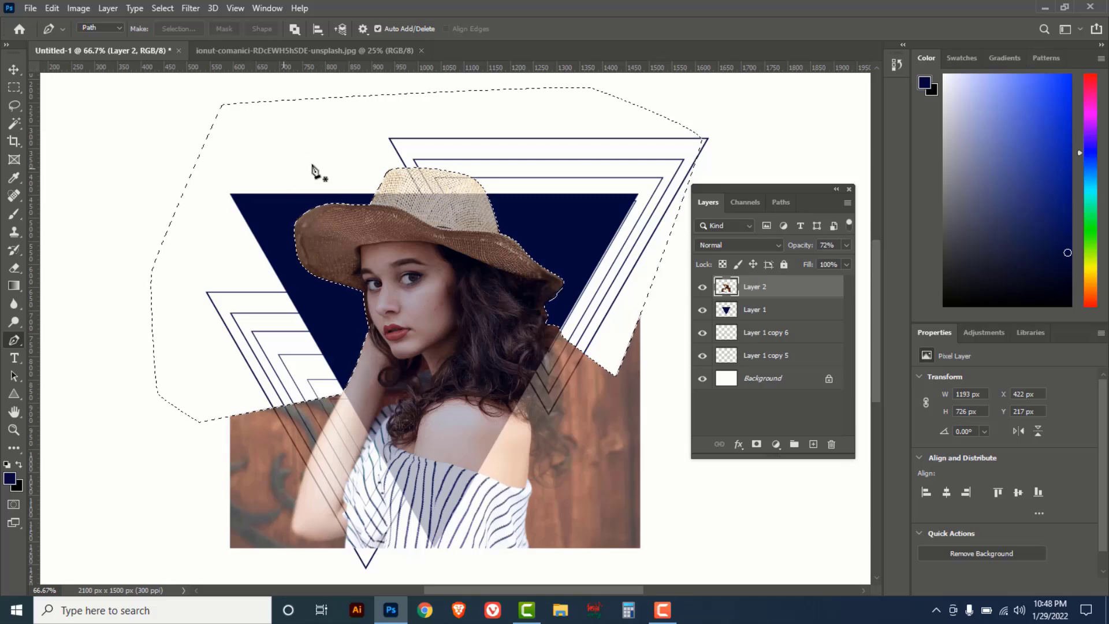
click(162, 8)
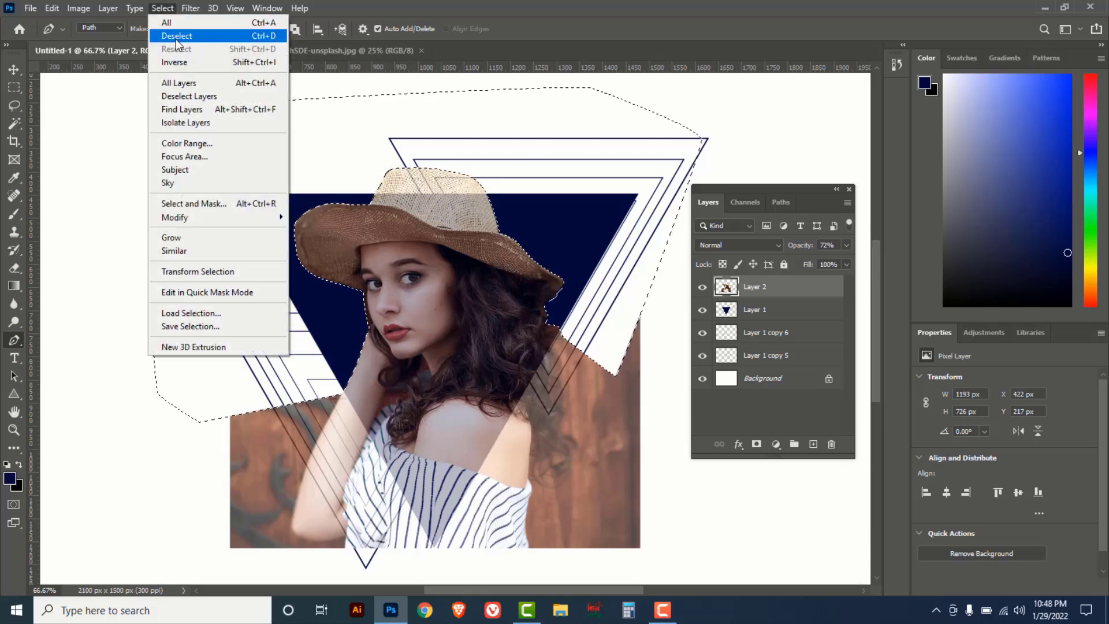
click(175, 36)
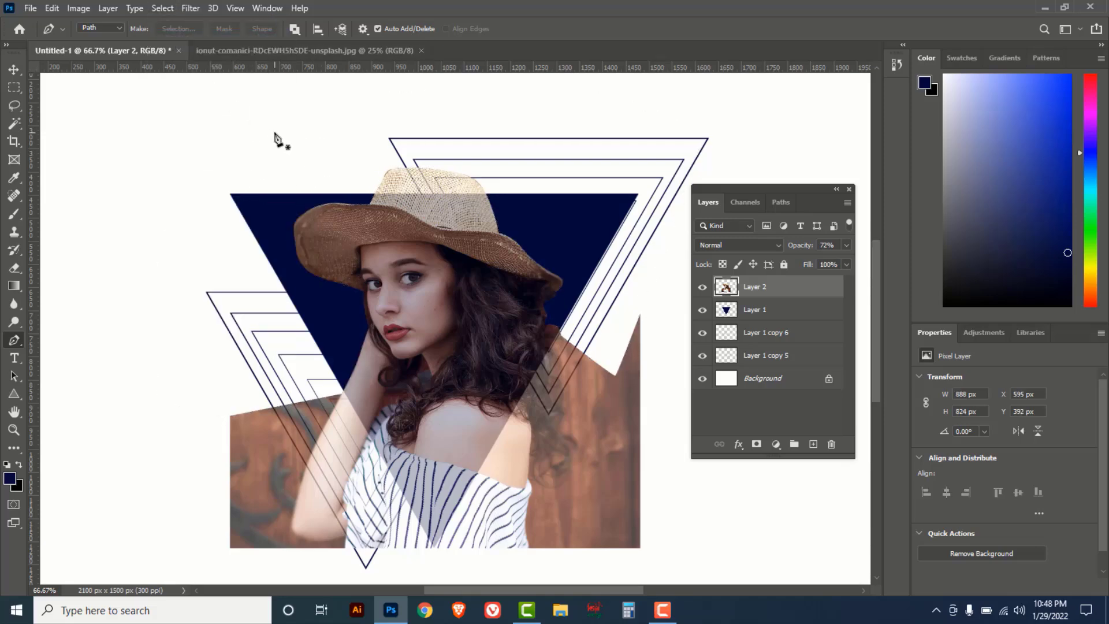
- Load the filled triangle in Layer 1 as a selection, invert it, and make the portrait layer active
click(784, 317)
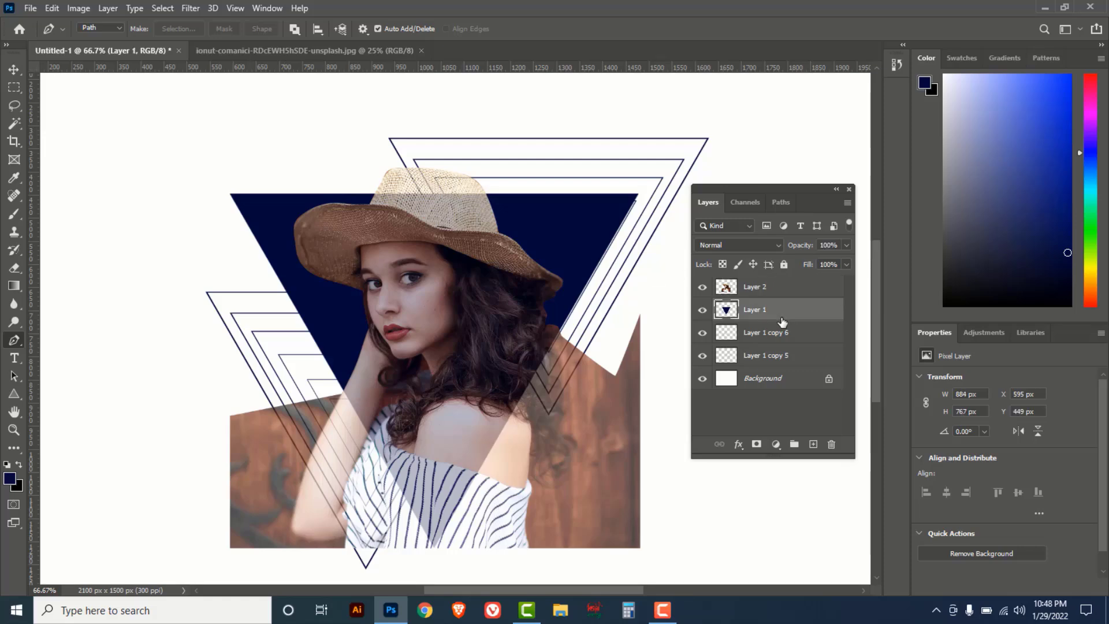
right_click(726, 312)
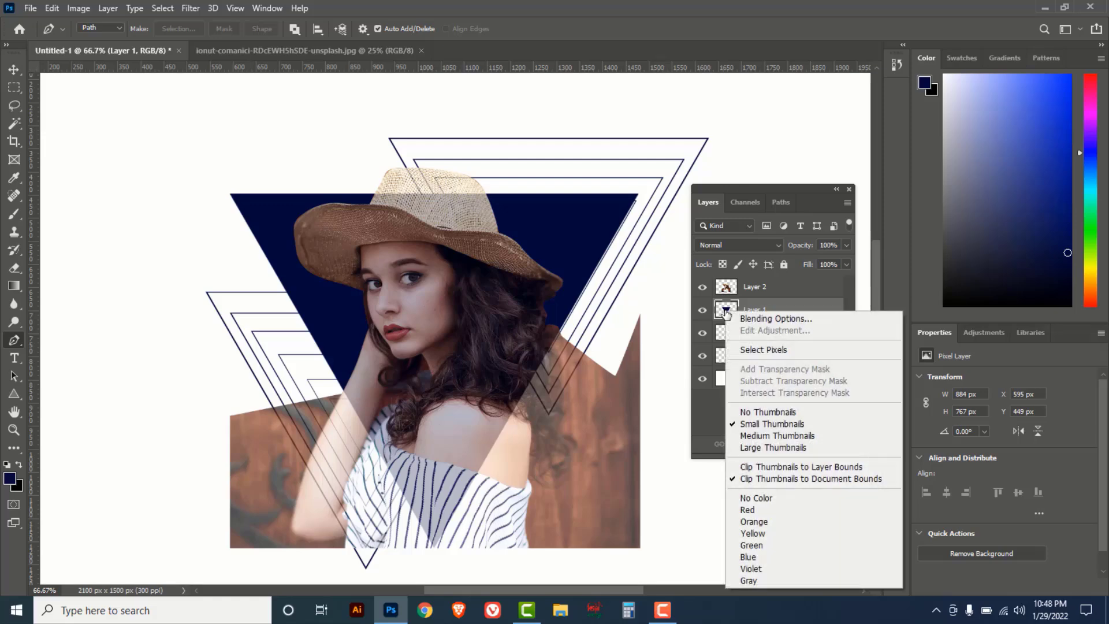
click(750, 350)
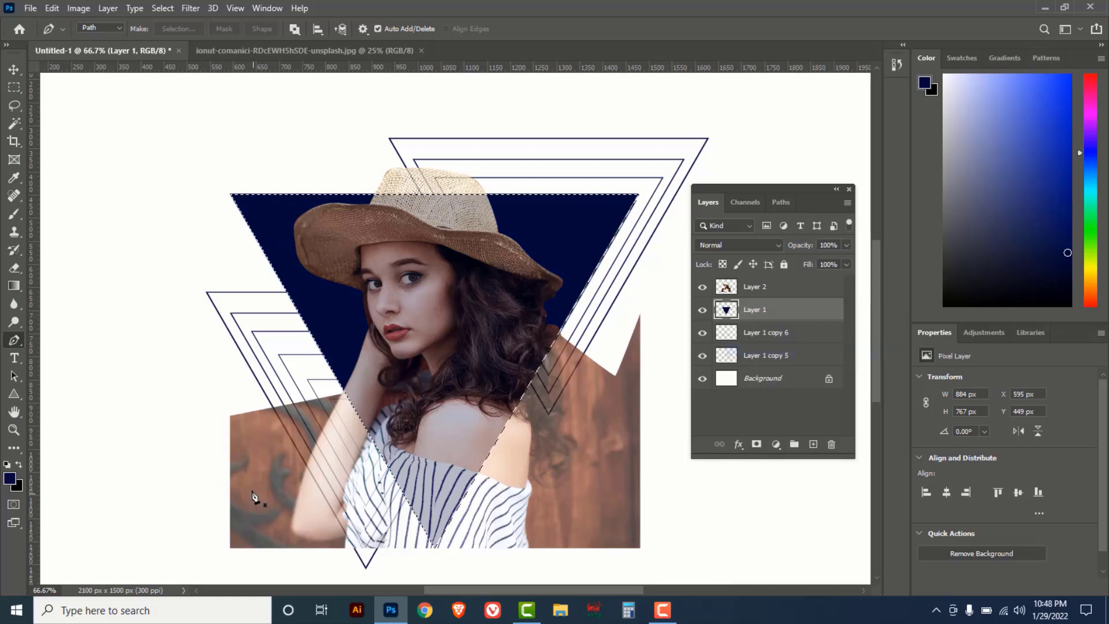
click(167, 9)
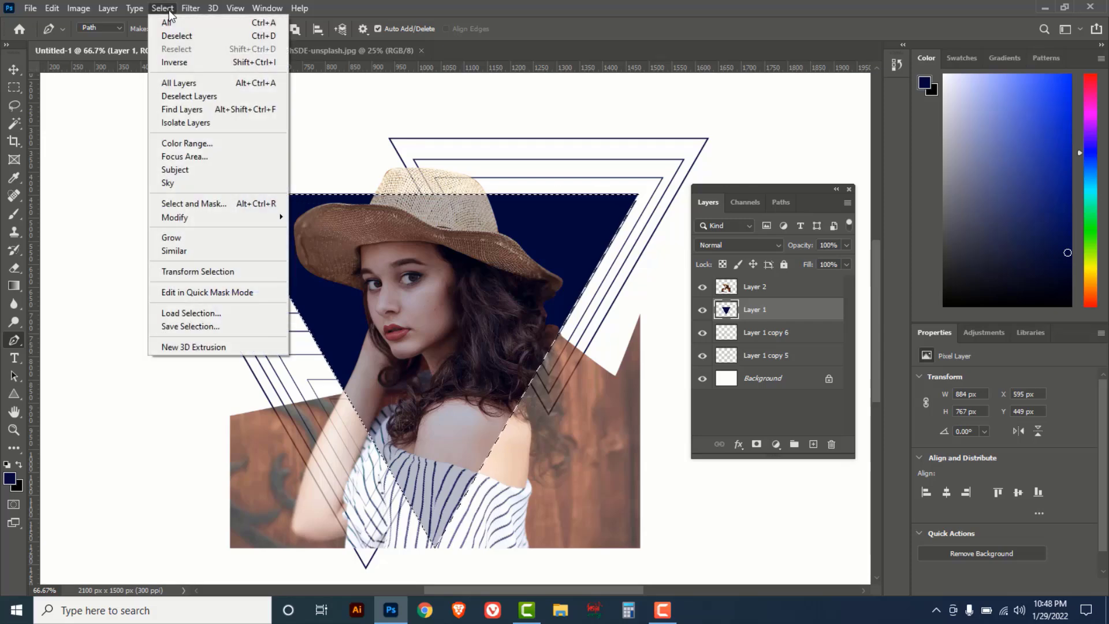
click(168, 62)
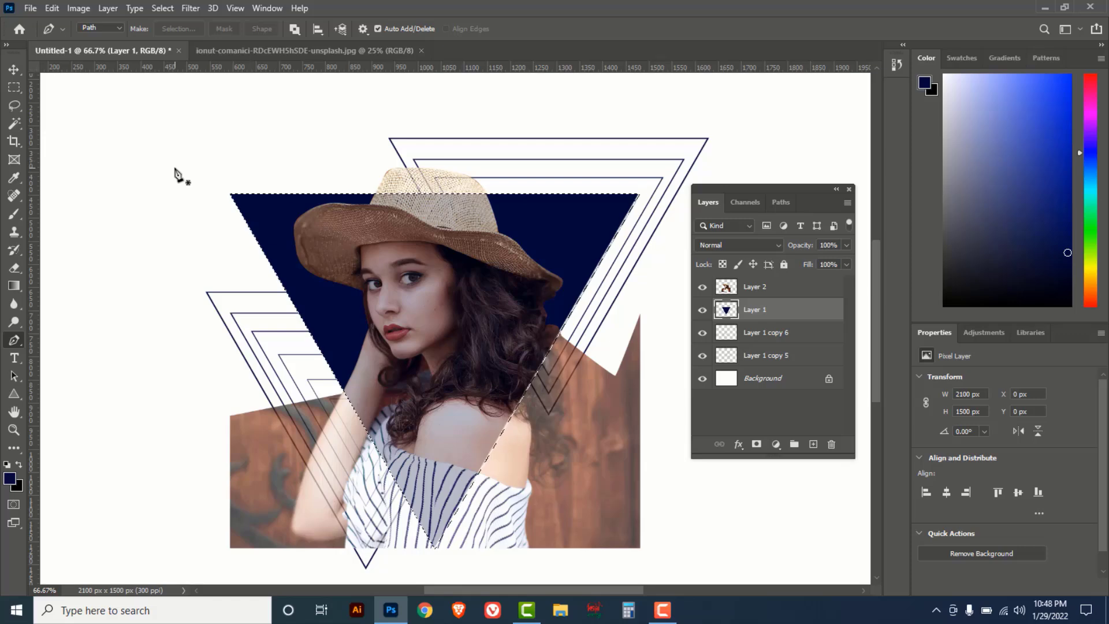
alt+click(217, 193)
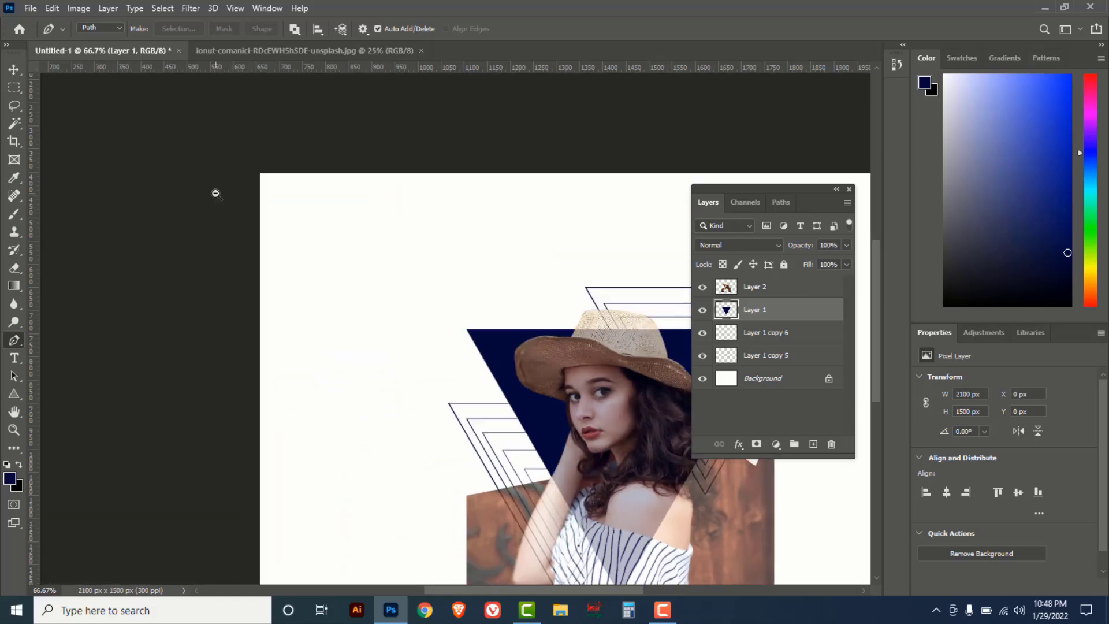
drag(506, 363, 425, 260)
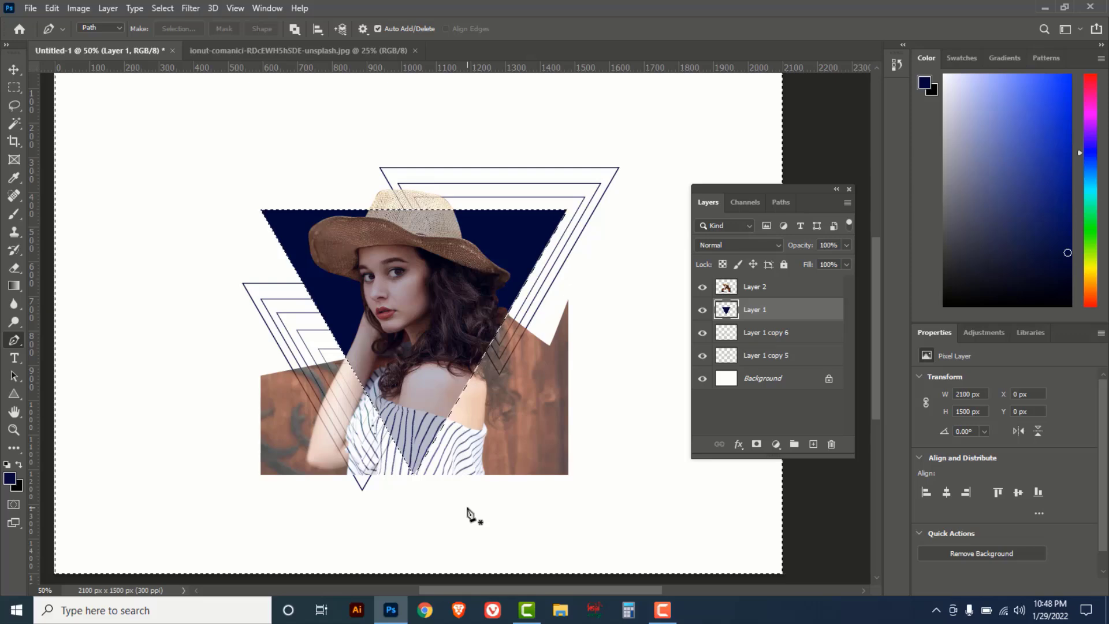
click(775, 288)
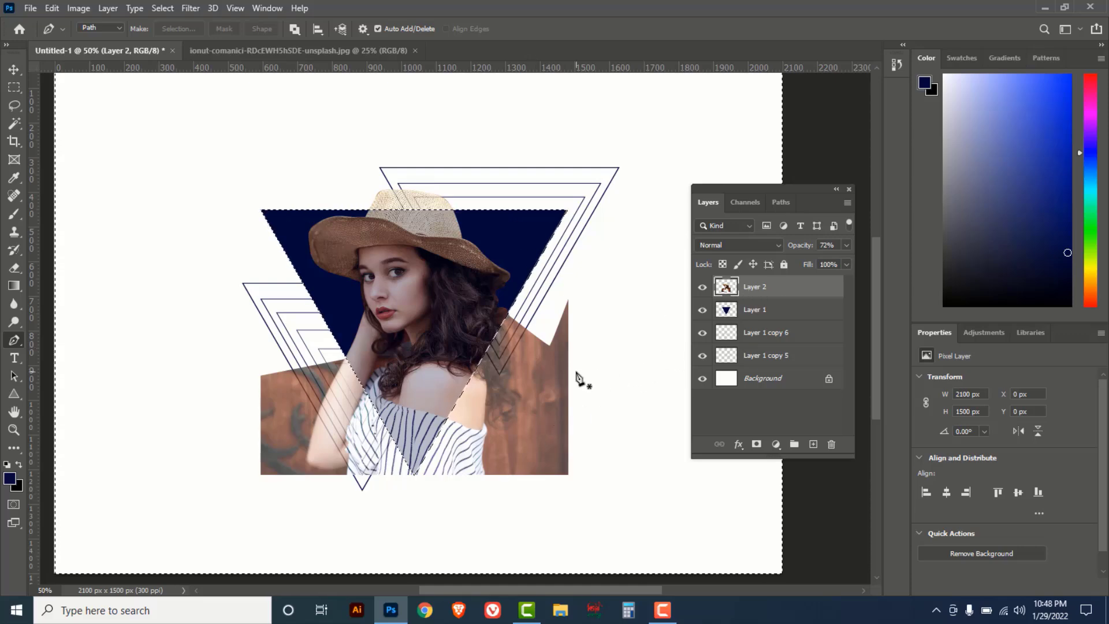
- Try to delete all of the portrait outside the triangle, and undo the deletion
key(Delete)
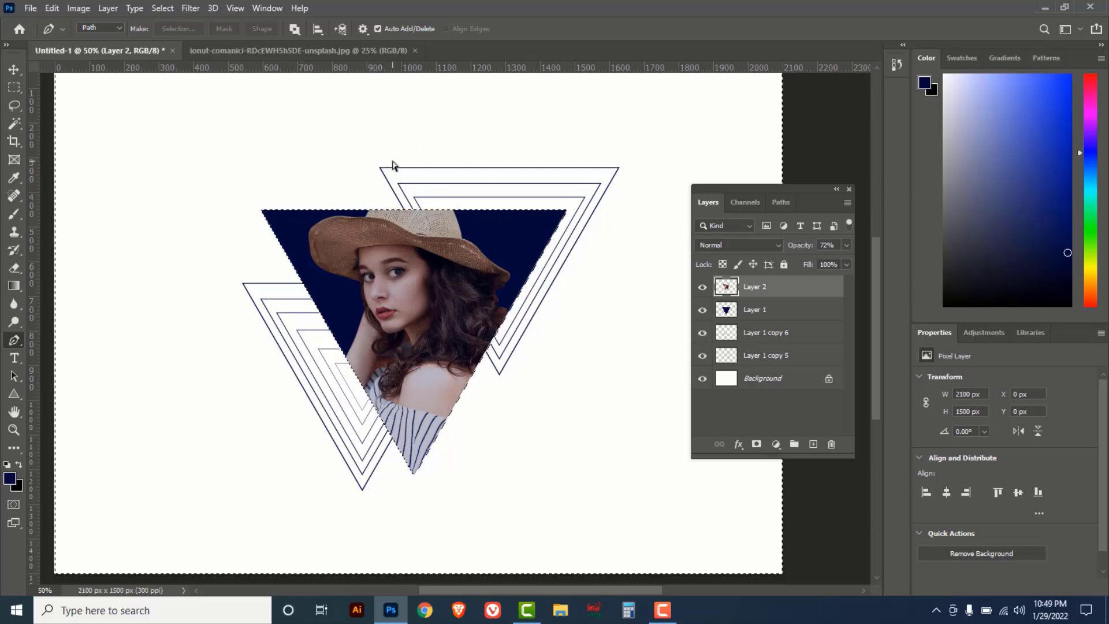
key(ctrl+z)
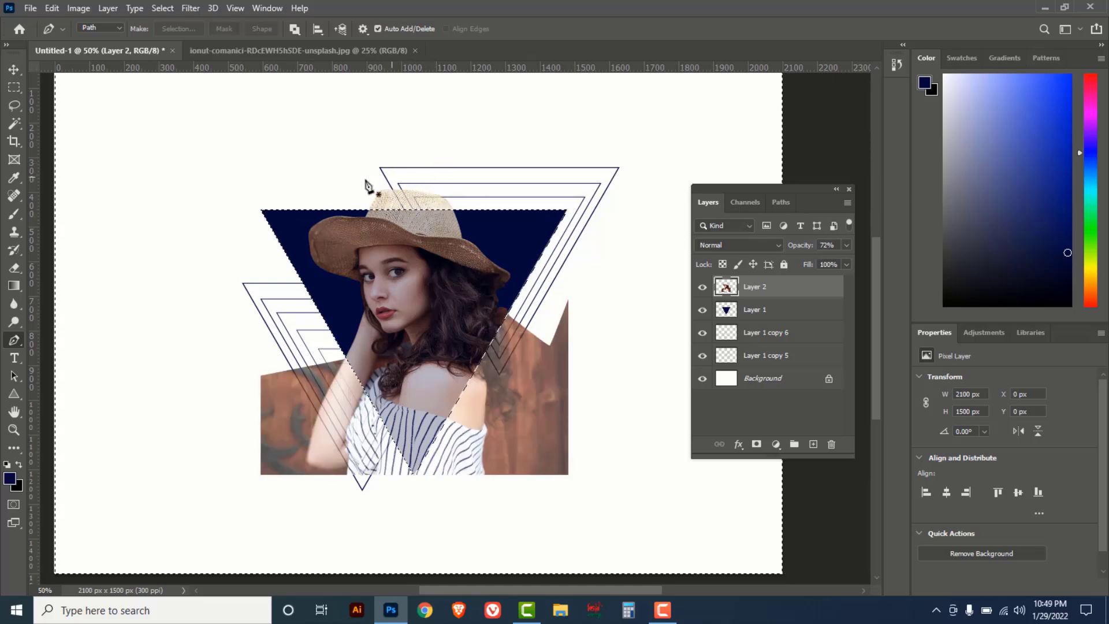
- Subtract a freehand area around the hat's crown above the triangle from the inverted selection with the Lasso tool
click(13, 106)
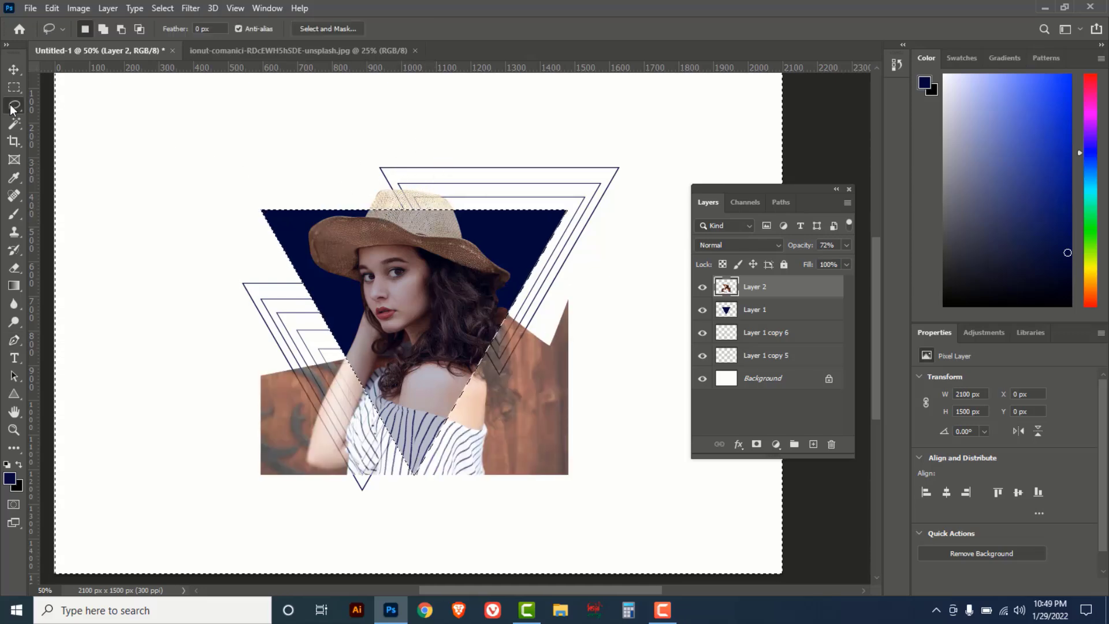
click(77, 106)
key(alt)
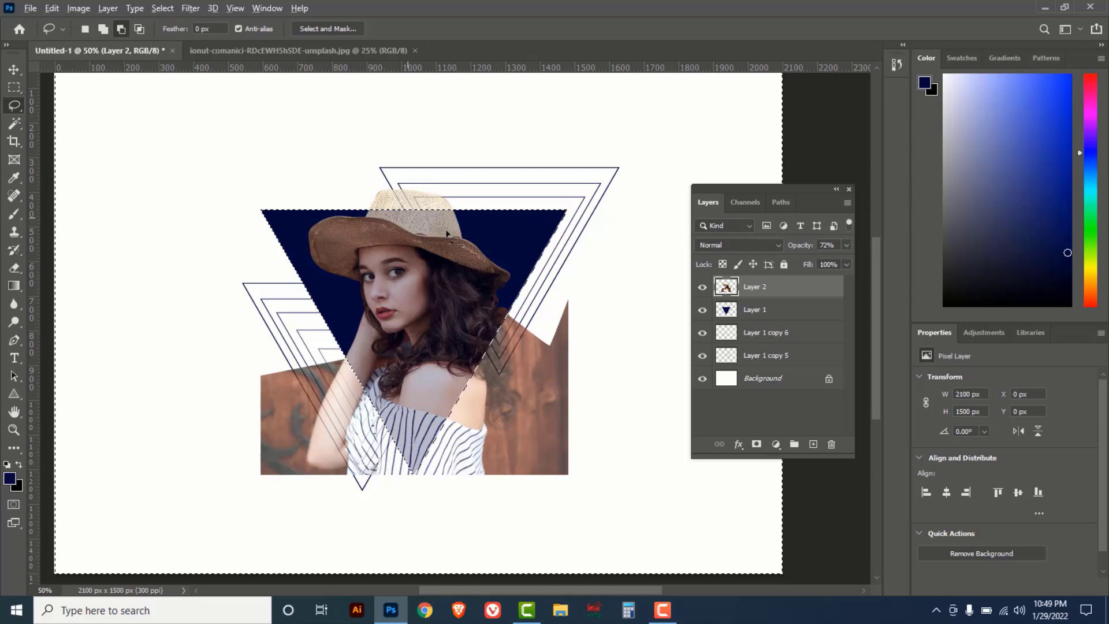
drag(429, 176, 364, 188)
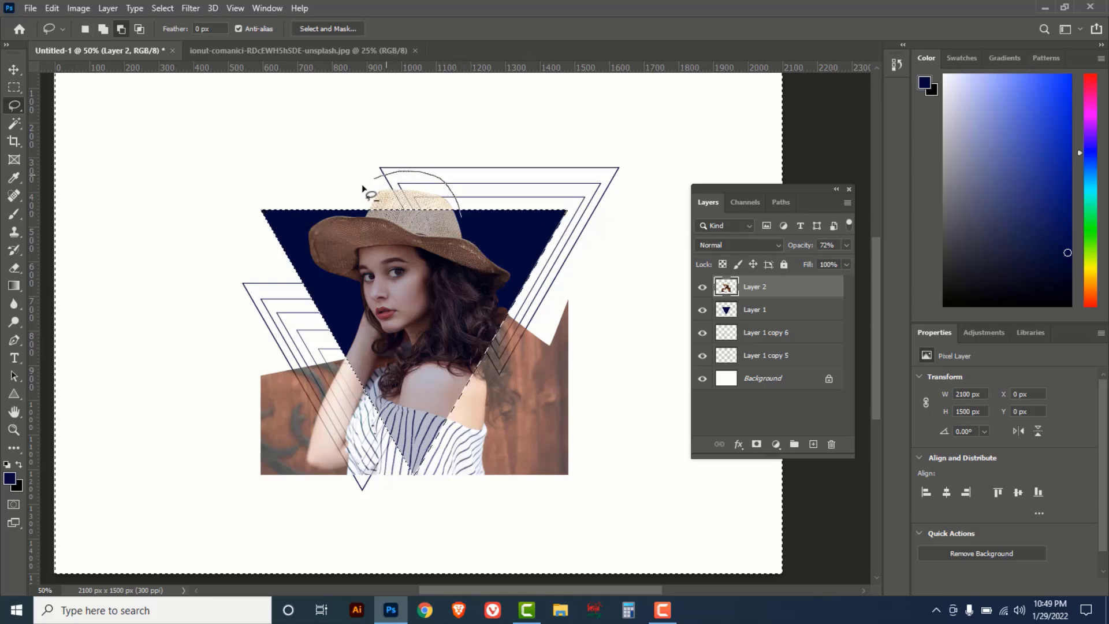
drag(442, 247, 442, 249)
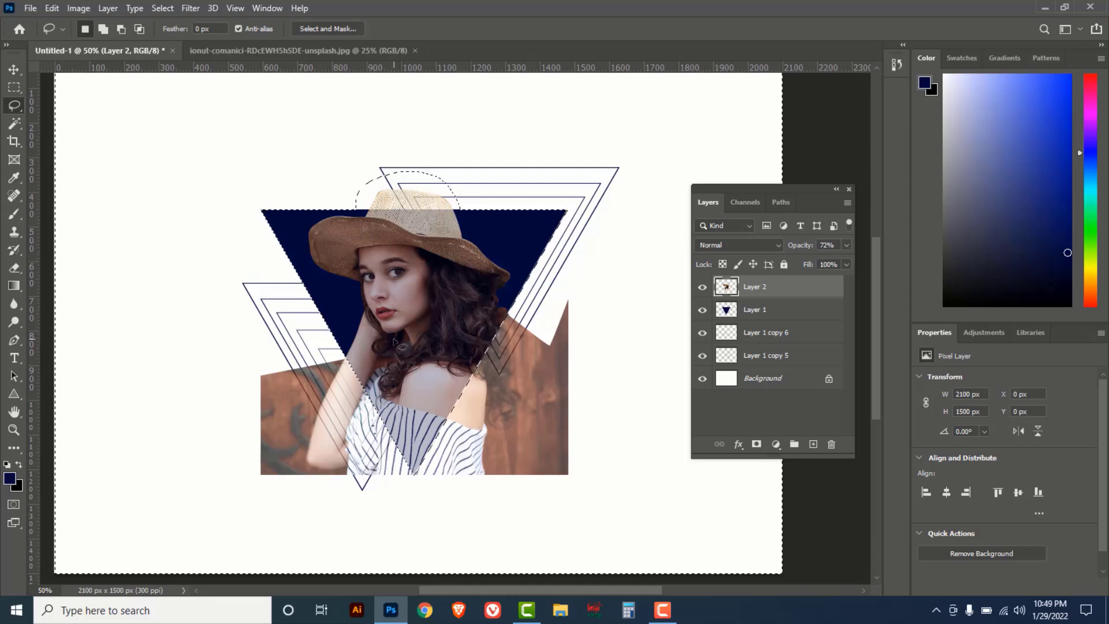
- Delete the selected portrait area outside the triangle, deselect, and set the portrait layer's opacity to 100%
key(Delete)
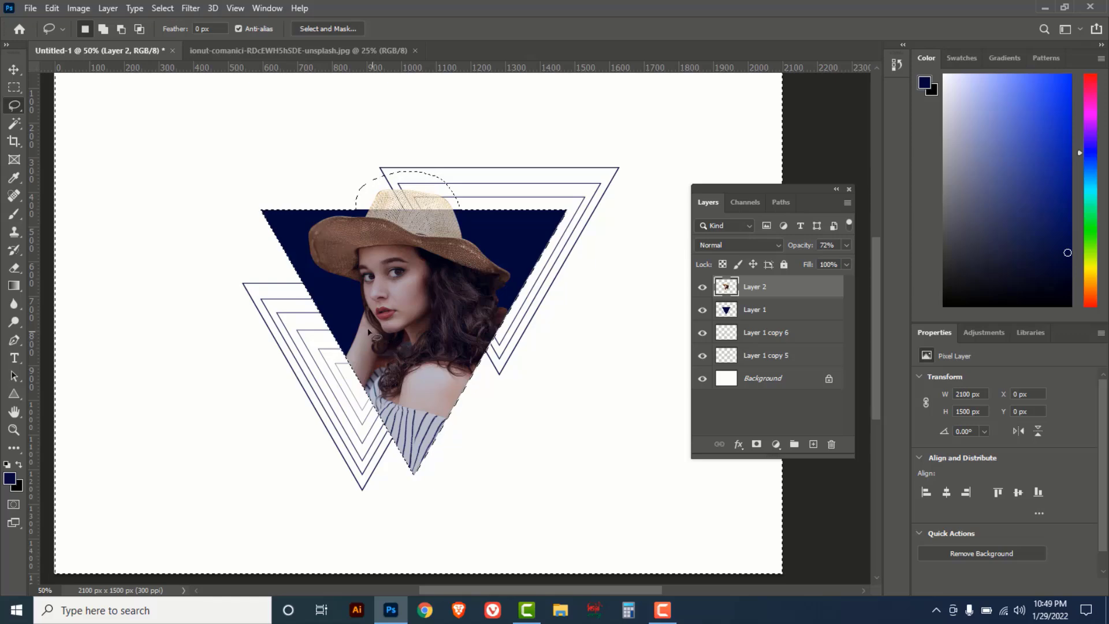
click(159, 9)
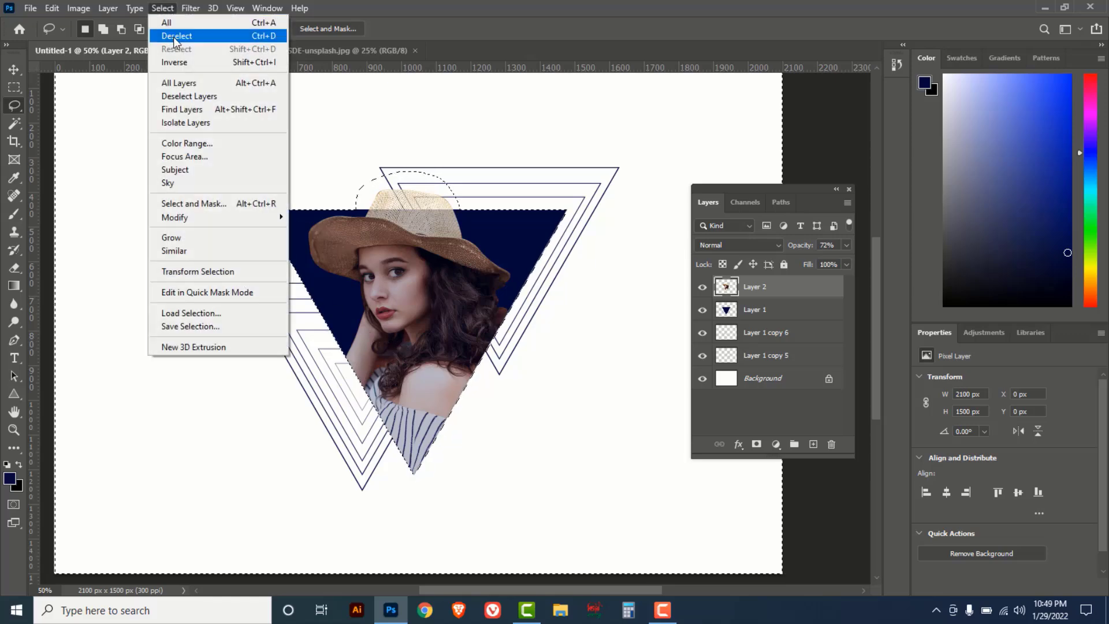
click(175, 37)
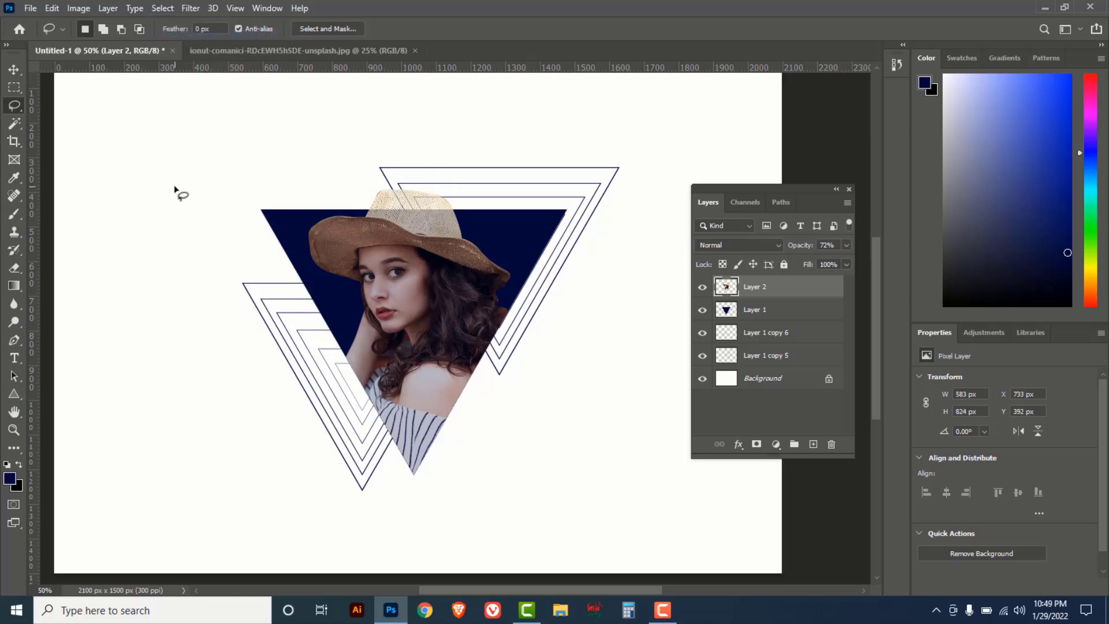
click(846, 246)
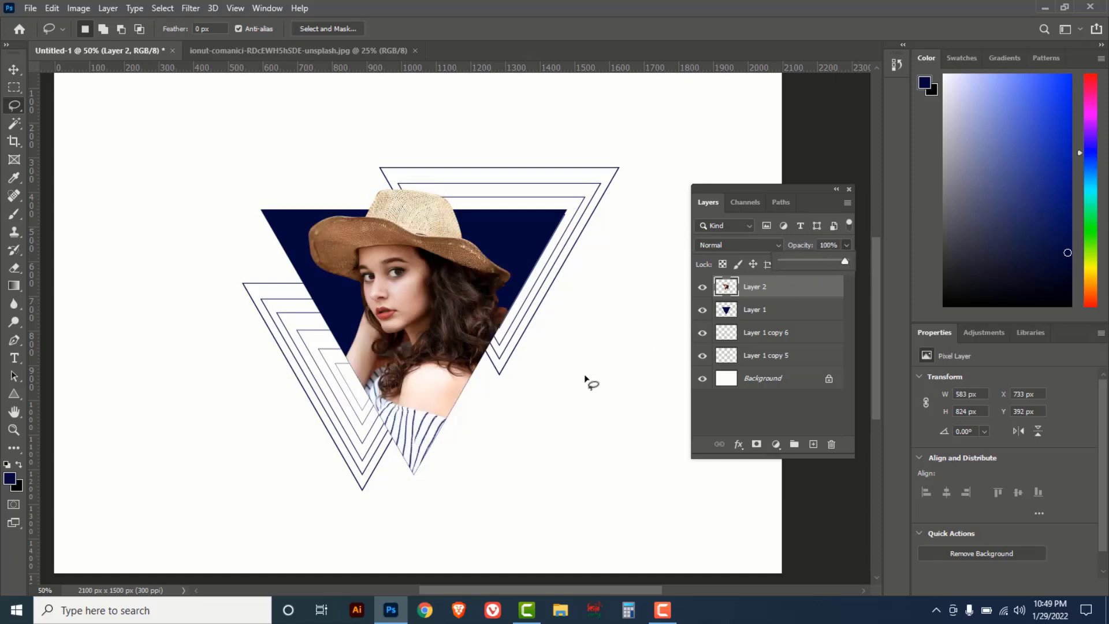
- Open the brush 3 image from the candle folder
click(31, 8)
click(30, 8)
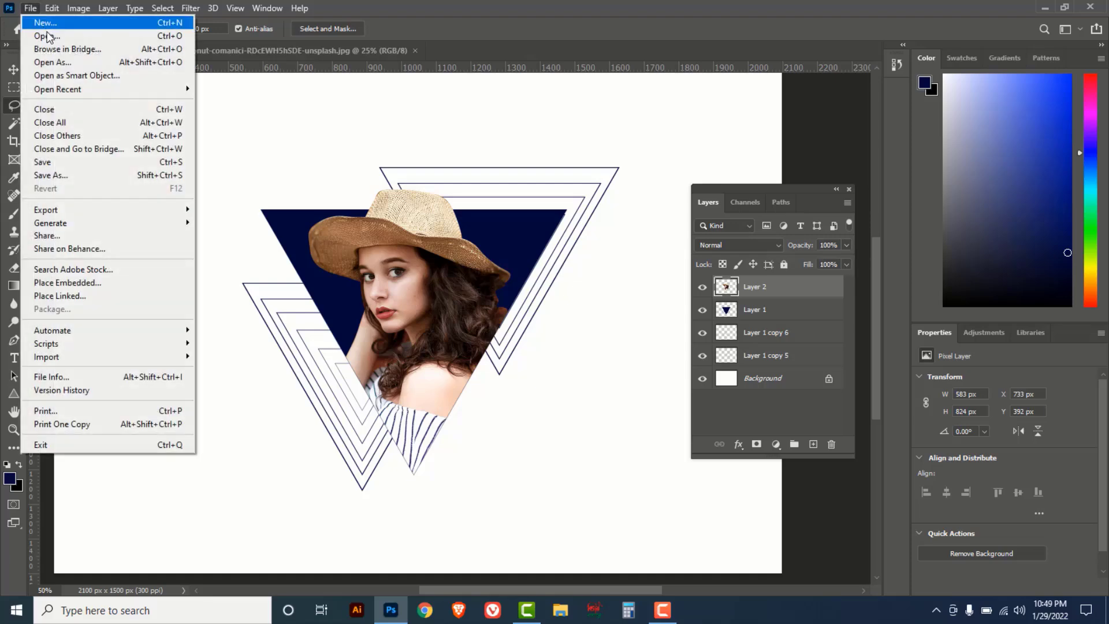
click(49, 36)
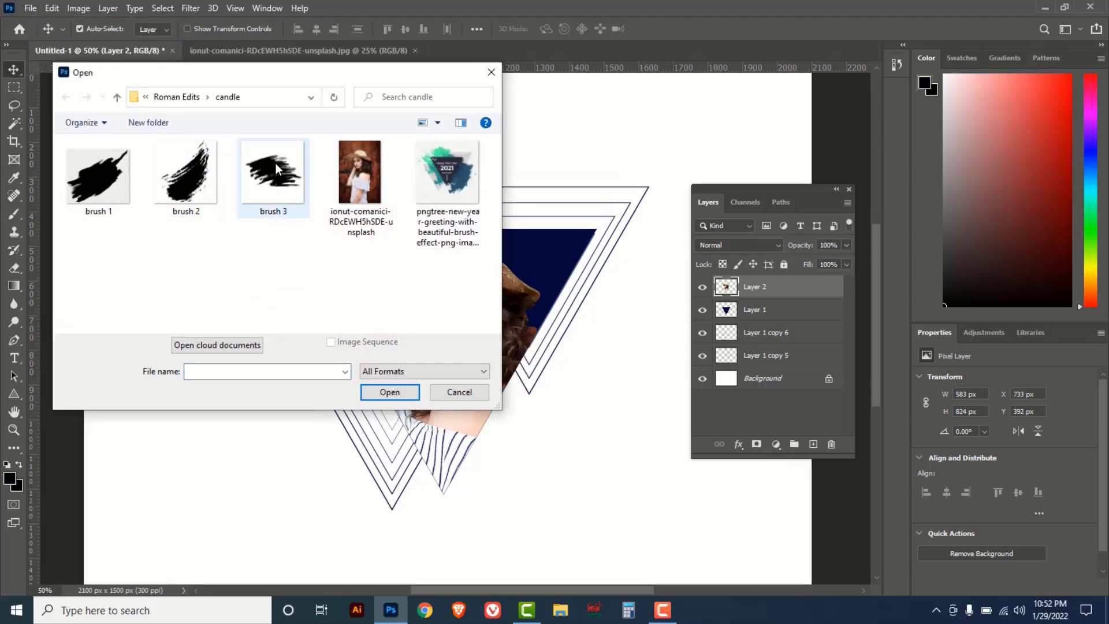
click(275, 162)
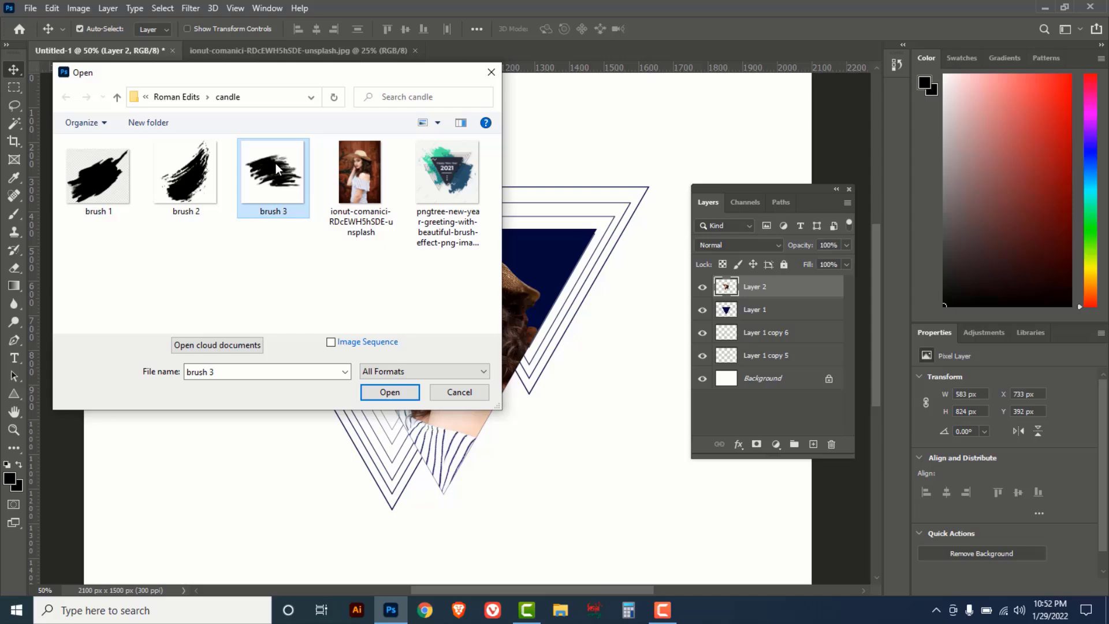
click(381, 395)
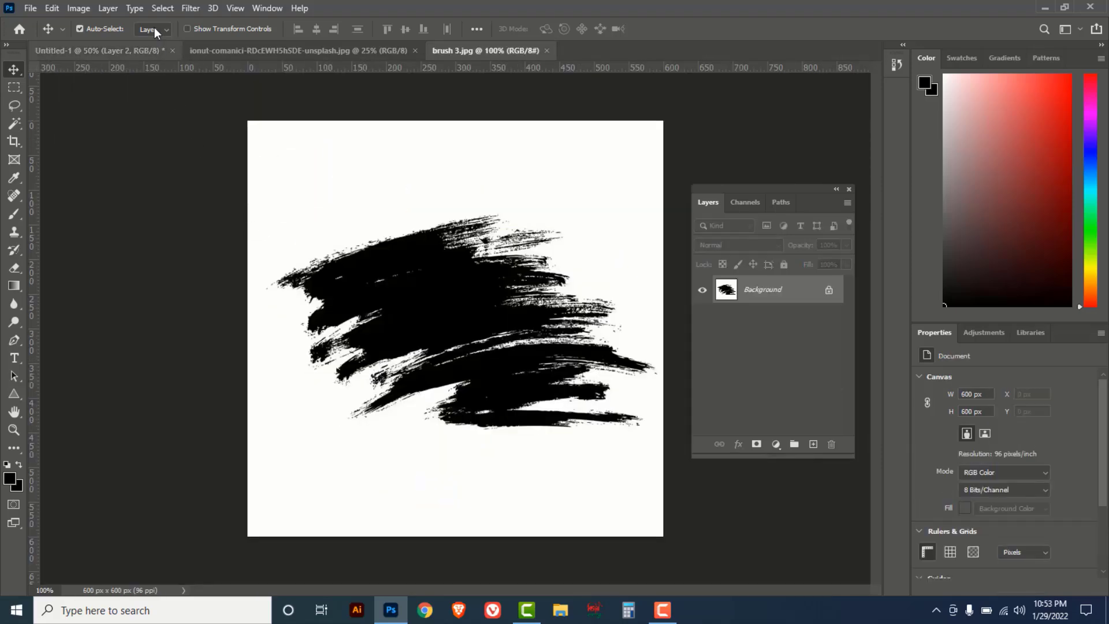
- Select the black brush stroke by Color Range, using sampled colors with a fuzziness of 84
click(162, 8)
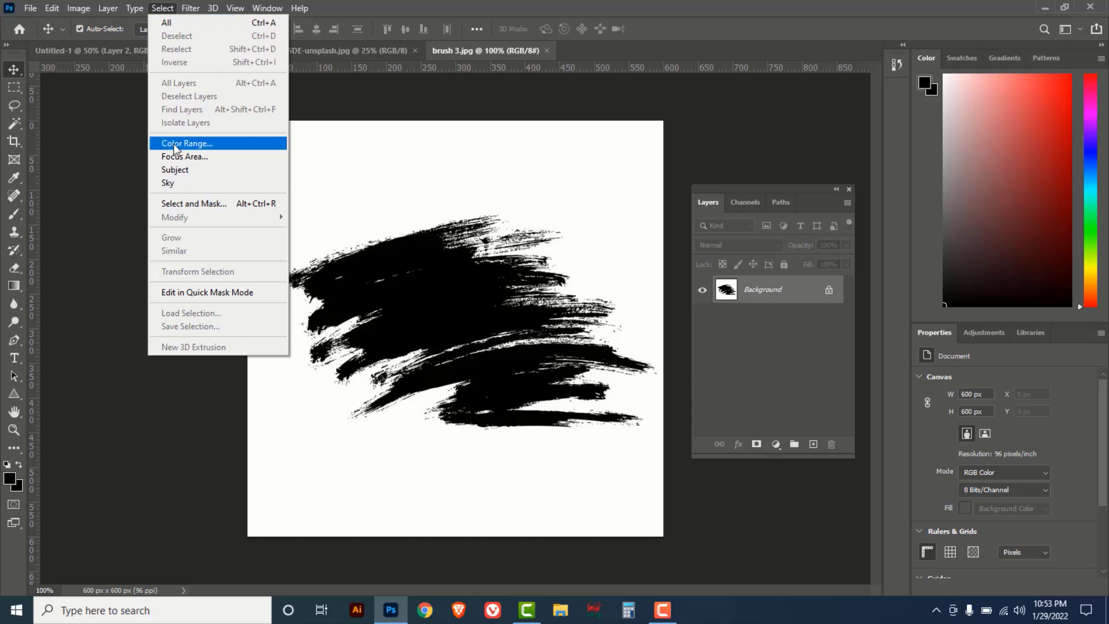
click(192, 145)
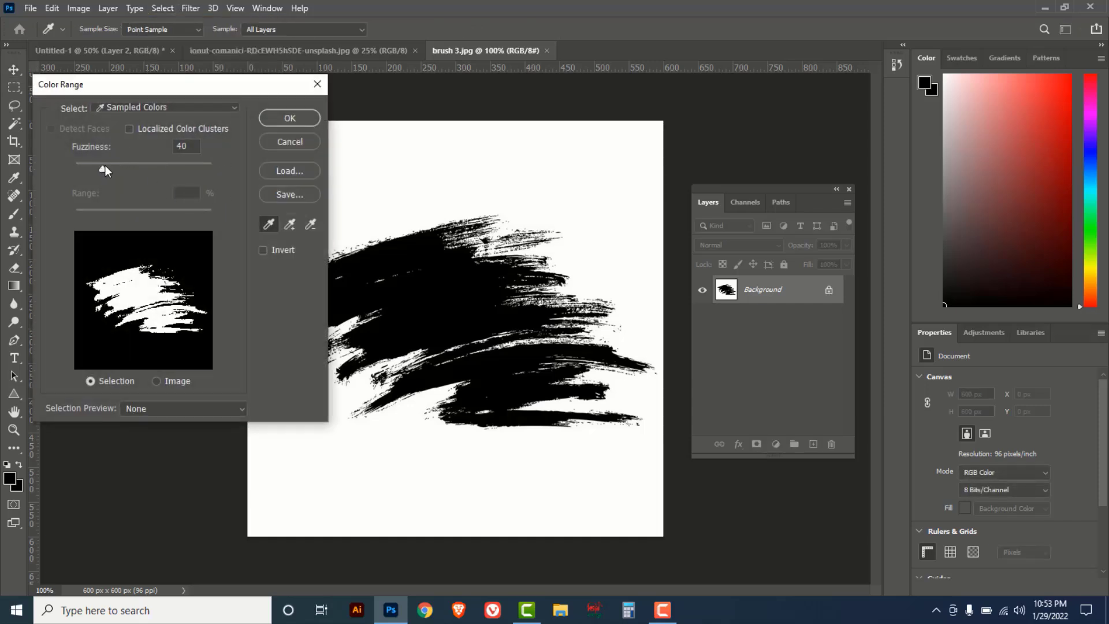
drag(103, 168, 79, 168)
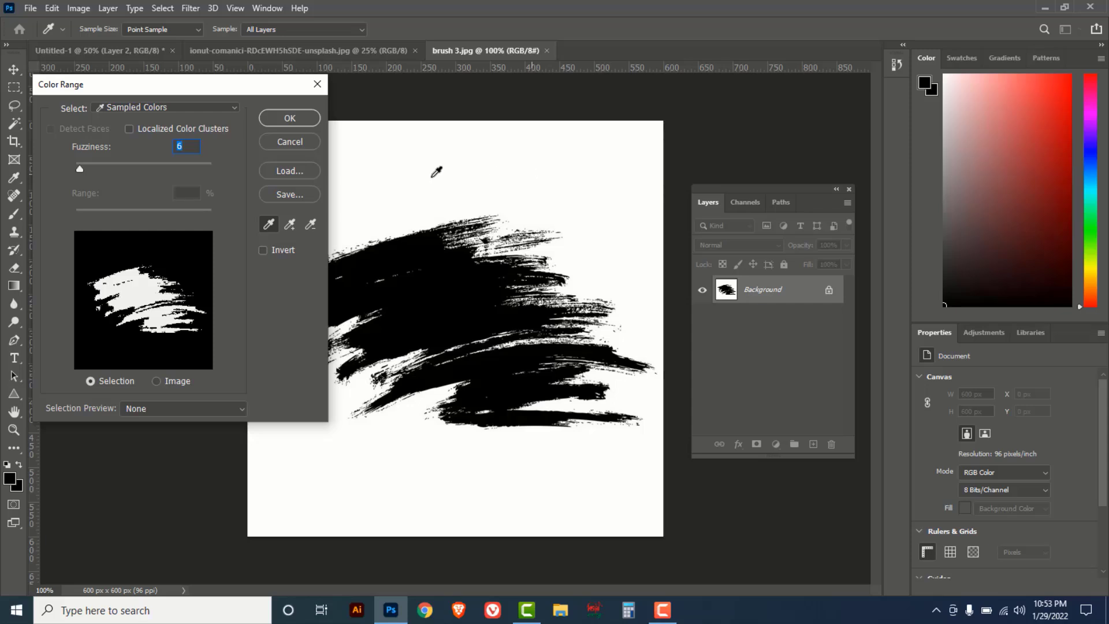
drag(79, 169, 121, 172)
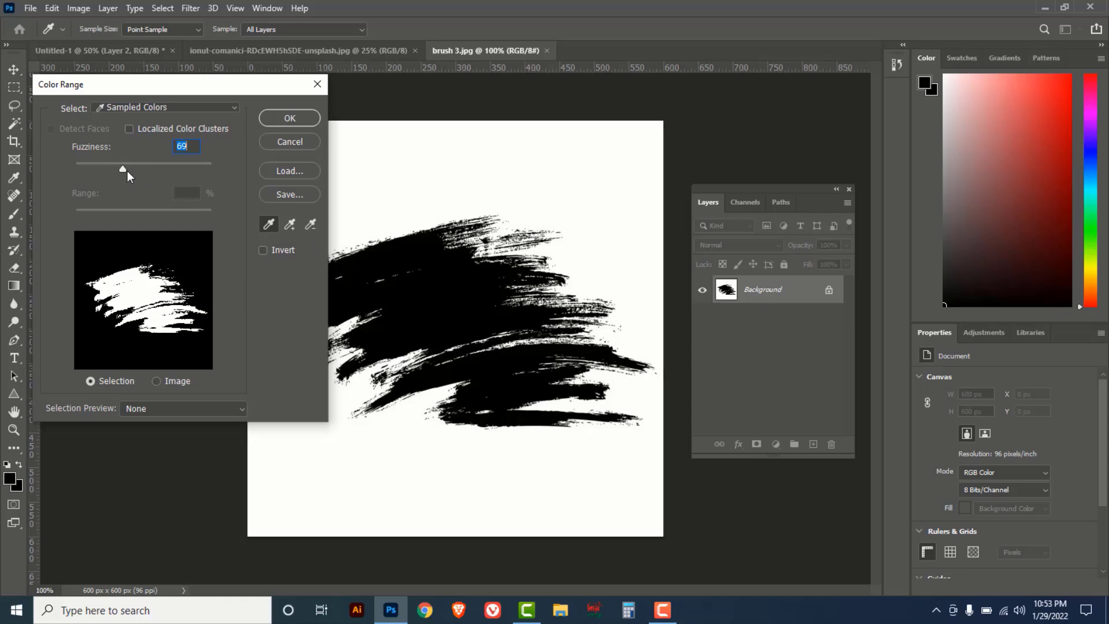
drag(123, 168, 134, 170)
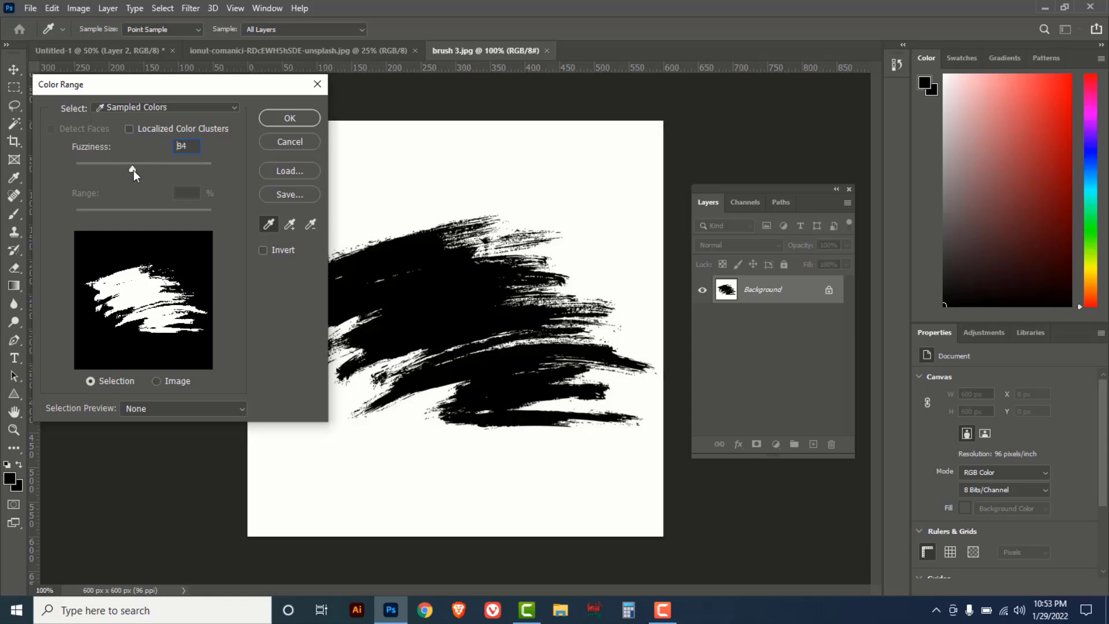
click(290, 119)
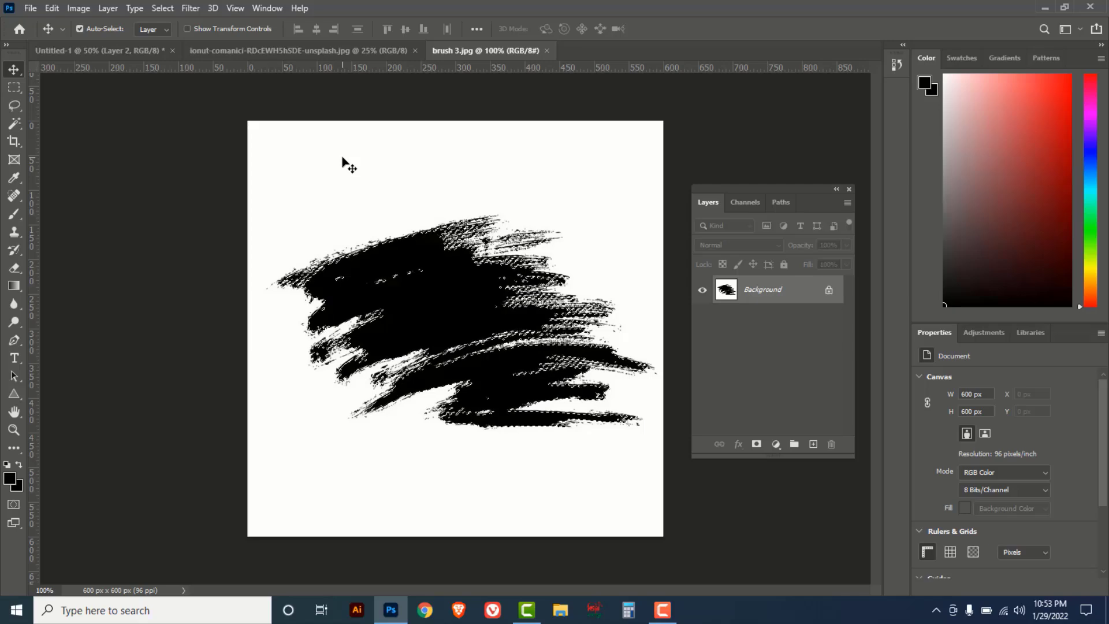
- Move the selected brush stroke into the Untitled-1 portrait document with the Move tool
right_click(15, 77)
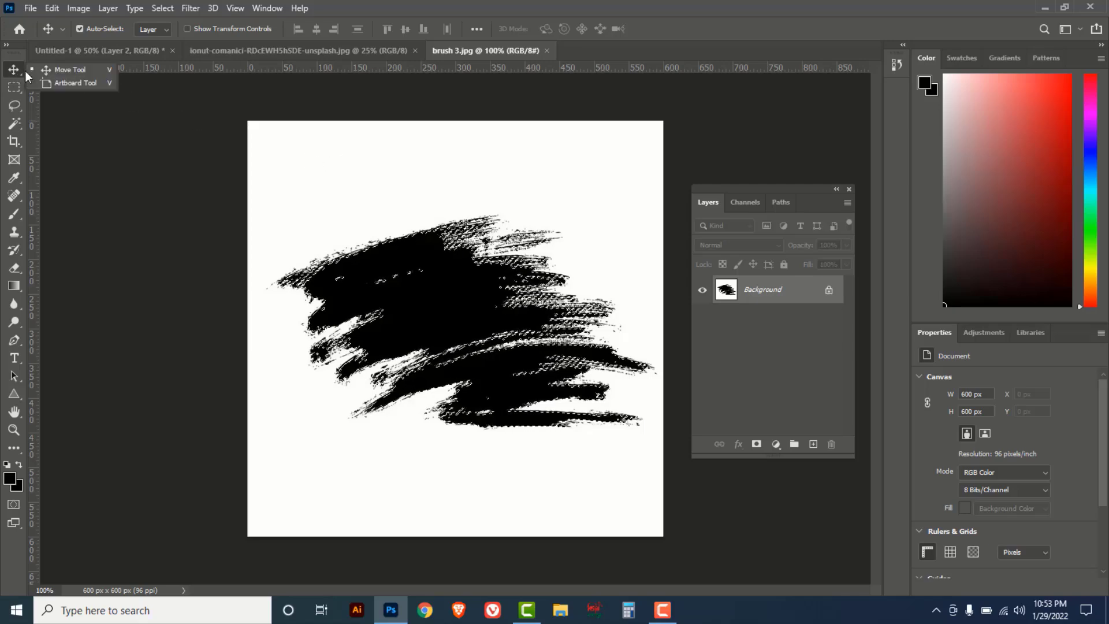
click(76, 73)
drag(386, 241, 131, 51)
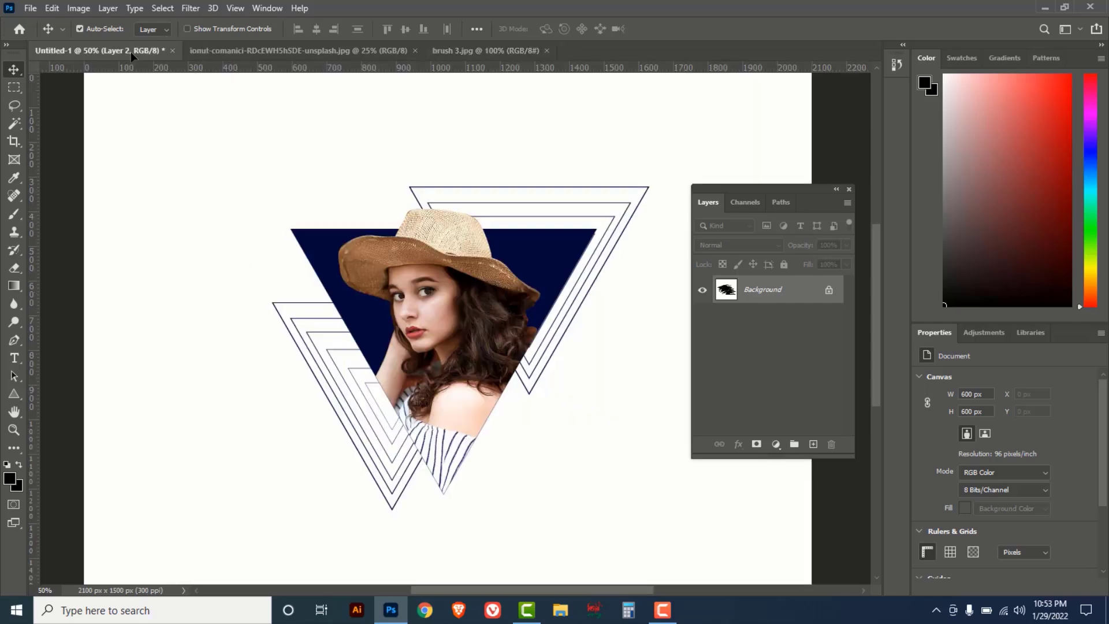
drag(383, 319, 384, 321)
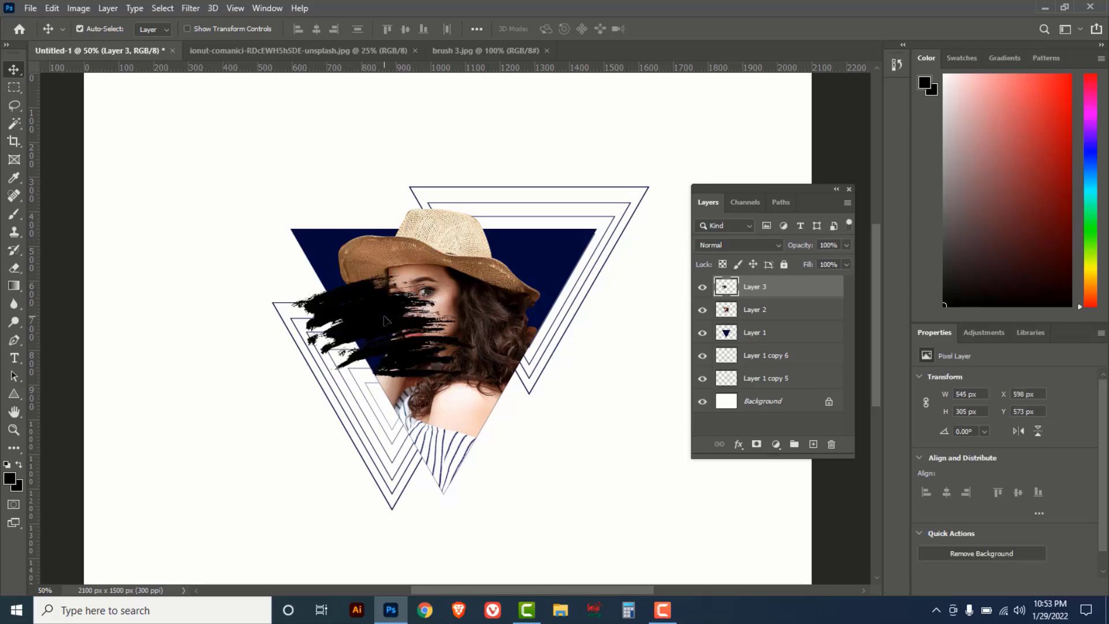
- Enlarge the brush stroke to about 261% over the triangles and place its layer directly above the Background
key(ctrl)
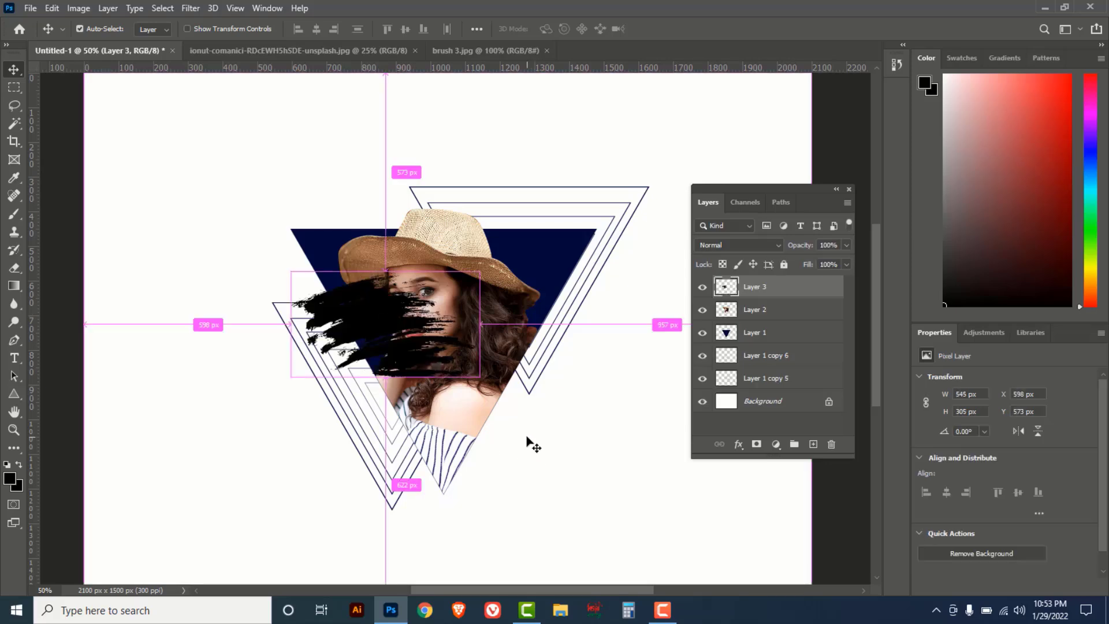
key(ctrl+t)
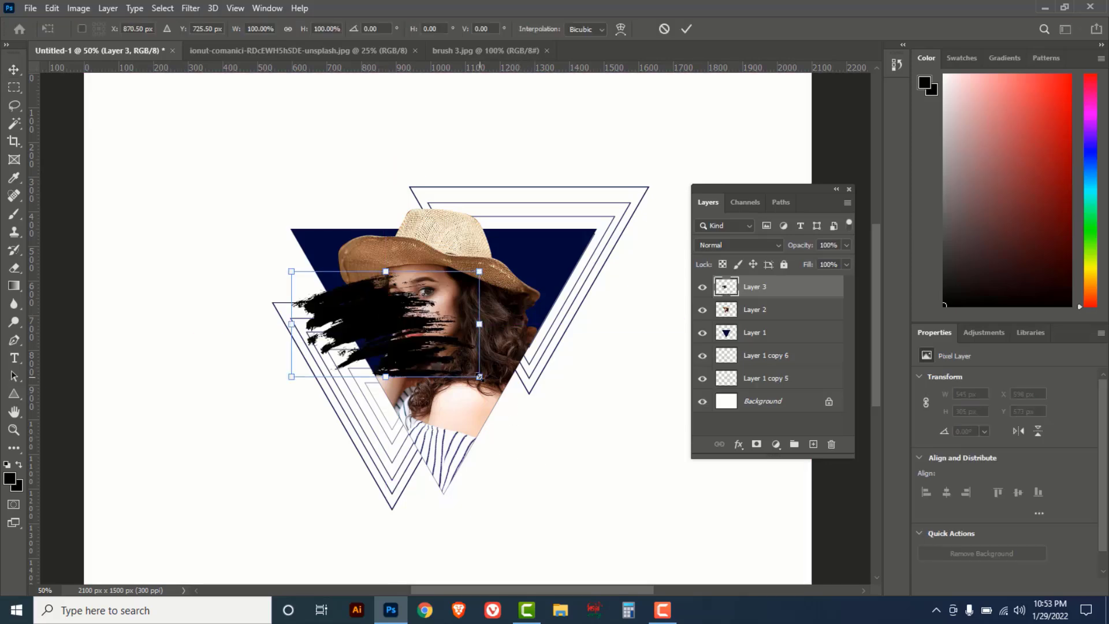
drag(479, 376, 582, 462)
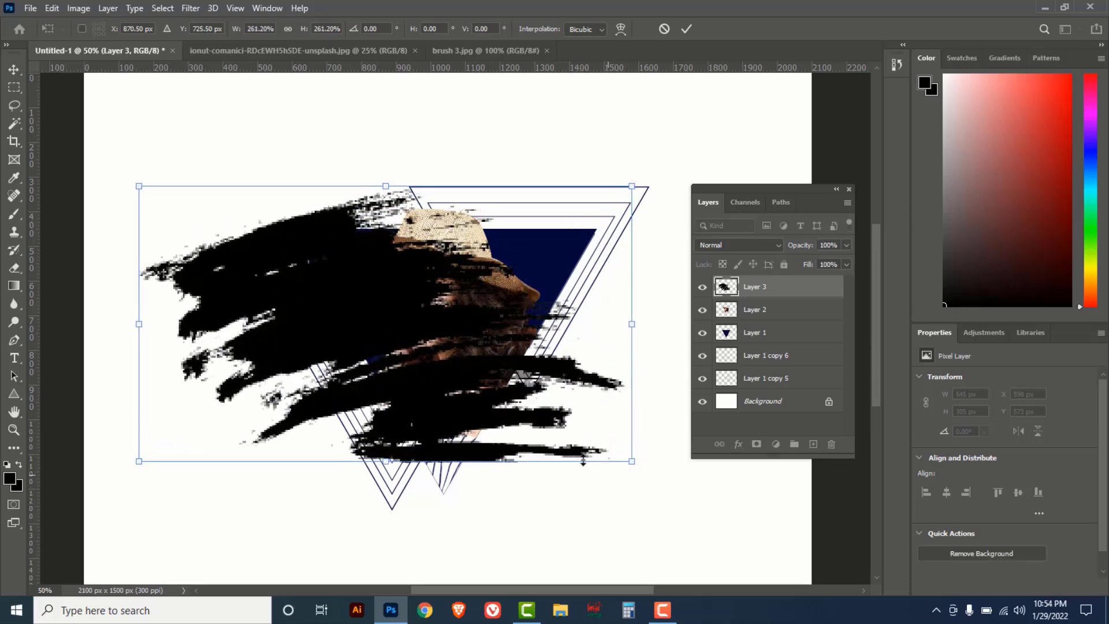
drag(389, 312, 449, 298)
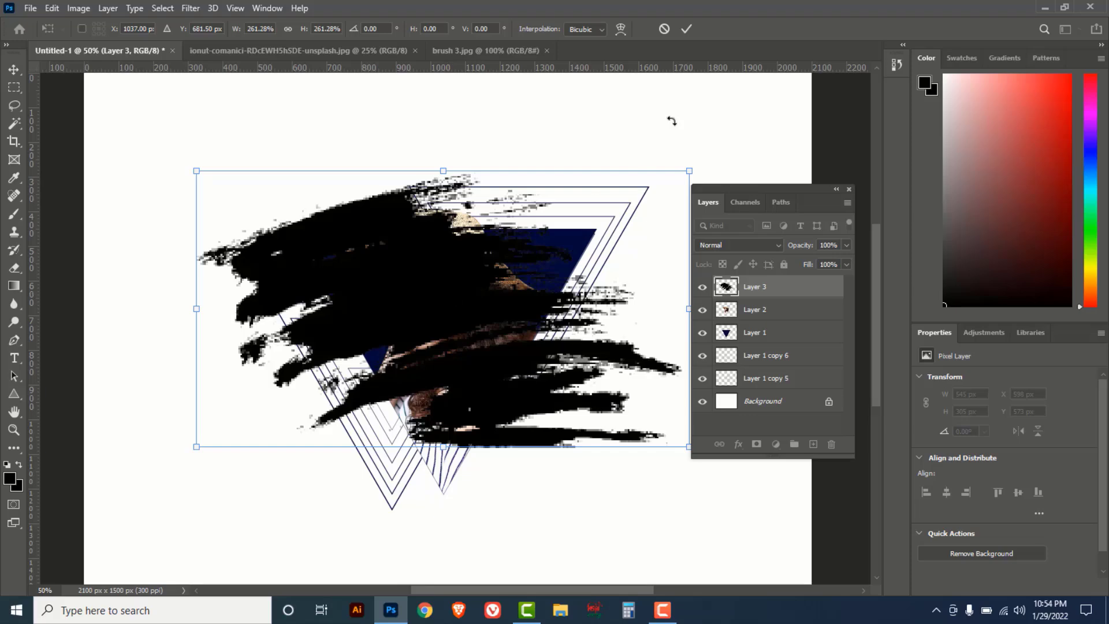
click(686, 30)
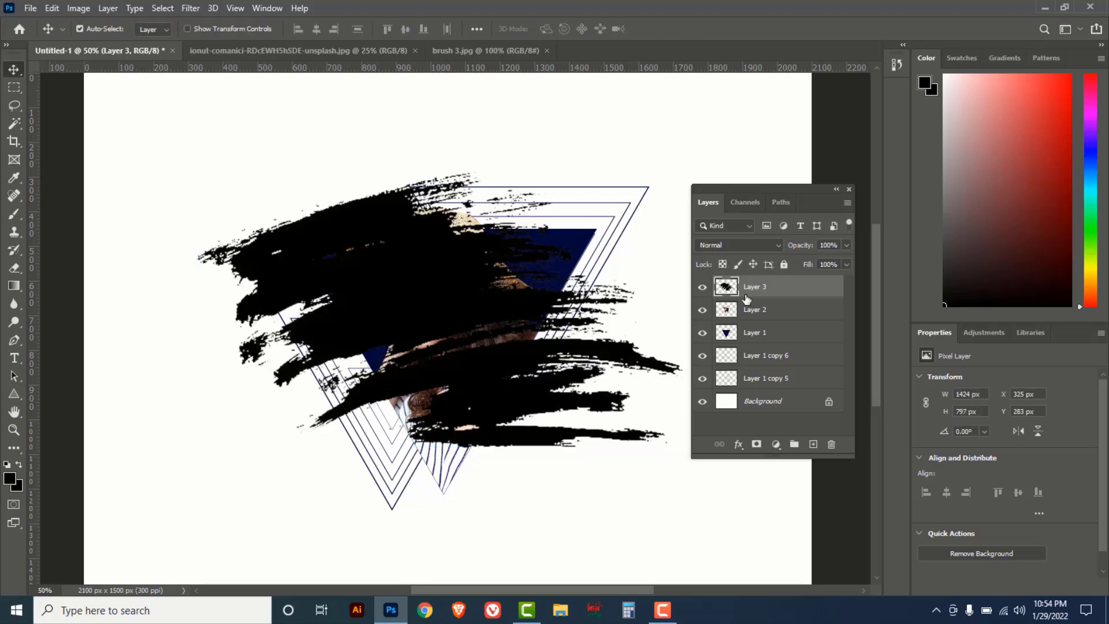
mouse_move(776, 294)
mouse_down()
mouse_move(787, 290)
mouse_move(795, 387)
mouse_up()
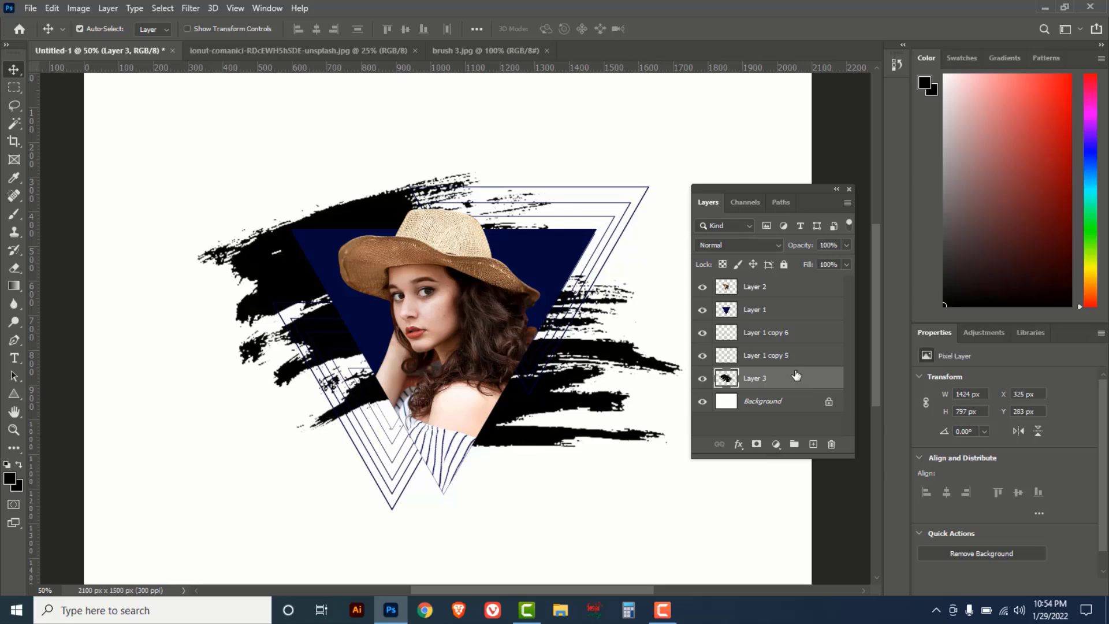
- Add a Gradient Overlay effect to the brush stroke's Layer 3
click(738, 451)
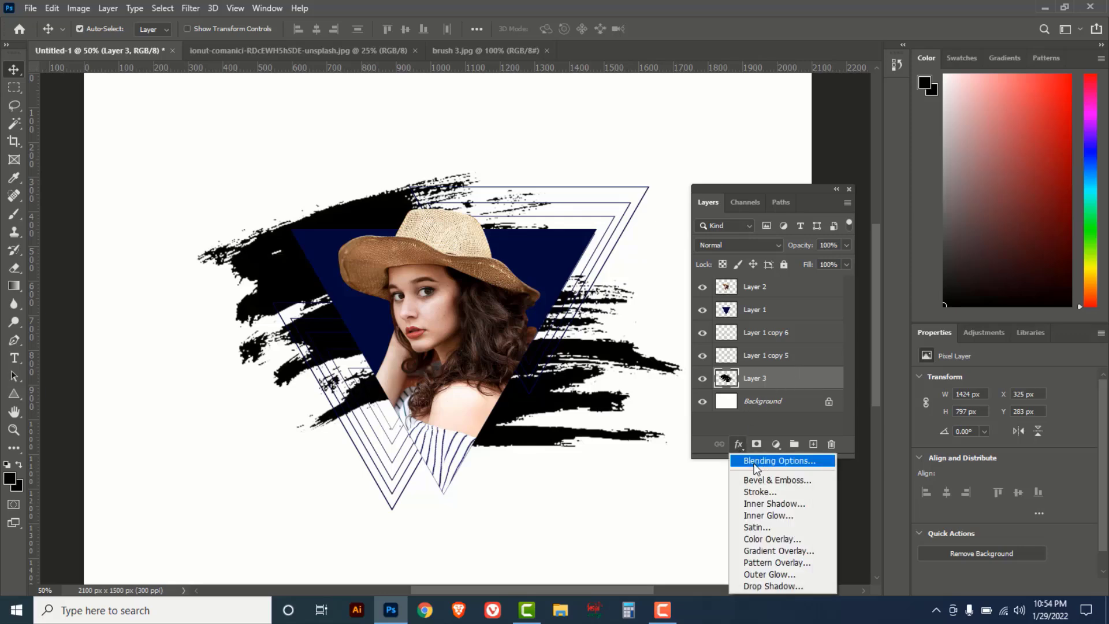
click(754, 463)
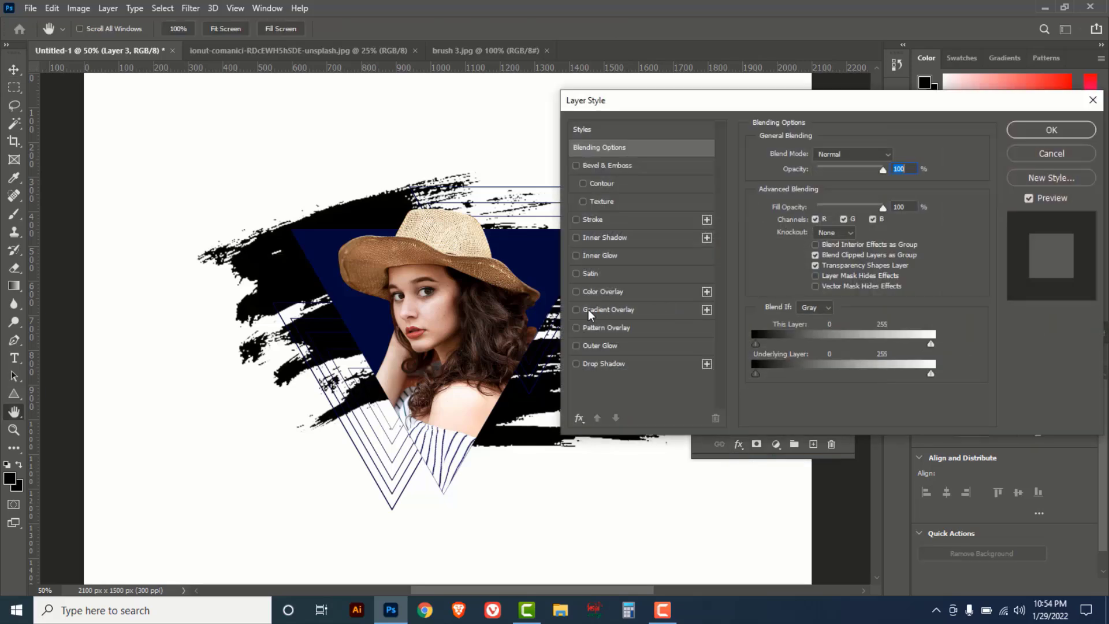
click(626, 311)
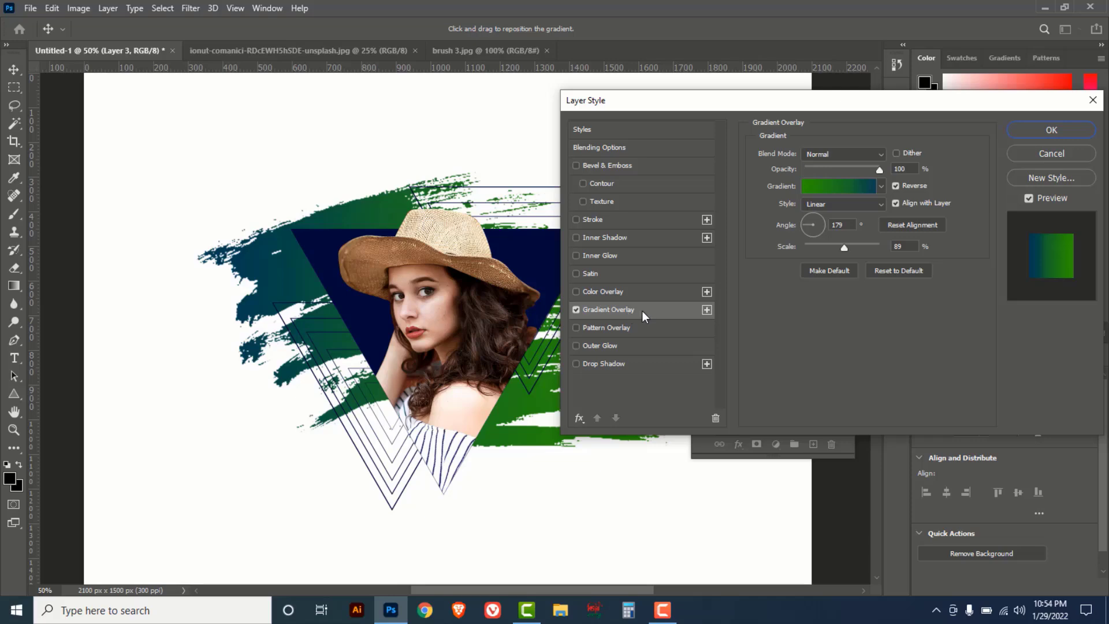
- Change the overlay gradient's starting color stop at location 0% to yellow, ffd200
click(837, 189)
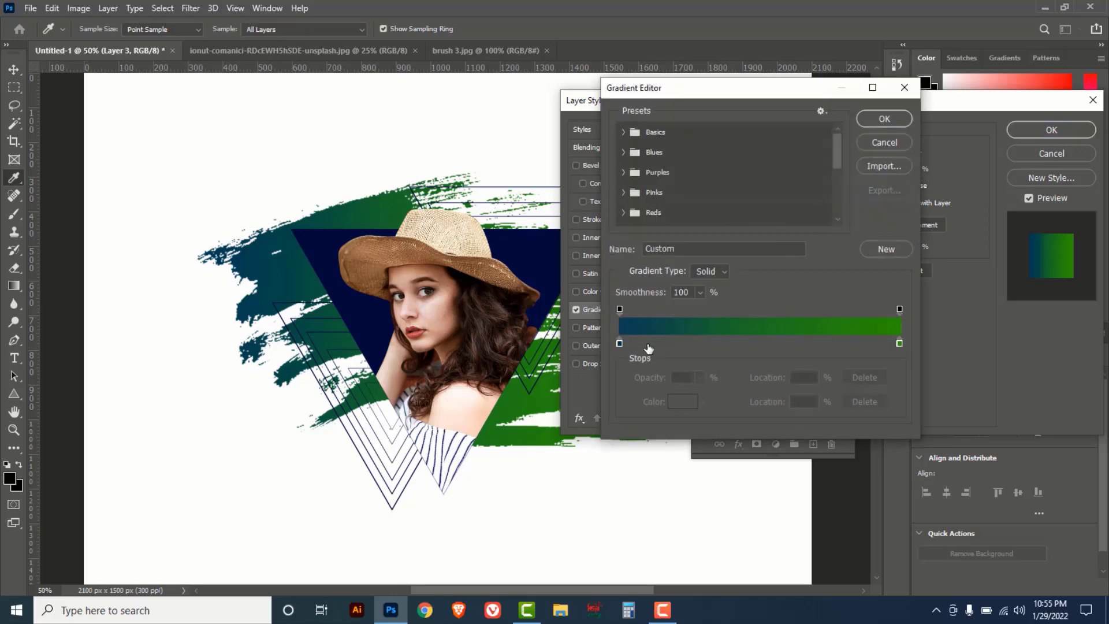
click(619, 341)
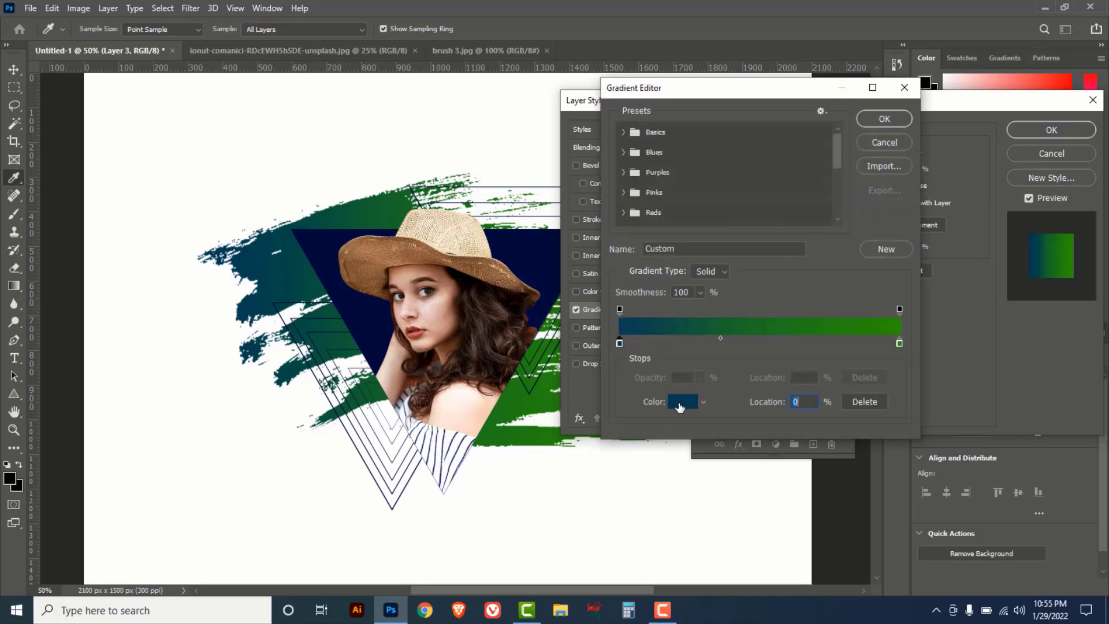
click(680, 401)
click(776, 284)
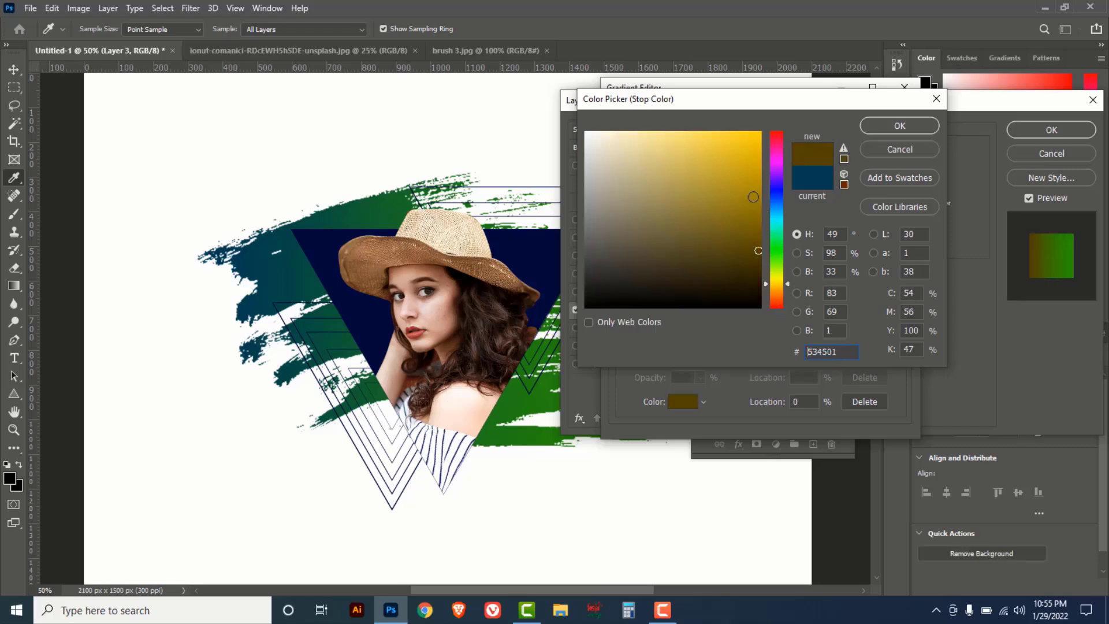
click(748, 189)
drag(747, 189, 772, 122)
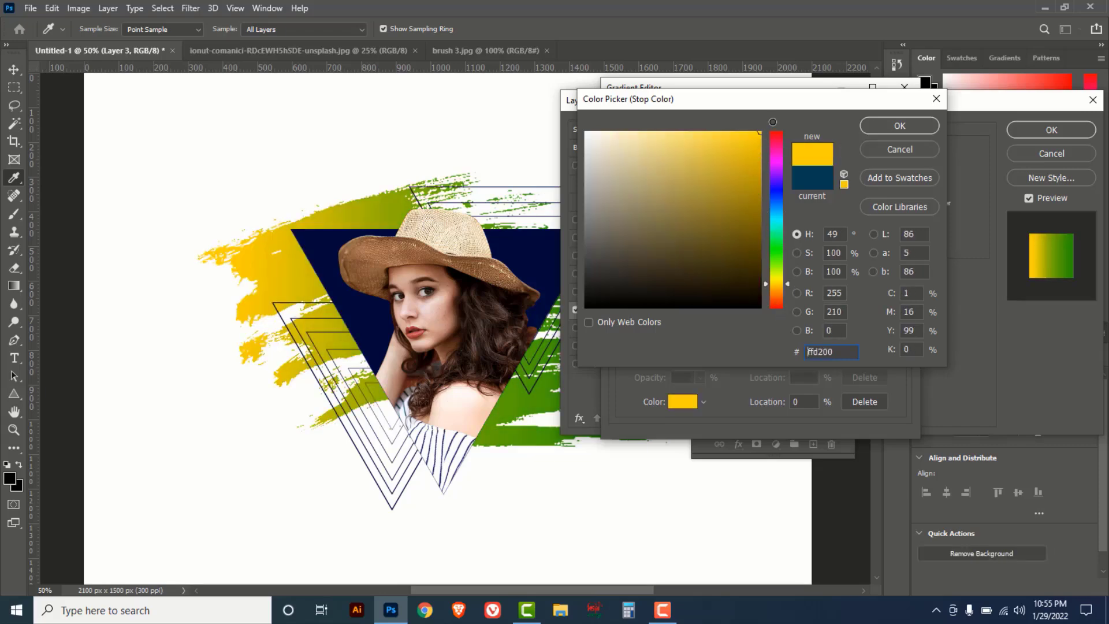
click(891, 149)
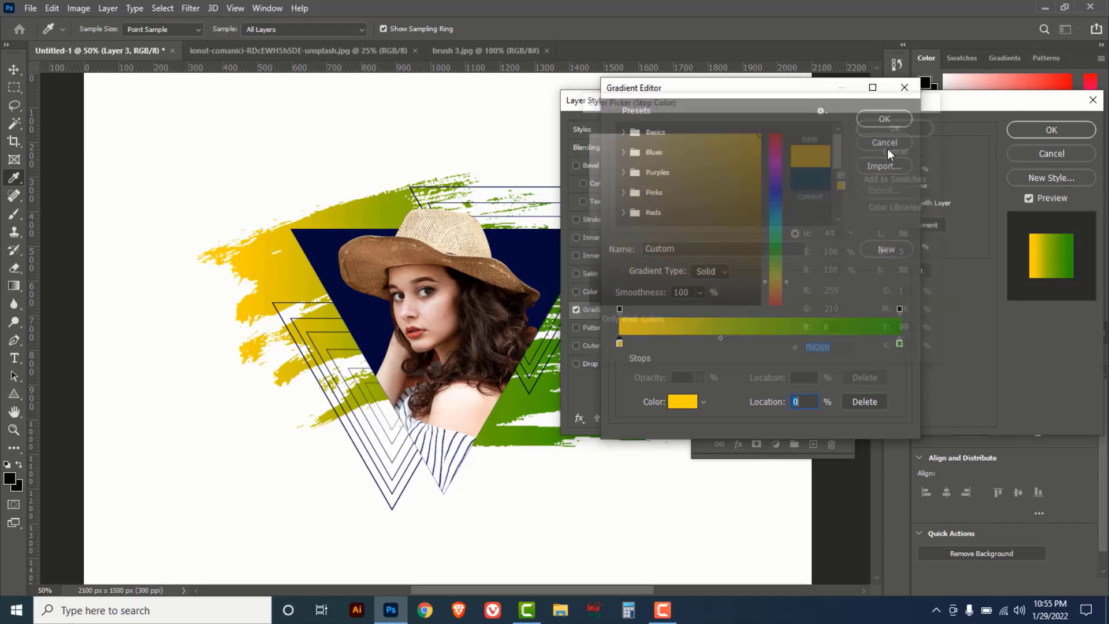
- Change the overlay gradient's ending color stop at location 100% to red, d60000, and apply the Gradient Overlay to Layer 3
click(899, 343)
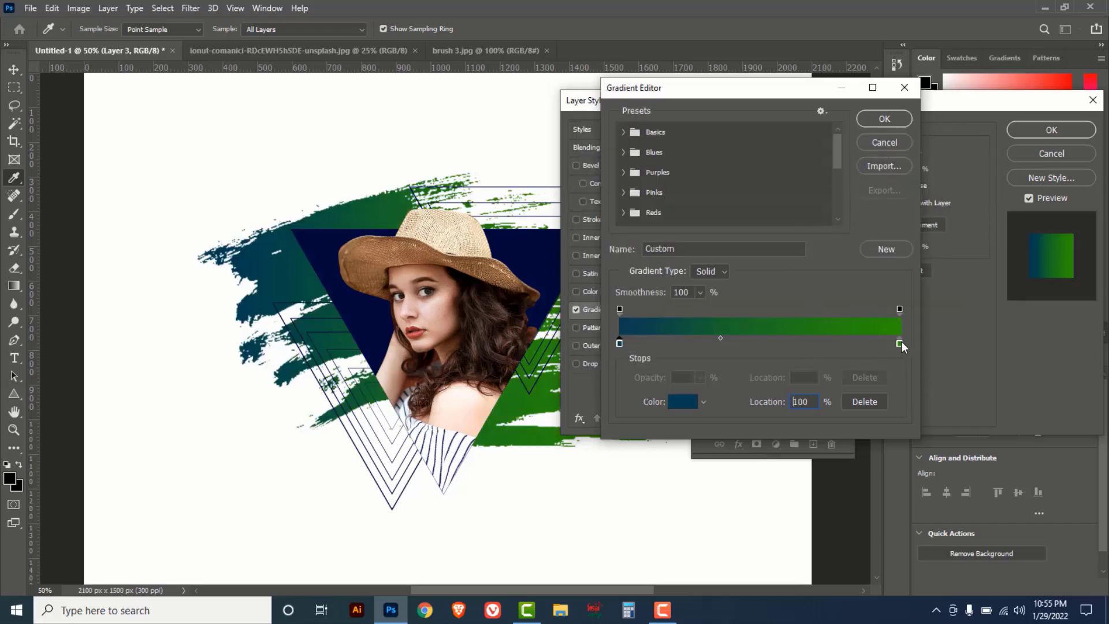
click(683, 402)
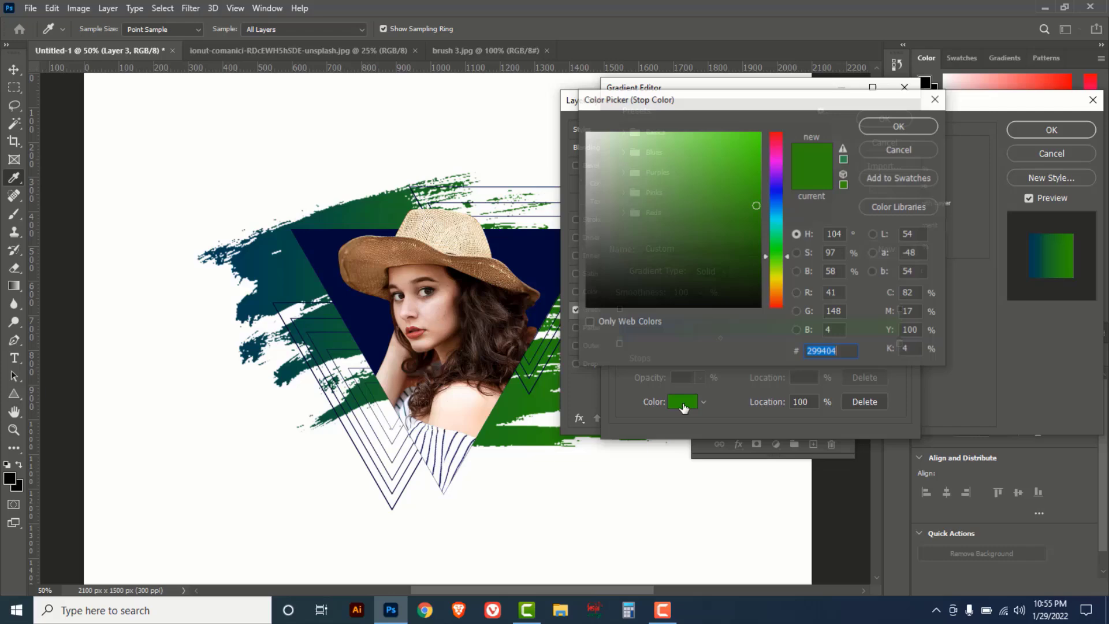
click(775, 182)
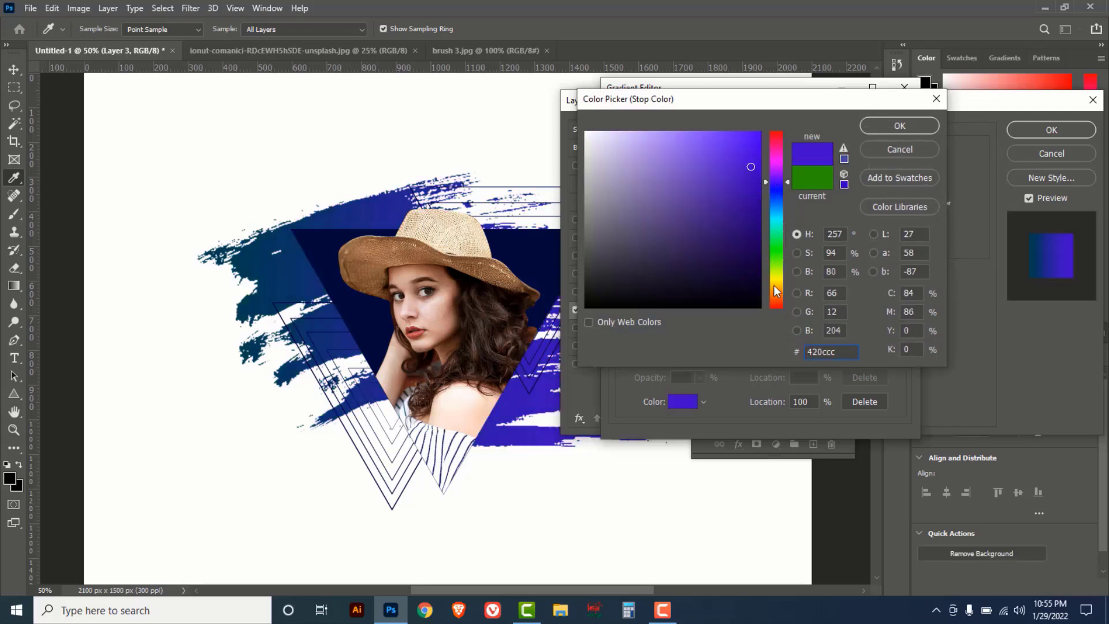
drag(774, 285, 775, 310)
click(760, 159)
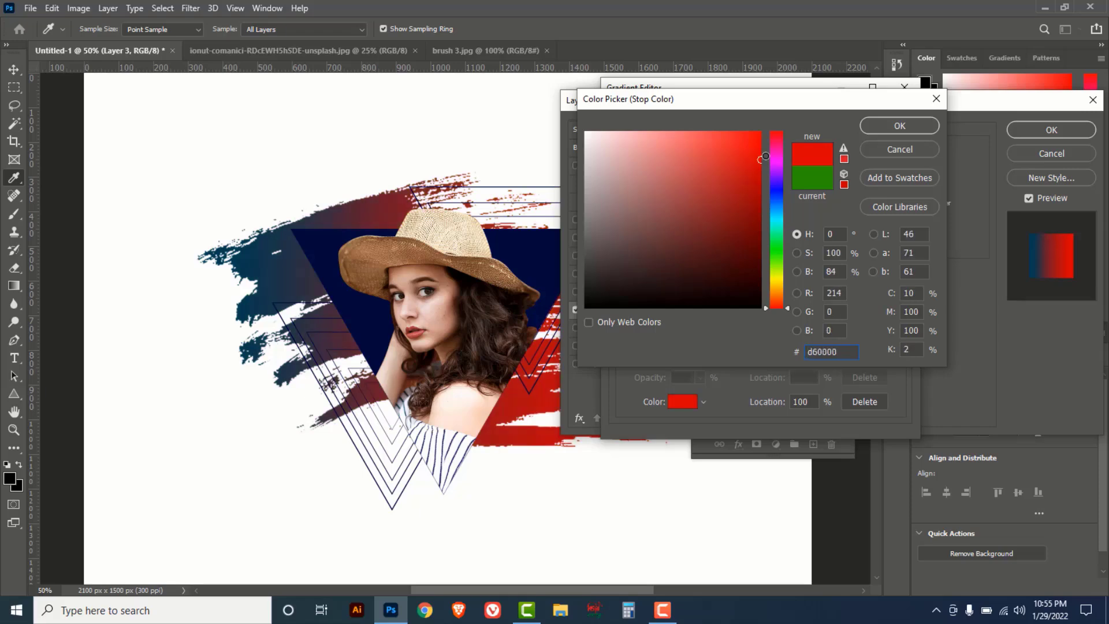
click(880, 126)
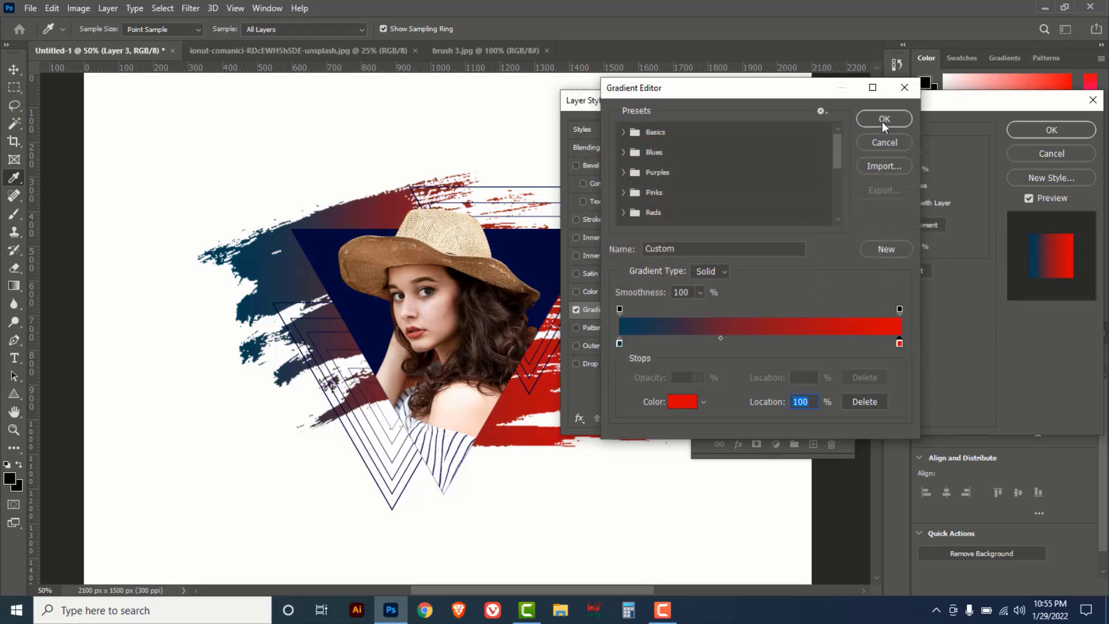
click(882, 120)
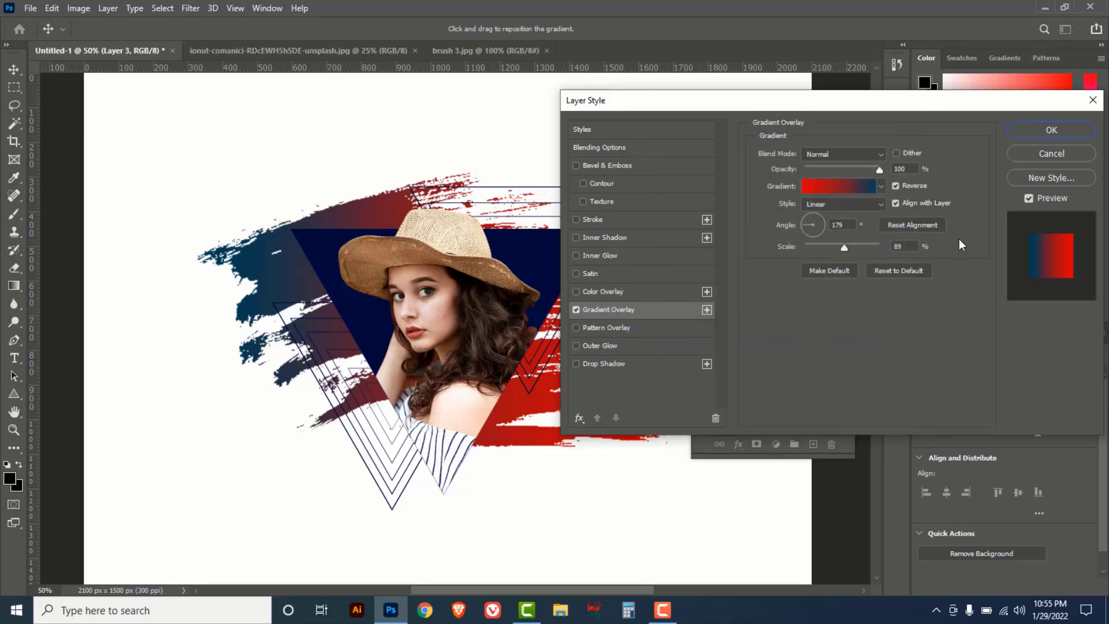
click(1051, 130)
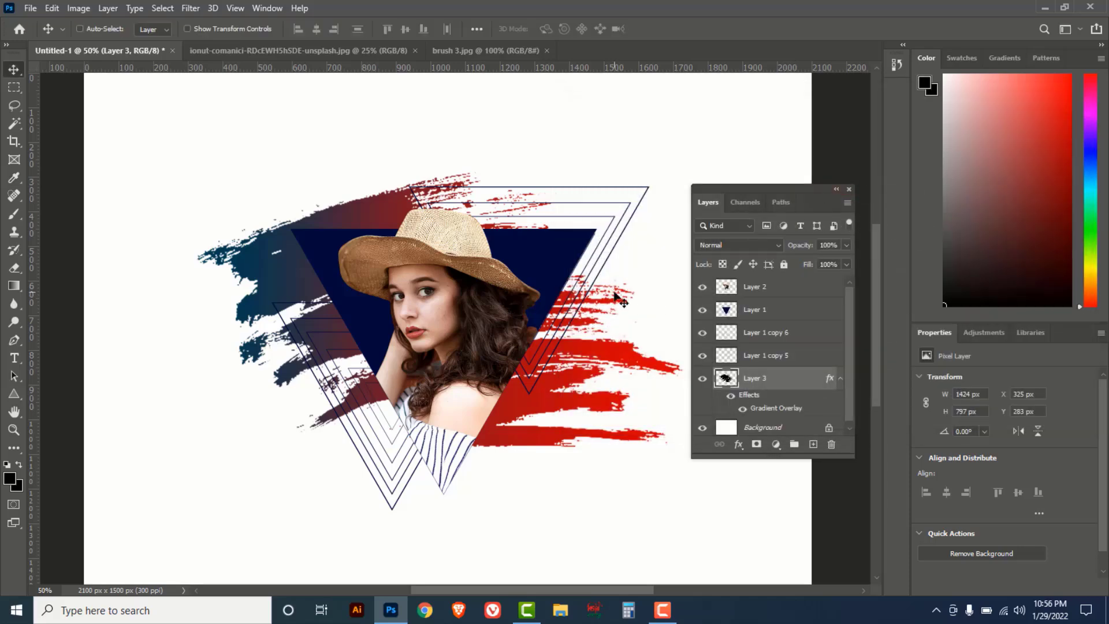
- Select the Background layer and set the Gradient tool to the Black, White preset from the Basics group
key(ctrl+minus)
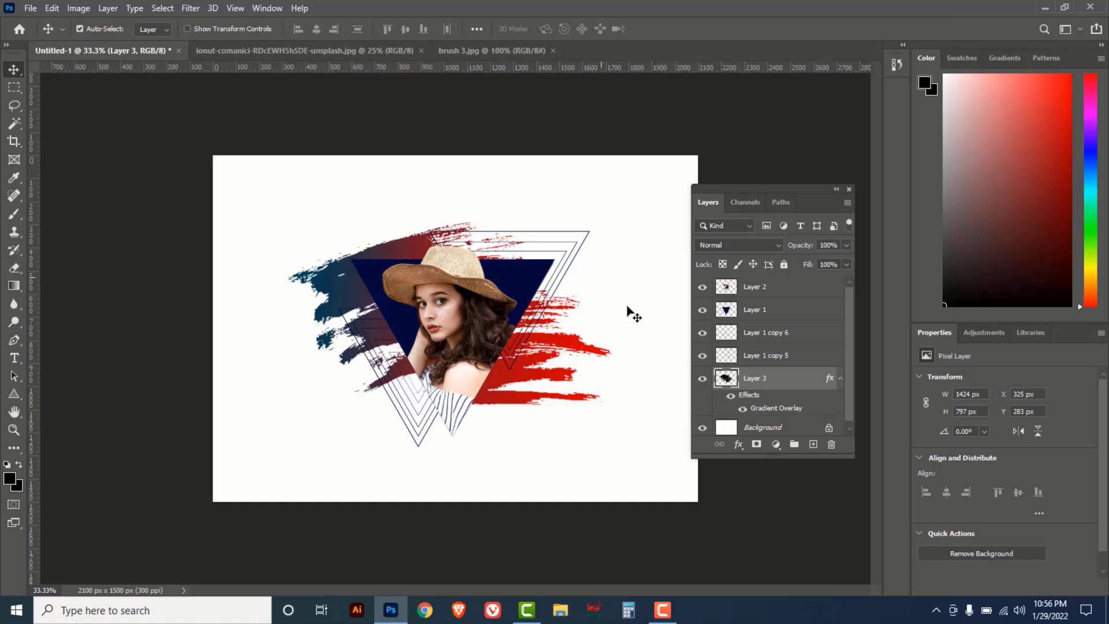
scroll(790, 364, down, 1)
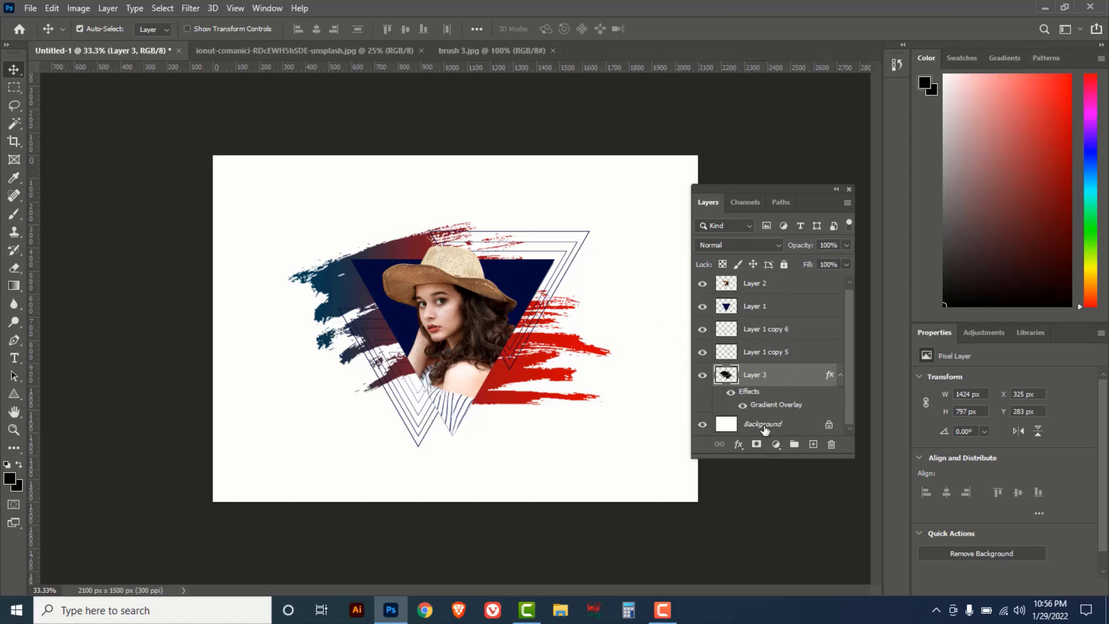
click(779, 427)
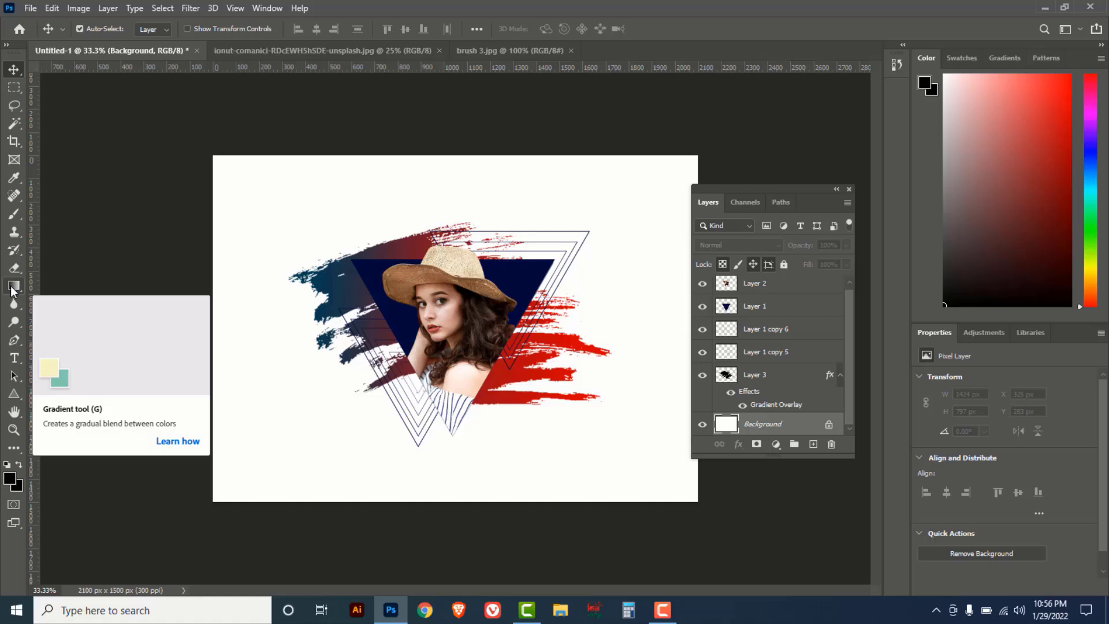
click(13, 286)
click(105, 27)
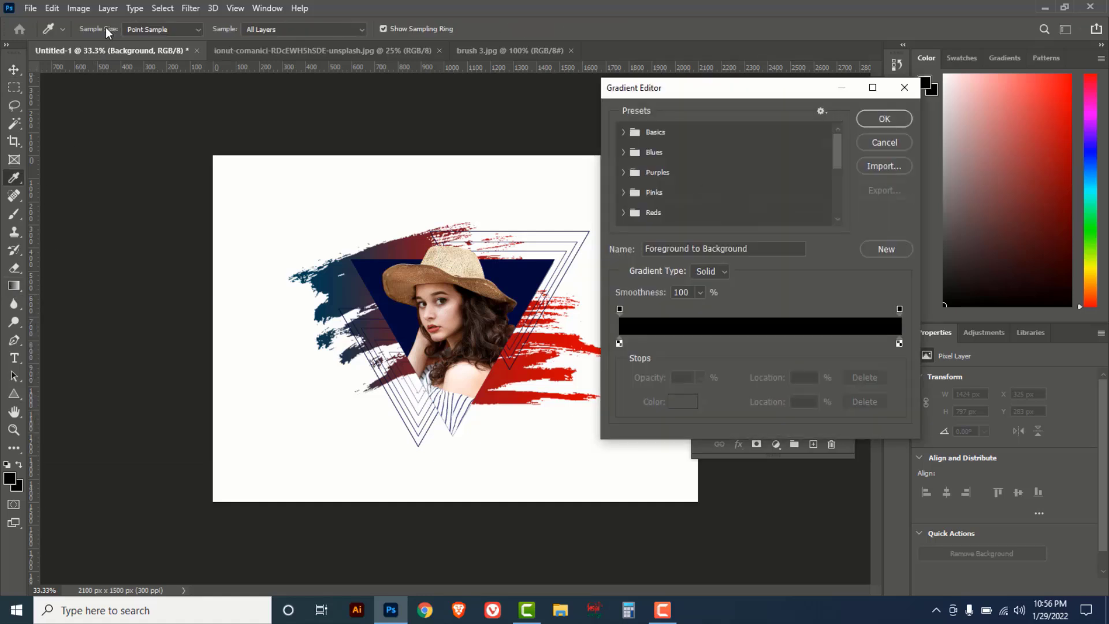
click(623, 132)
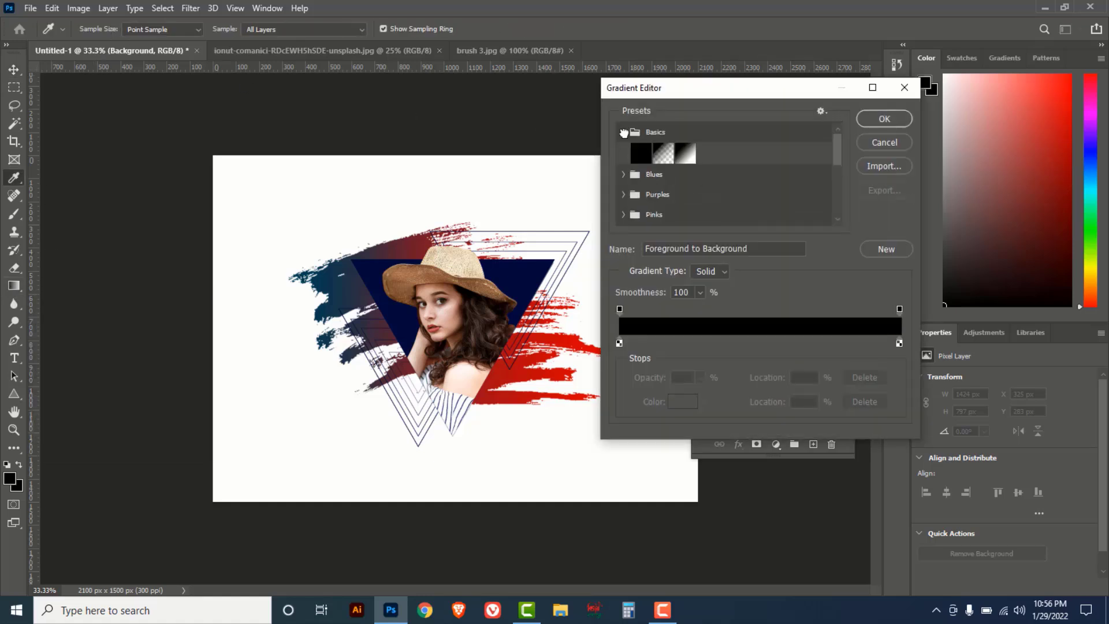
click(686, 152)
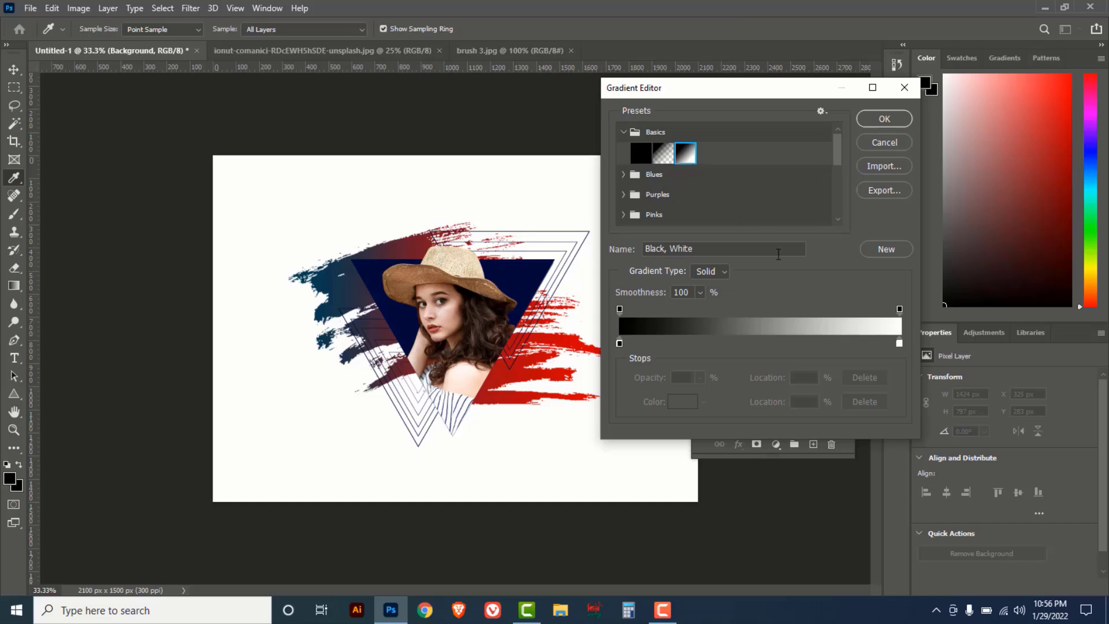
click(884, 119)
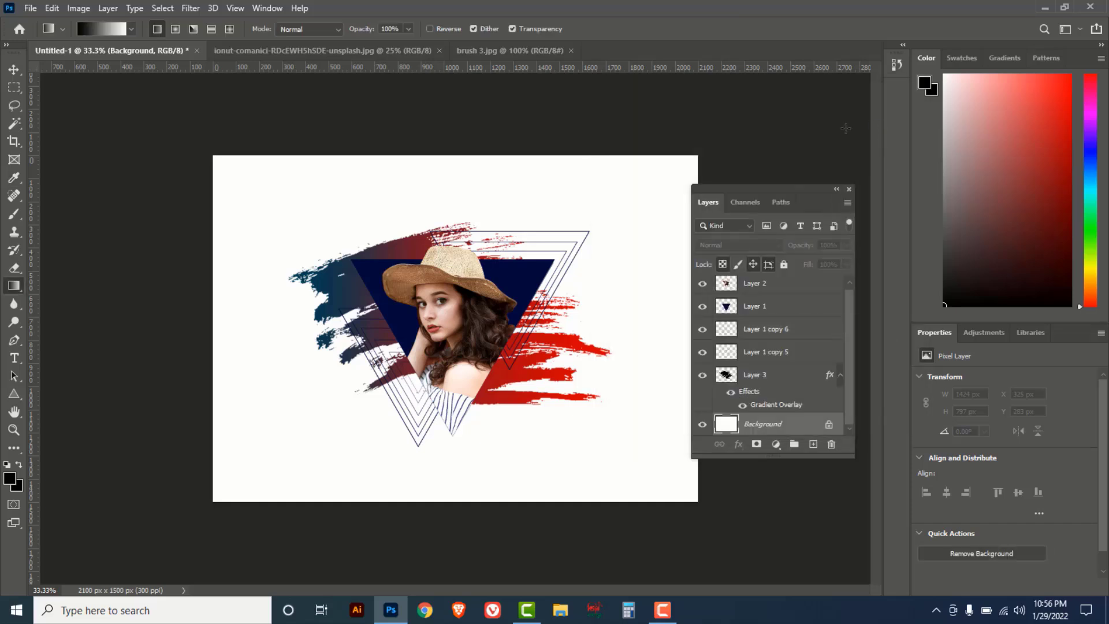
- Fill the Background with a radial gradient from the portrait's center past the canvas's lower-left corner, then redraw it with Reverse enabled
click(175, 29)
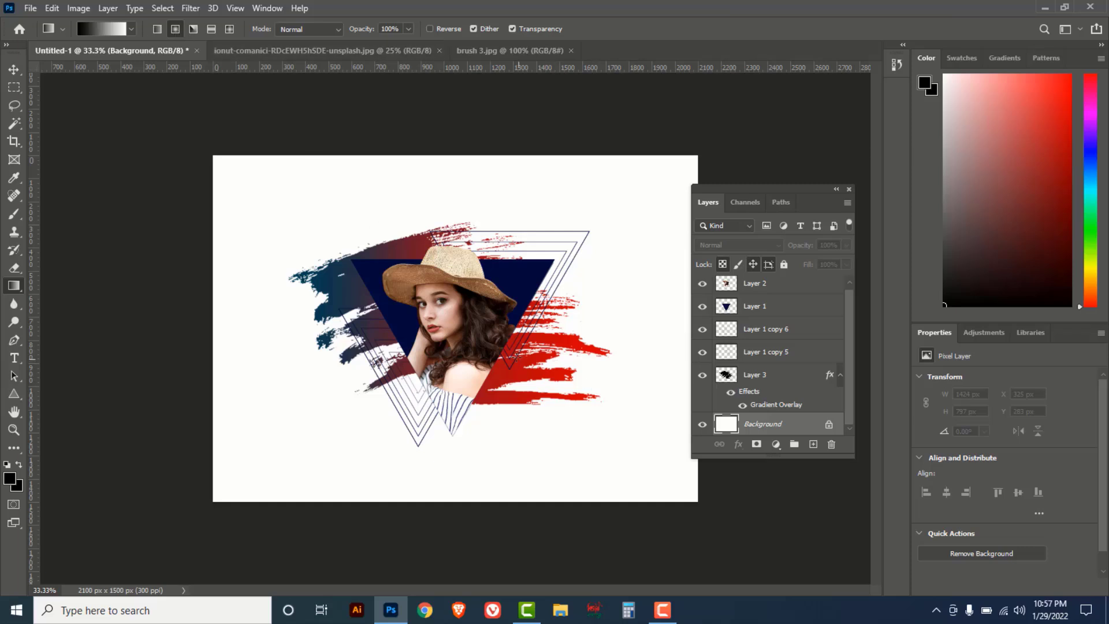
drag(468, 306, 202, 509)
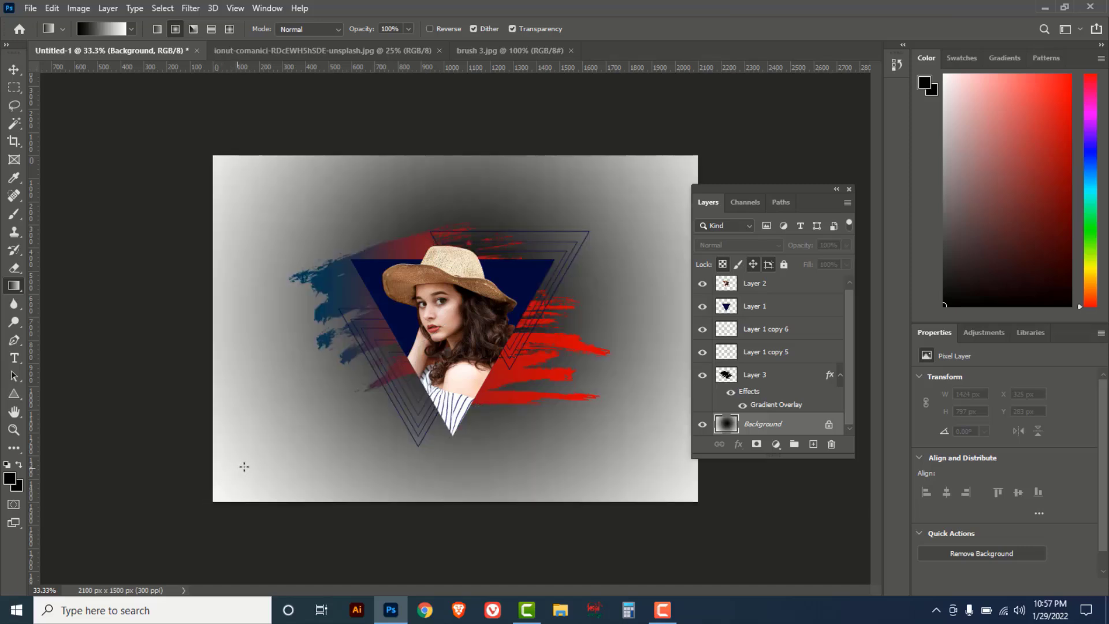
click(430, 29)
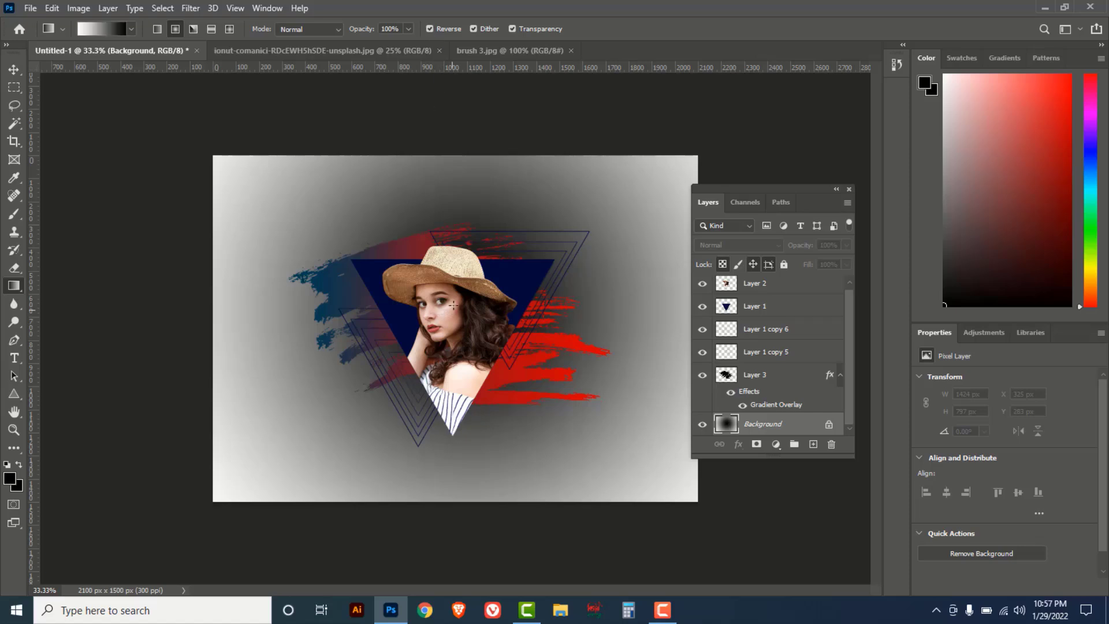
drag(449, 305, 198, 513)
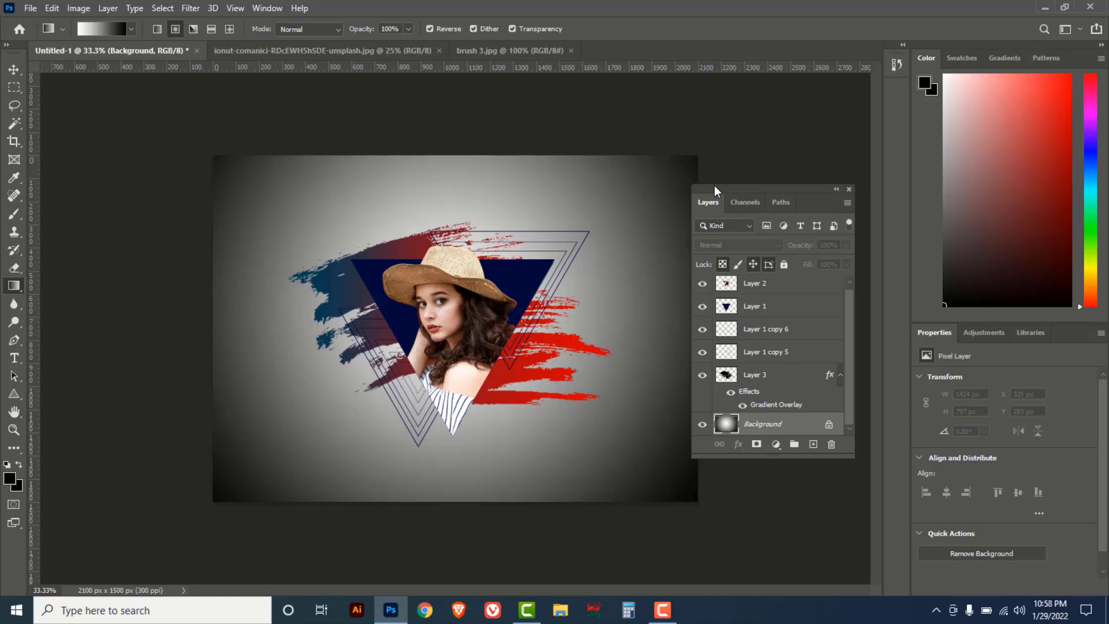
drag(713, 188, 748, 189)
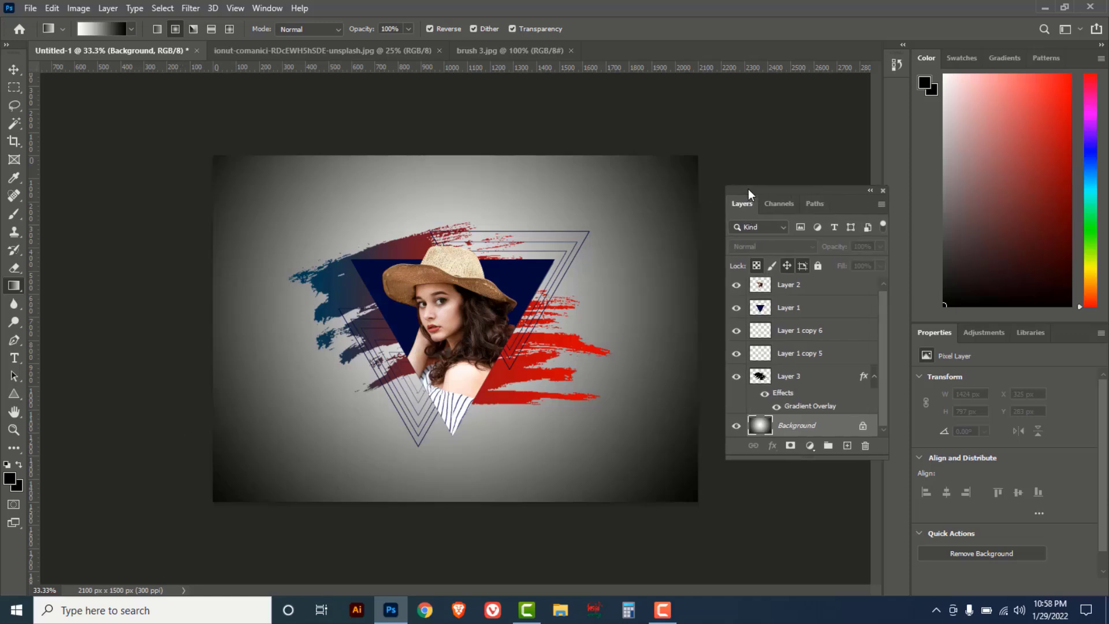
scroll(498, 324, up, 1)
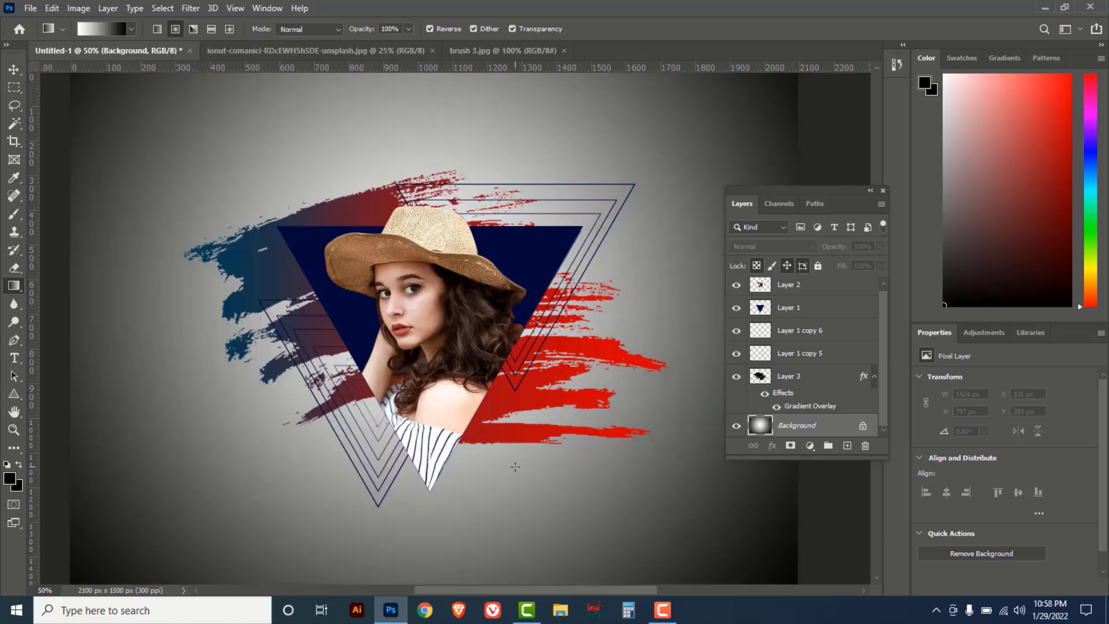
- Save the document as "brush effects 2022" in Photoshop format with layers, in the candle folder
click(30, 8)
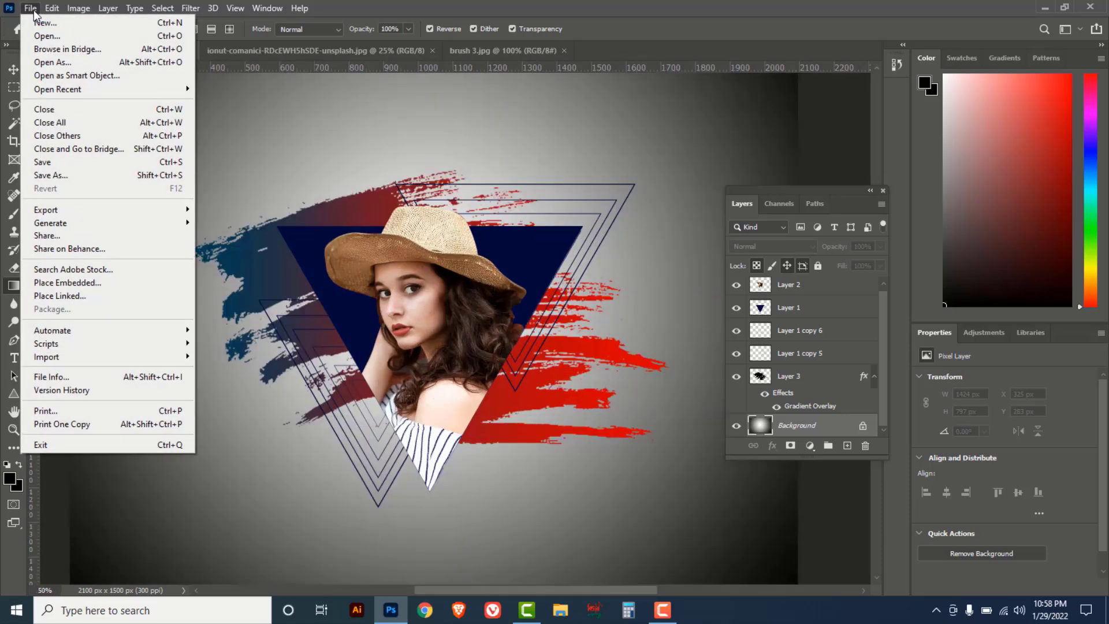
click(70, 175)
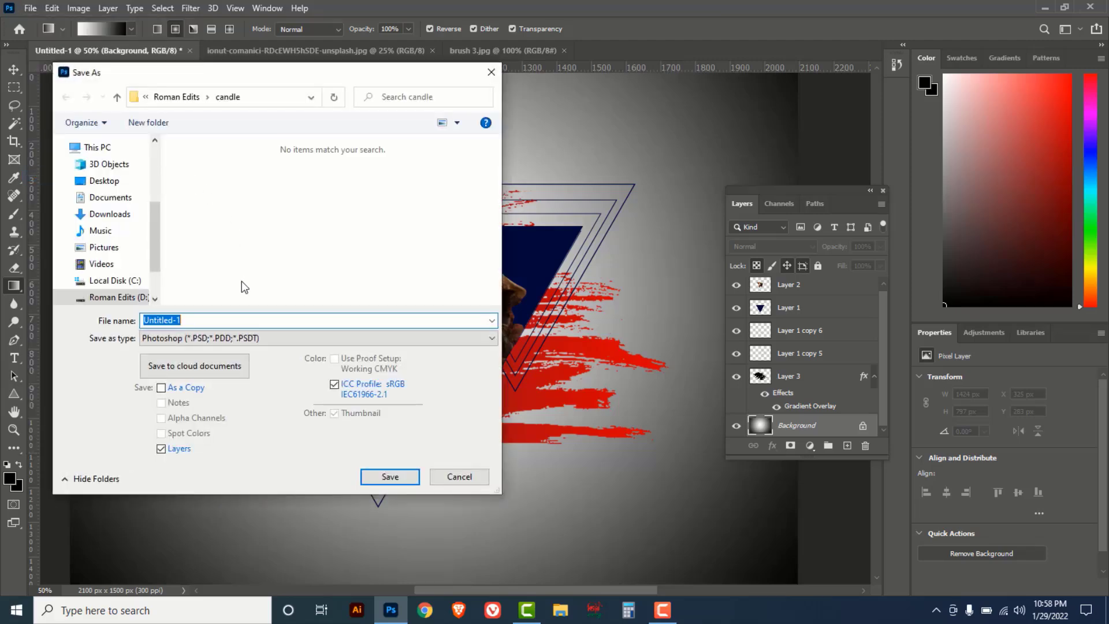
text(brush )
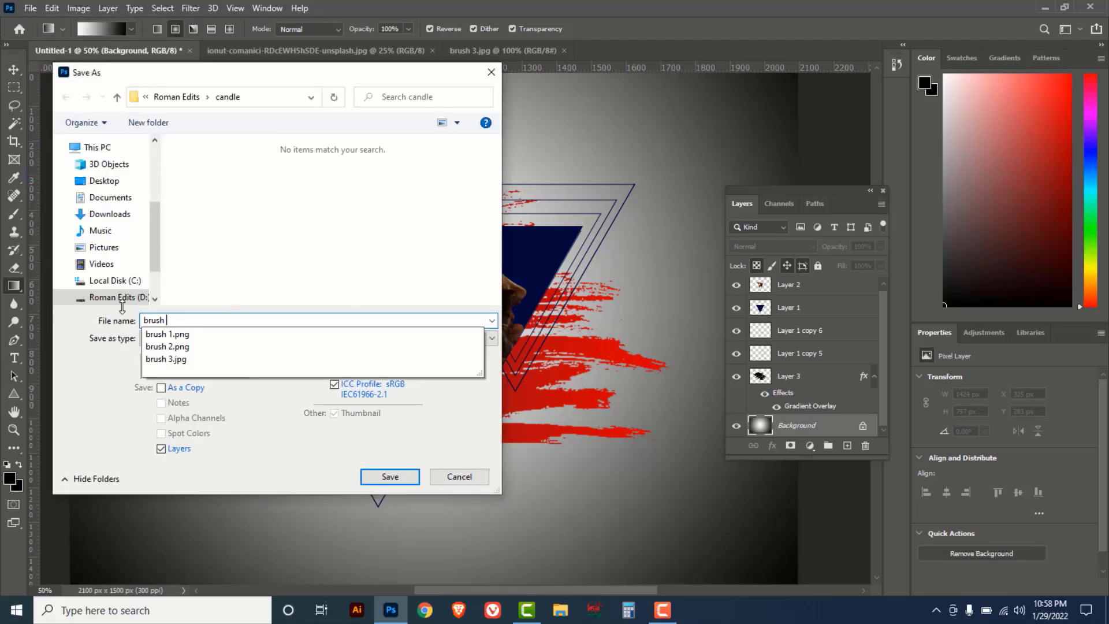
text(effec)
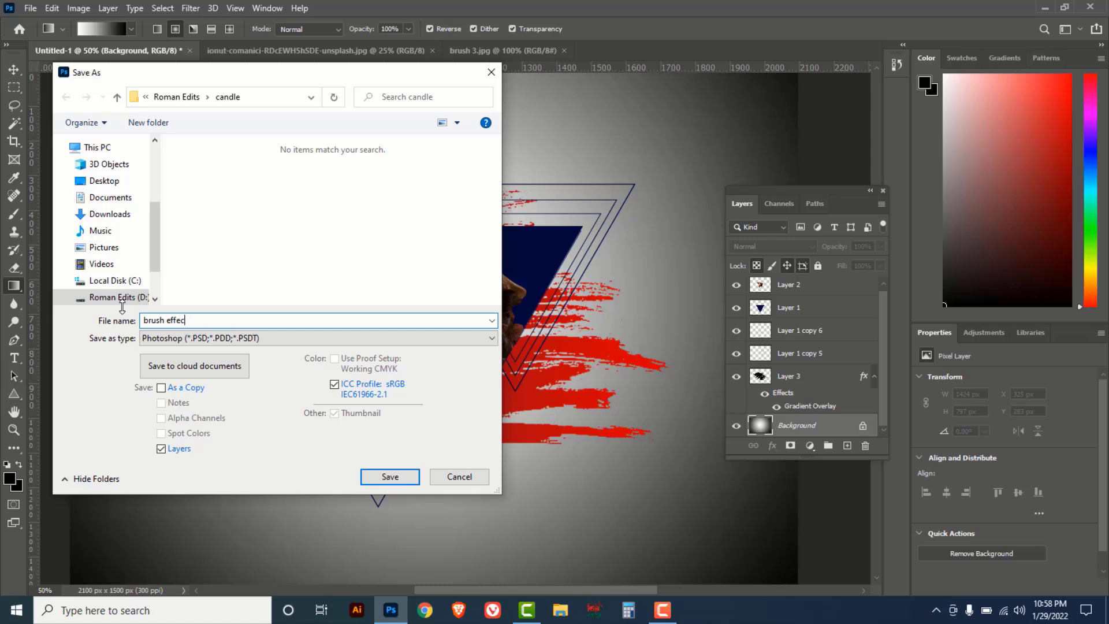
text(ts 2022)
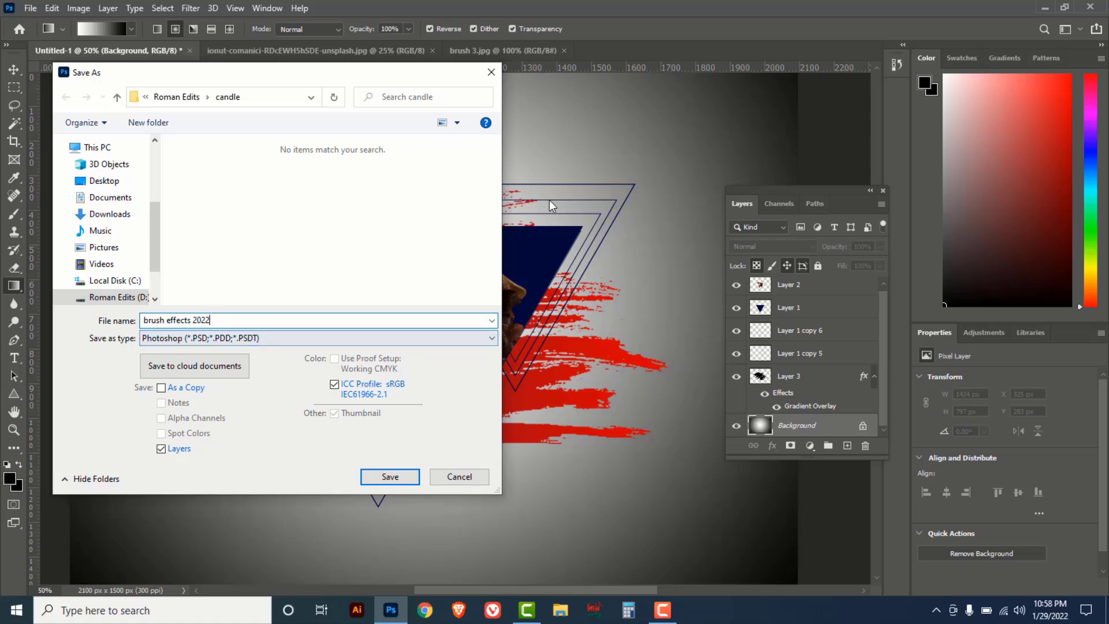
drag(352, 74, 221, 100)
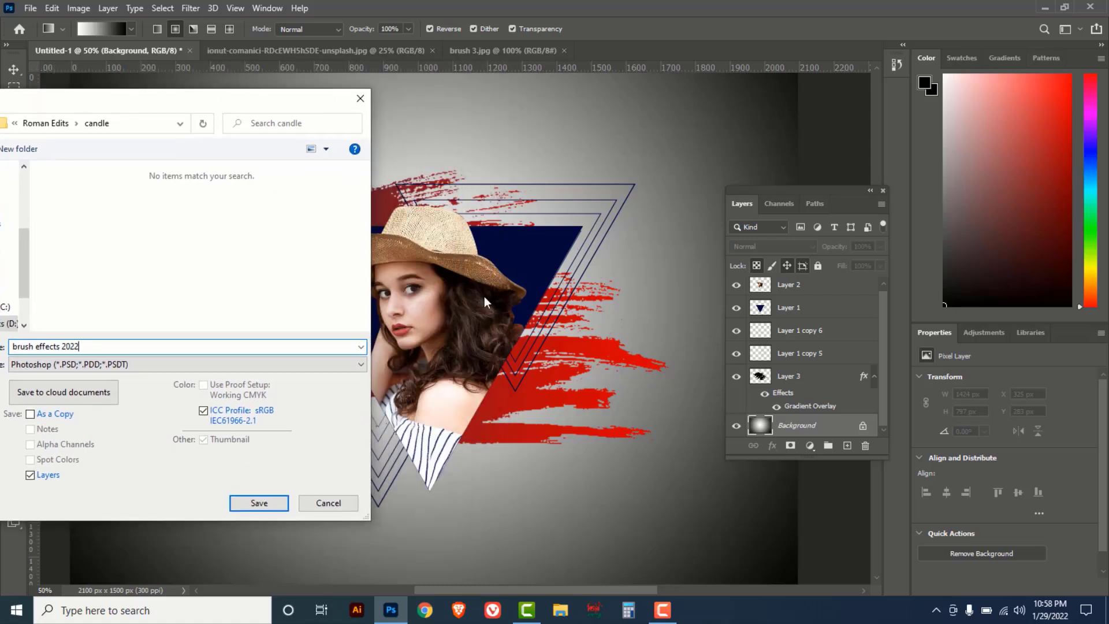
drag(130, 101, 354, 106)
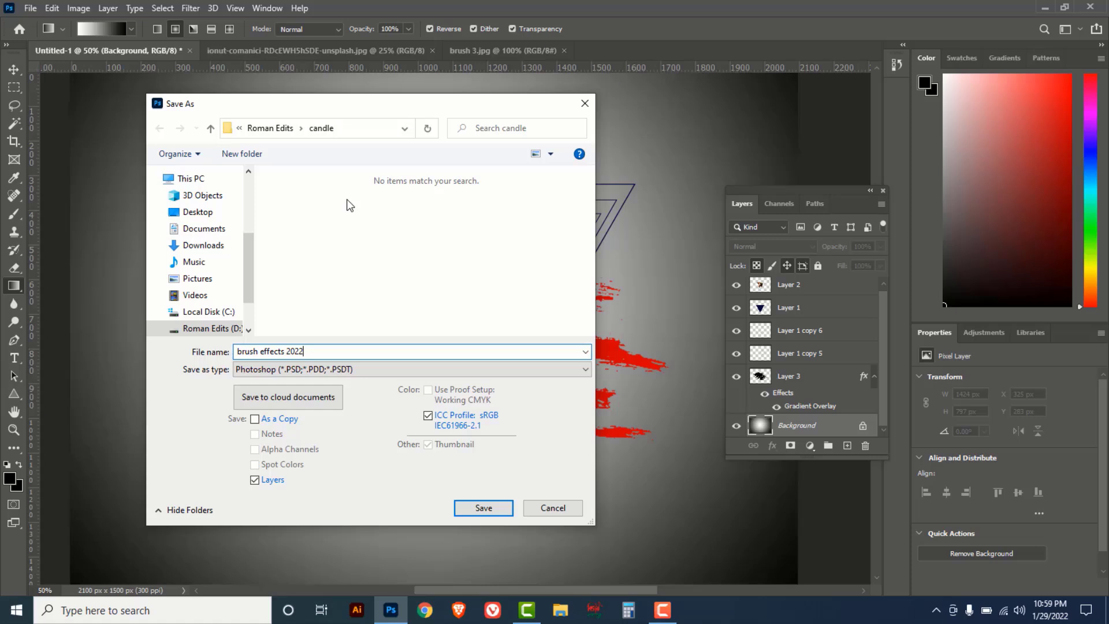
click(373, 373)
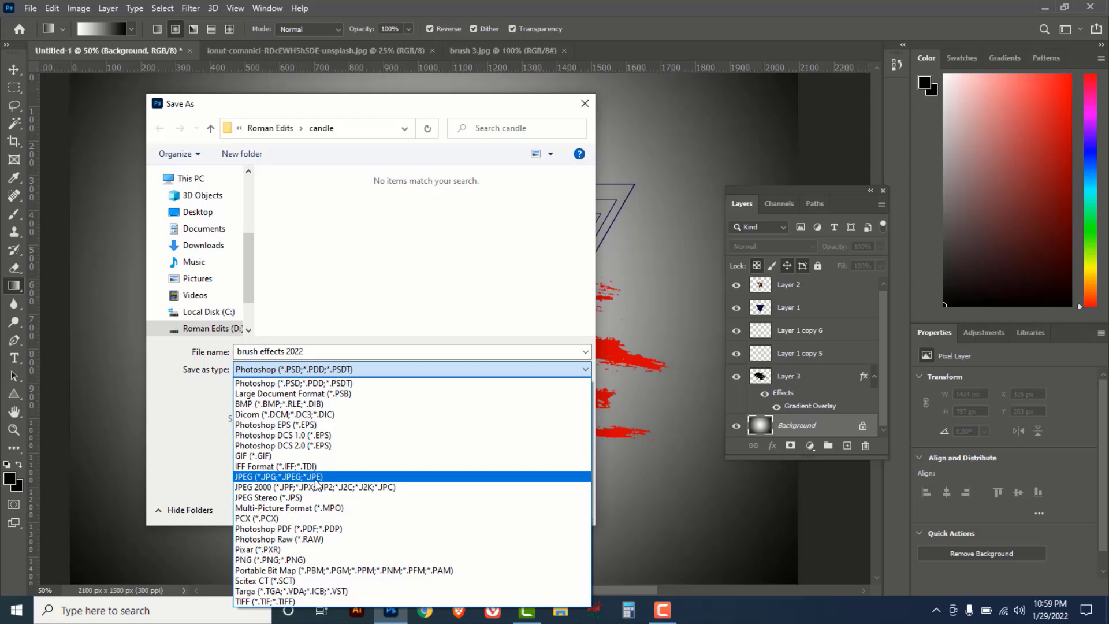
click(441, 273)
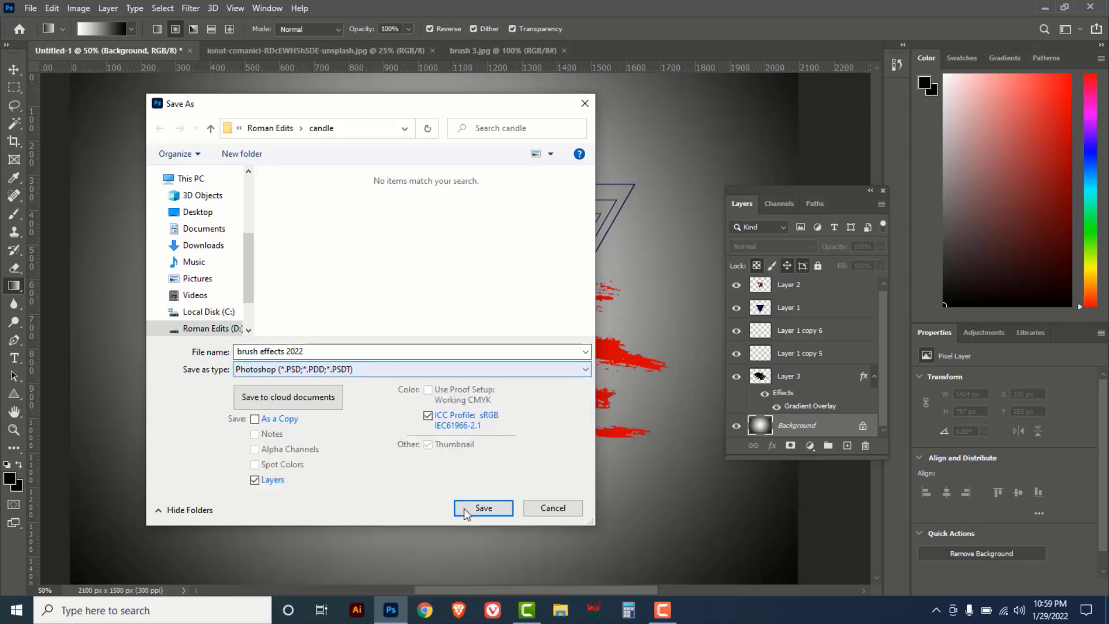
click(481, 508)
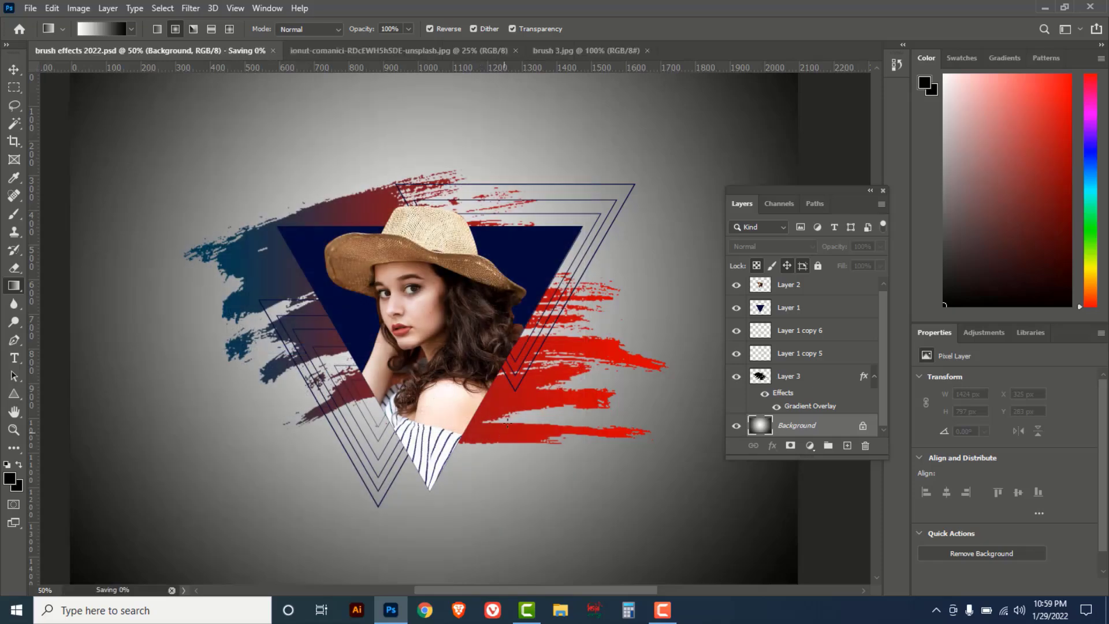